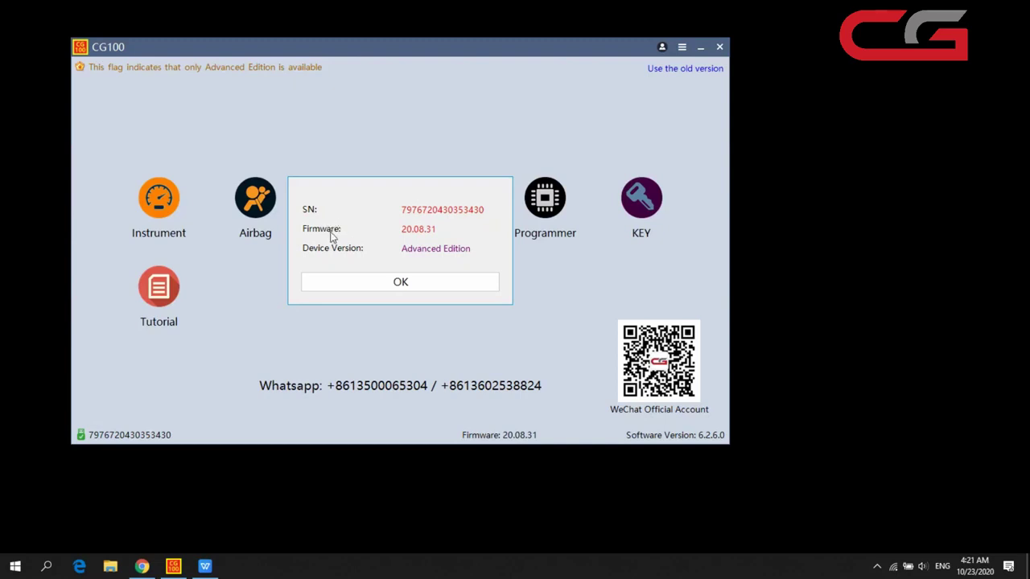
- Confirm the Advanced Edition device information, then switch to the CG100 product page in the browser
click(403, 286)
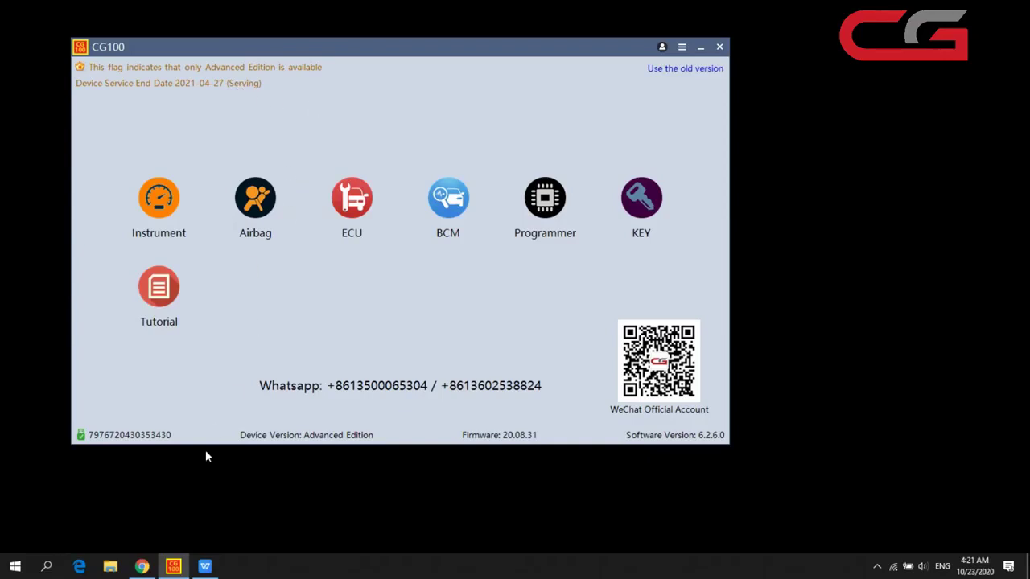
click(141, 567)
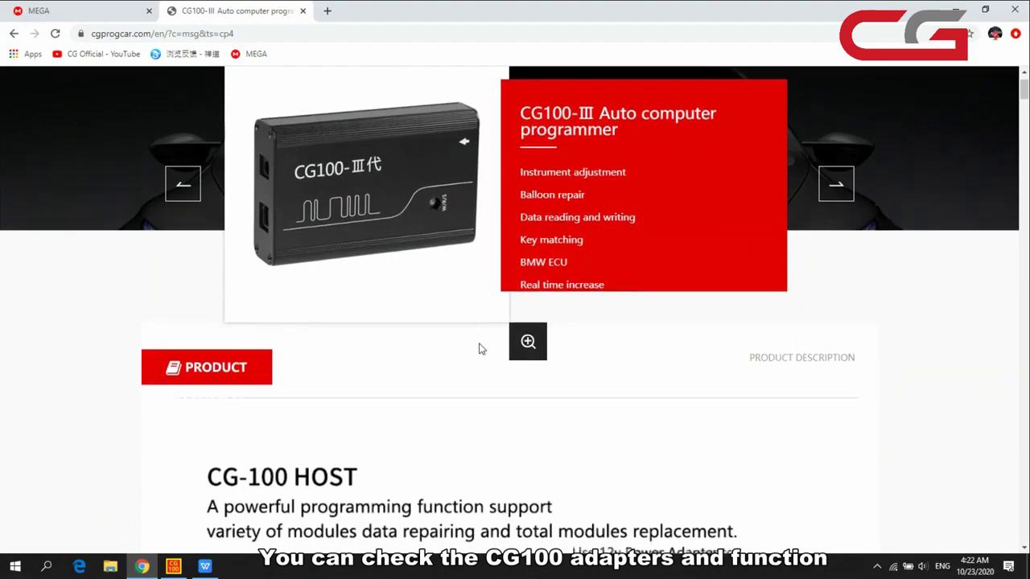
- Scroll the CG100-III product page through the adapter descriptions, then glance at the CG100 window
scroll(481, 349, down, 2)
scroll(481, 349, down, 15)
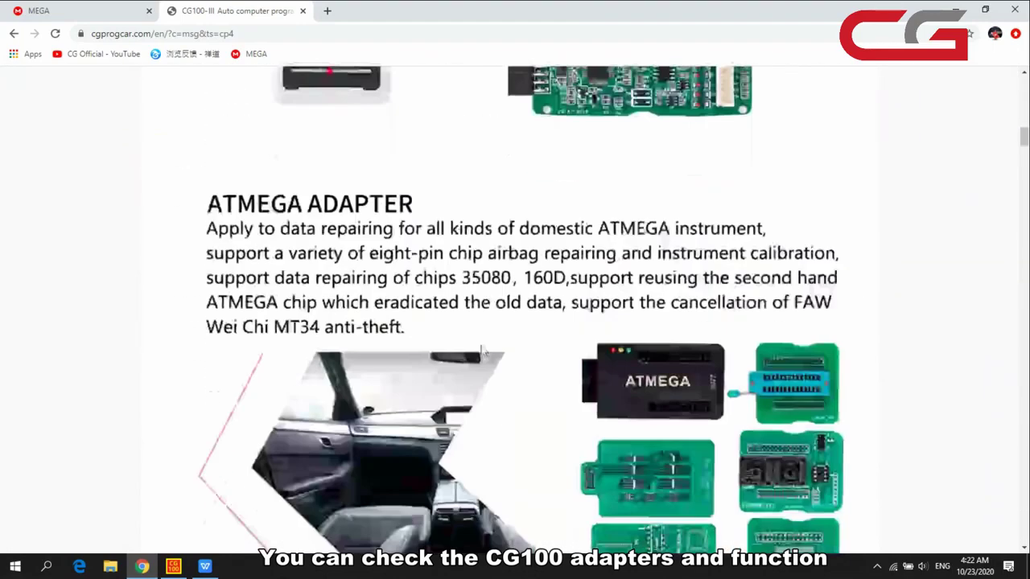
scroll(492, 358, up, 4)
scroll(492, 357, down, 9)
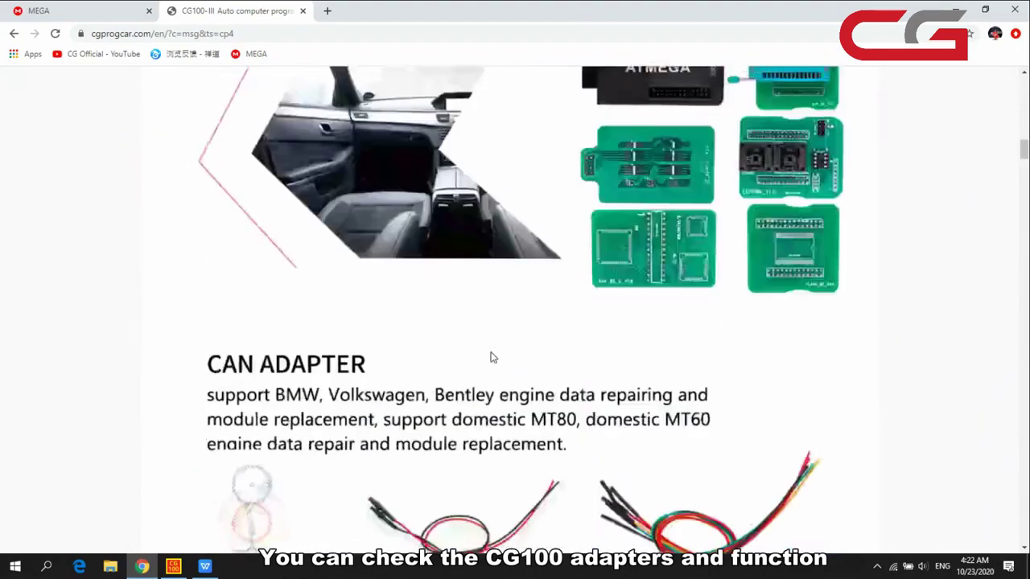
scroll(493, 357, down, 20)
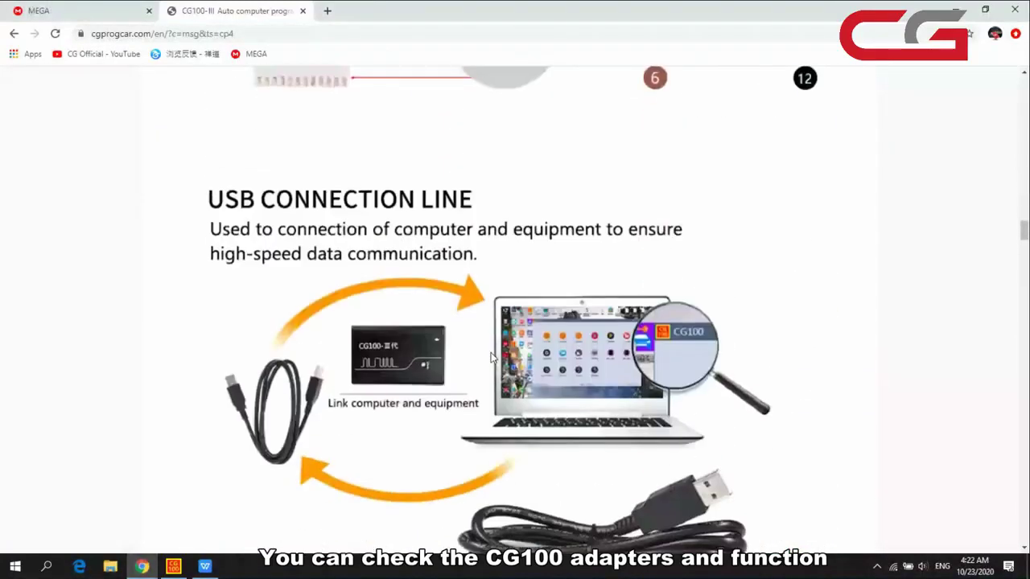
scroll(493, 357, down, 10)
scroll(492, 357, up, 2)
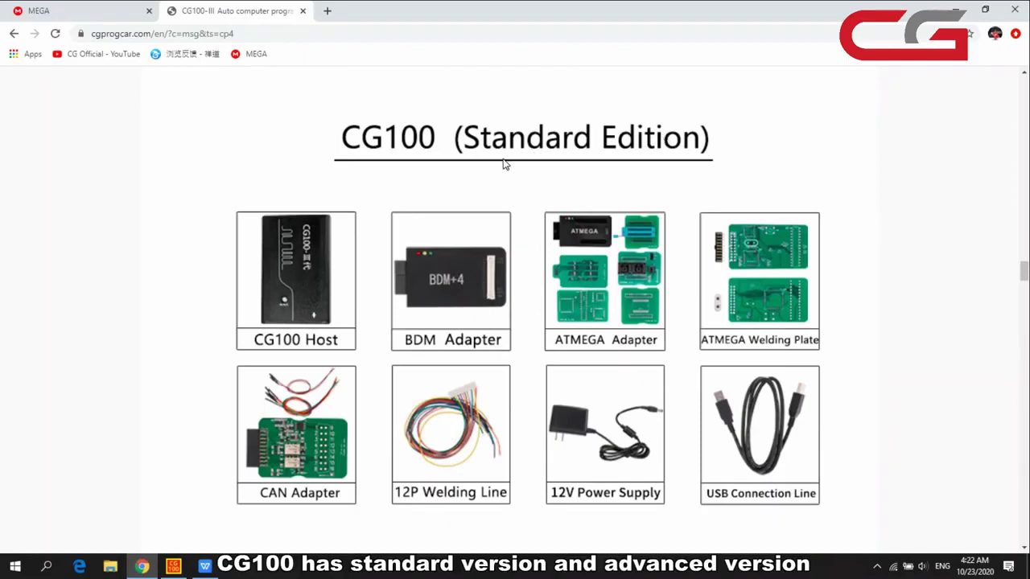
scroll(437, 335, down, 4)
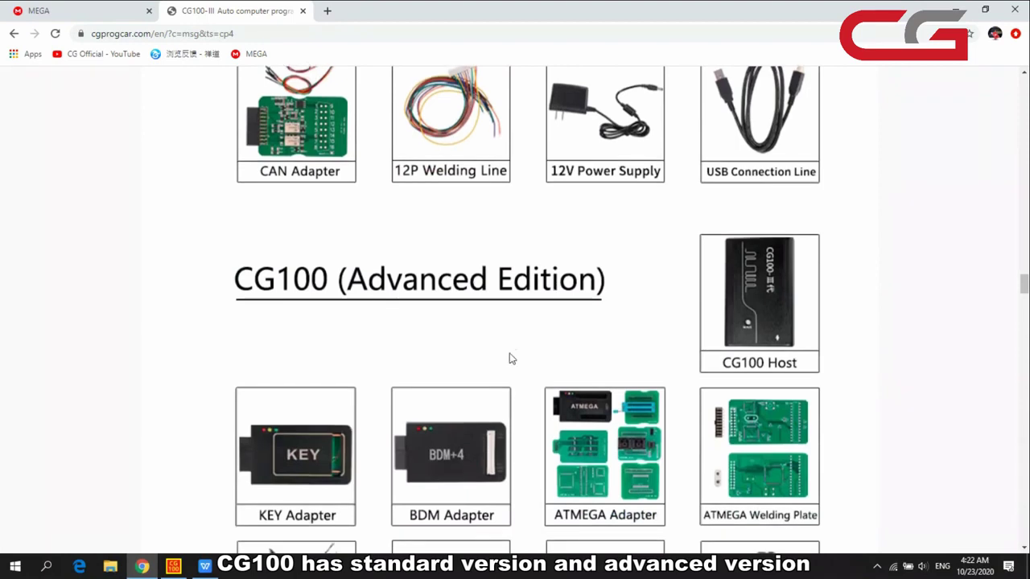
scroll(402, 411, up, 1)
click(168, 571)
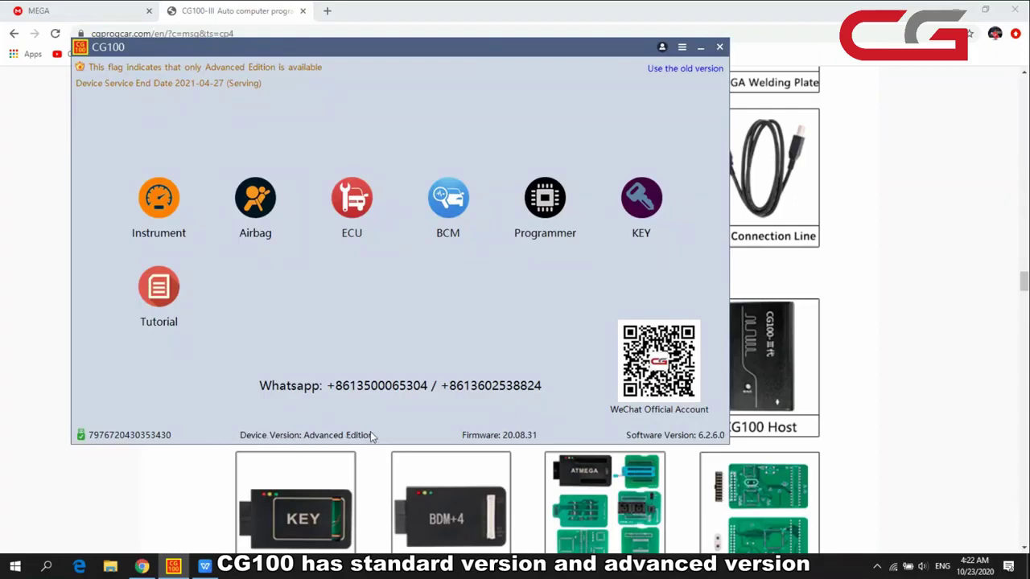
- Scroll the product page down to the Standard and Advanced Edition parts lists, then restore CG100
click(898, 352)
scroll(862, 354, up, 3)
scroll(694, 347, up, 3)
scroll(611, 265, down, 3)
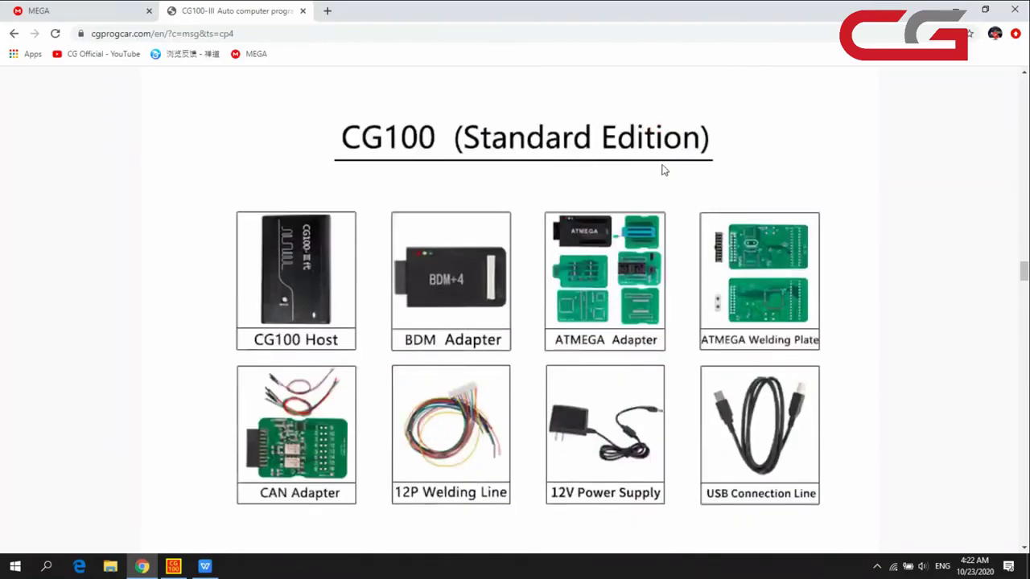
scroll(641, 169, down, 2)
scroll(640, 171, up, 3)
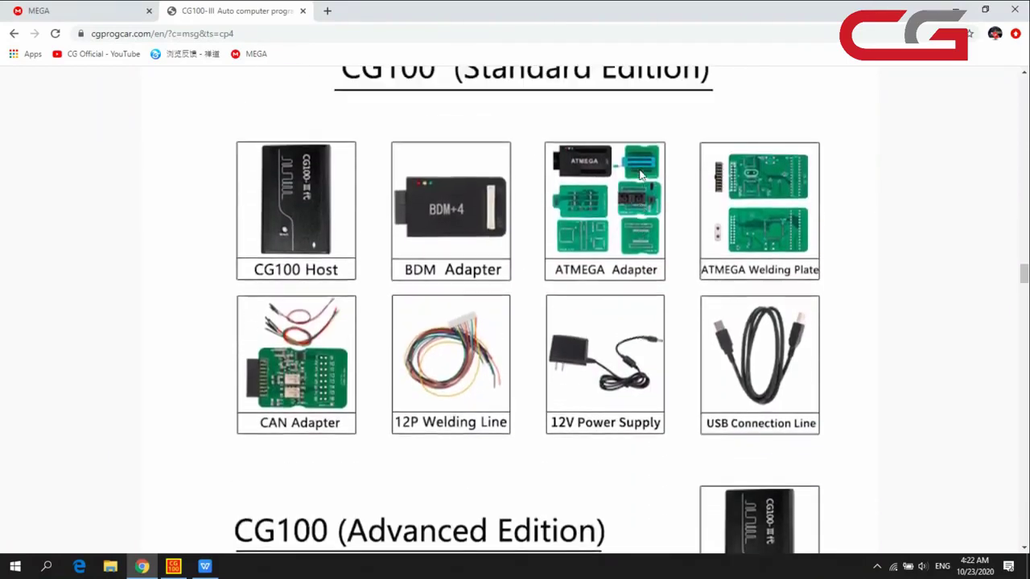
scroll(641, 174, down, 2)
scroll(641, 175, up, 2)
scroll(641, 175, down, 2)
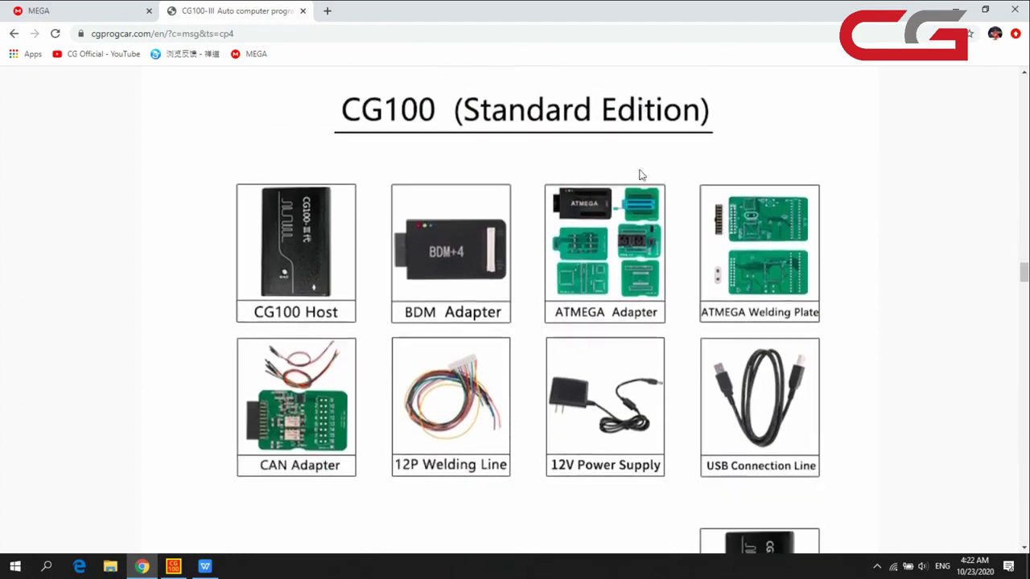
scroll(641, 174, down, 4)
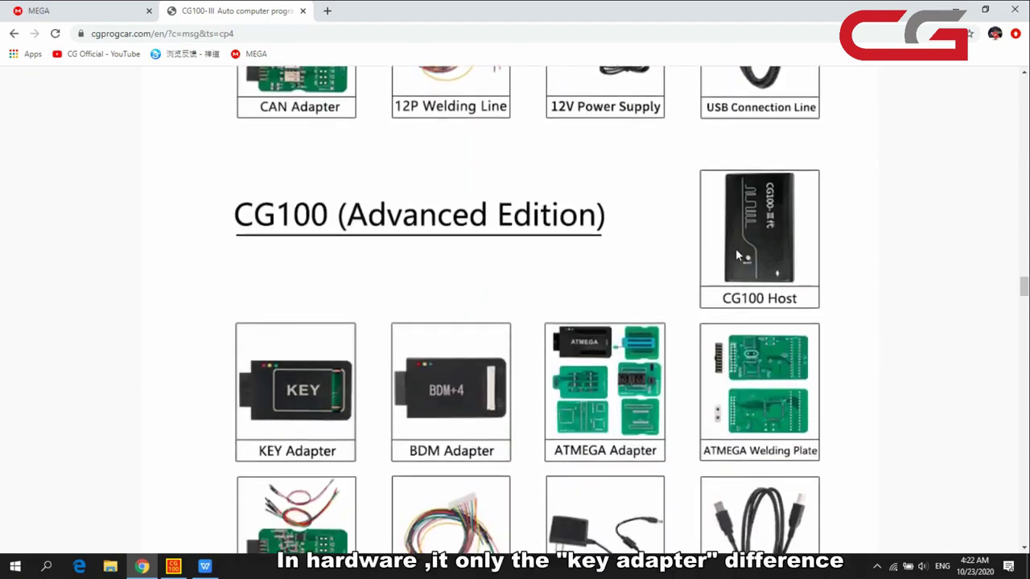
scroll(714, 250, down, 2)
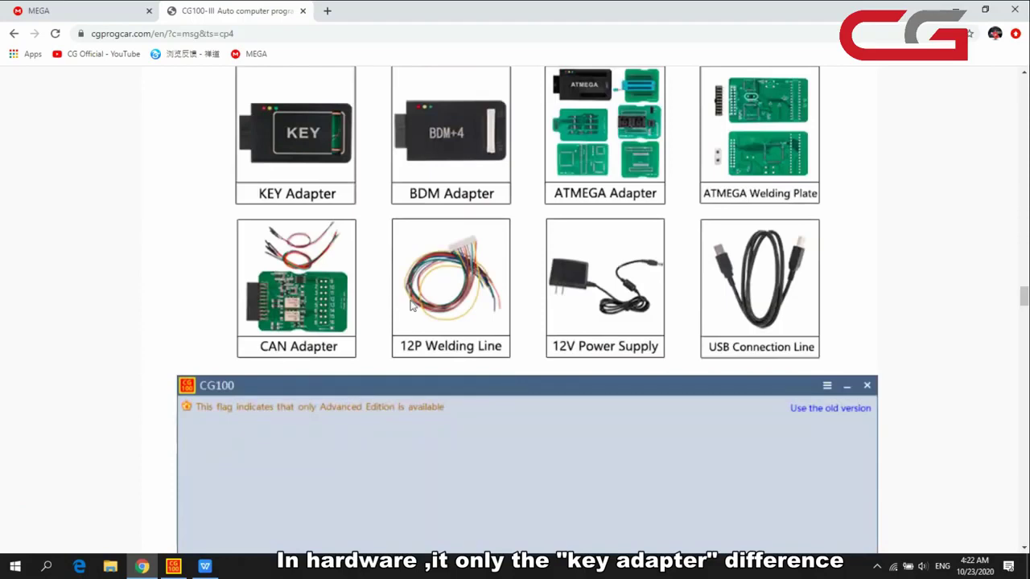
scroll(517, 304, up, 2)
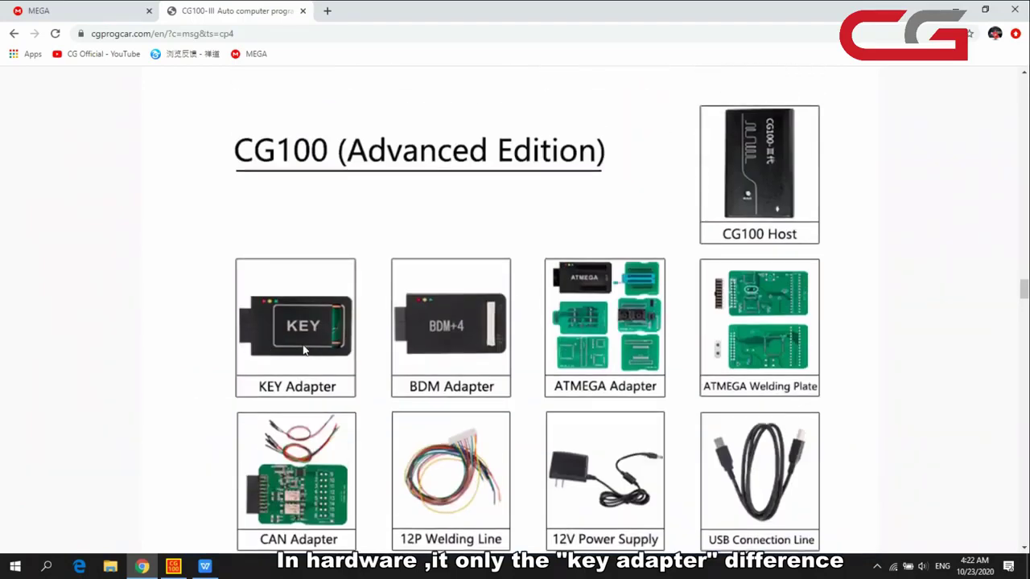
scroll(311, 337, up, 6)
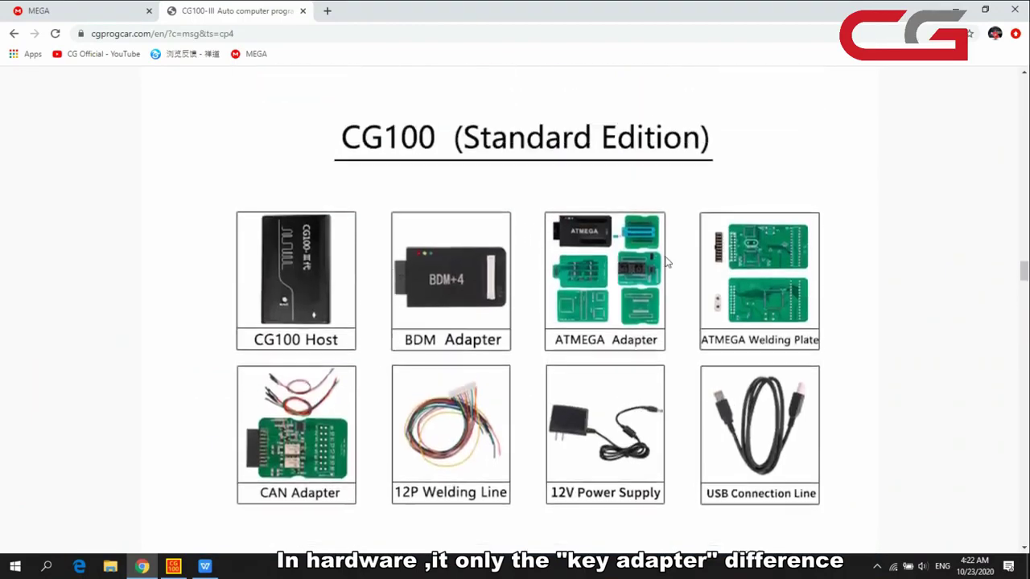
scroll(656, 297, down, 5)
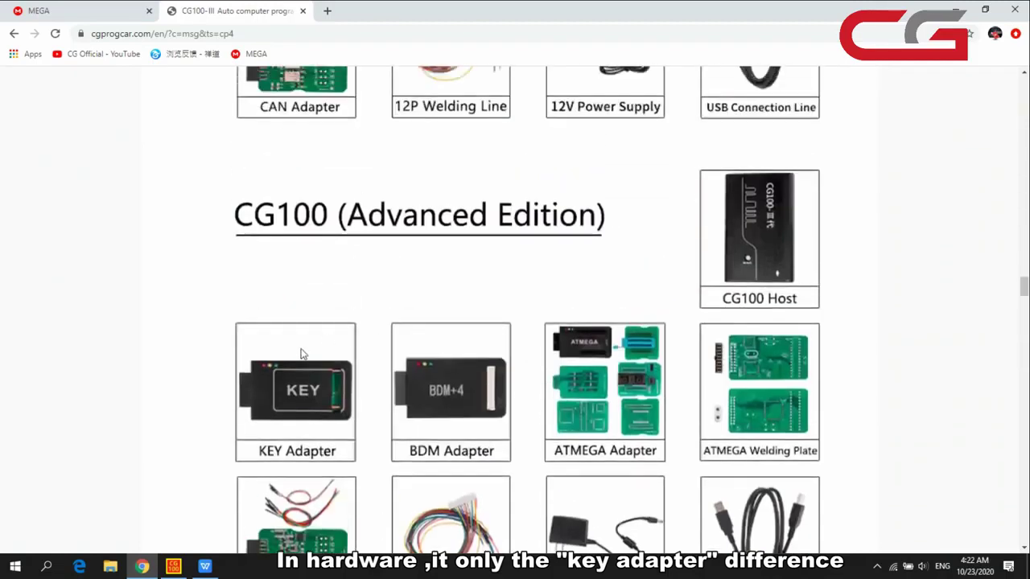
click(184, 557)
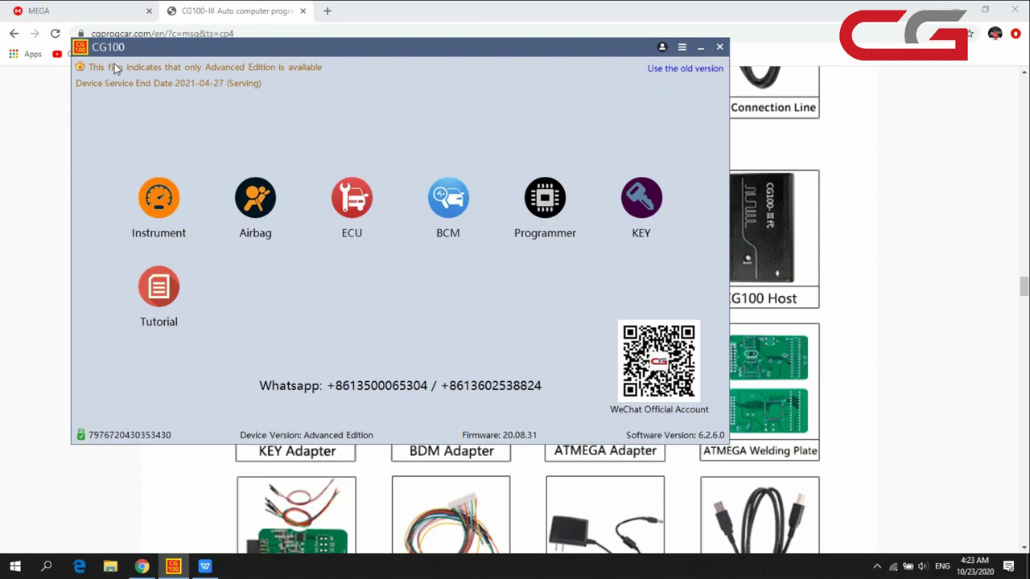
- Switch to the MEGA folder listing CG100 setup installers from 5.1.5.0 to 6.2.5.0
click(125, 10)
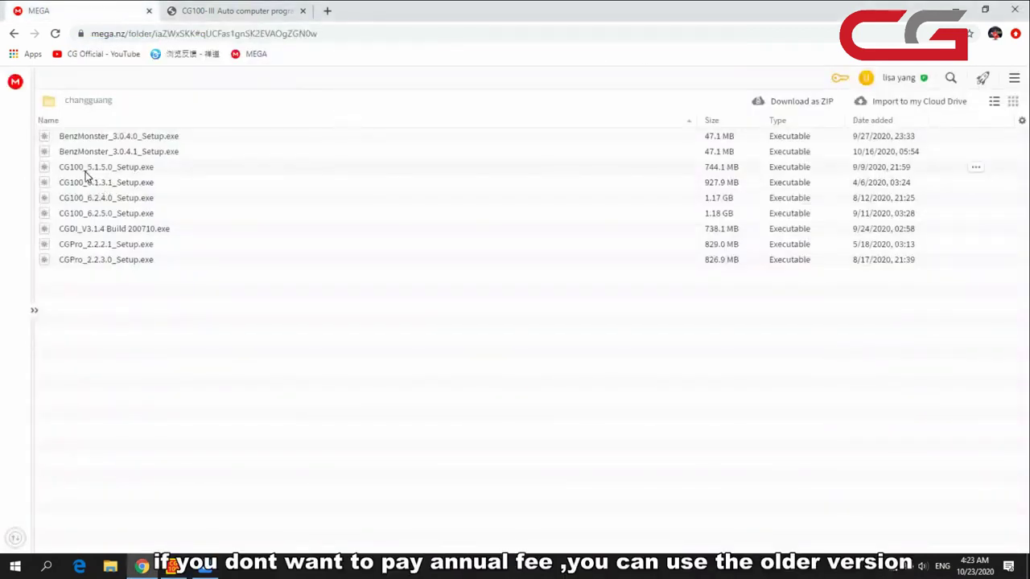
- Select the CG100_6.1.3.1_Setup.exe installer (927.9 MB) after briefly trying 5.1.5.0, then return to the product page
click(149, 189)
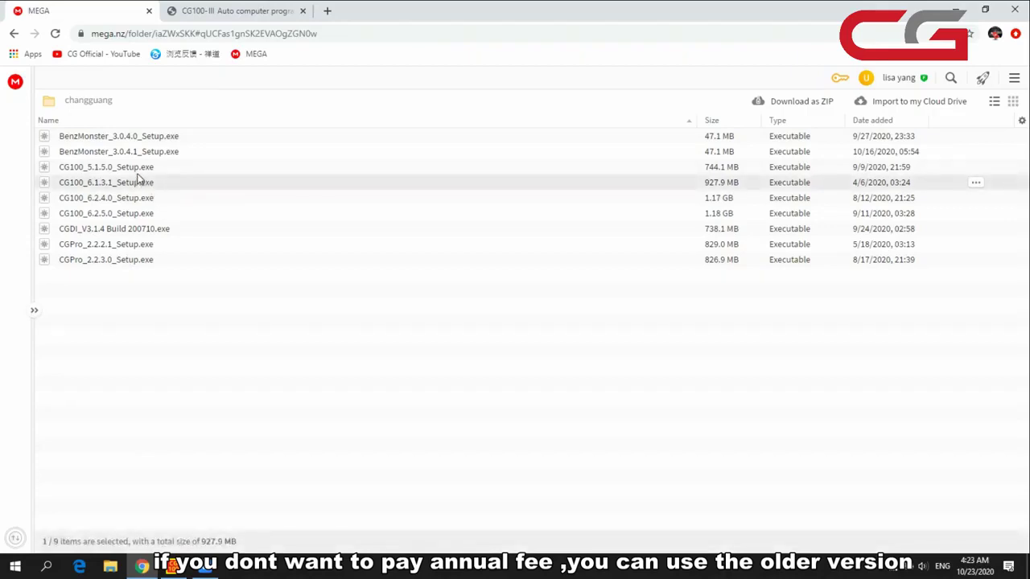
click(153, 171)
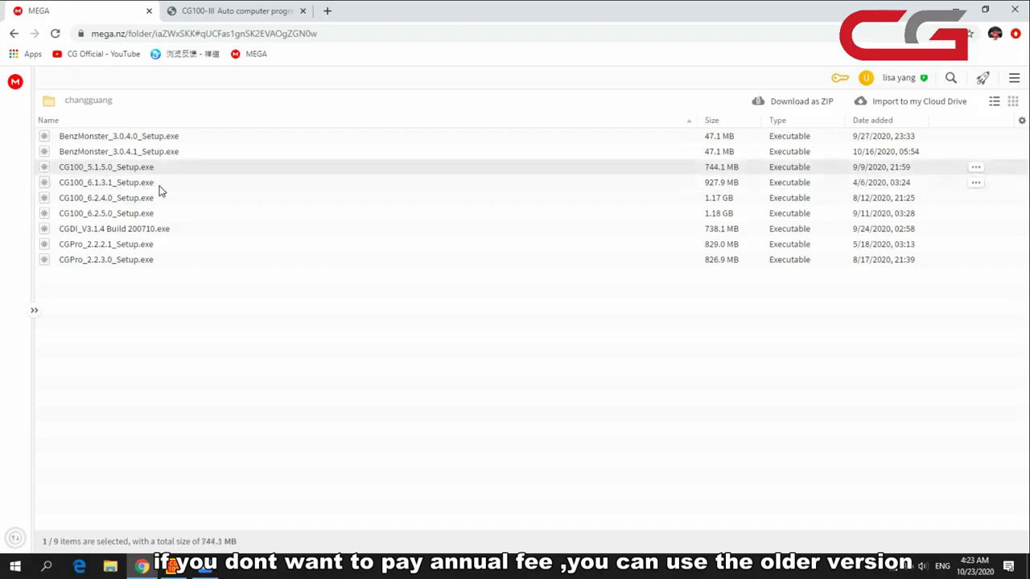
click(158, 188)
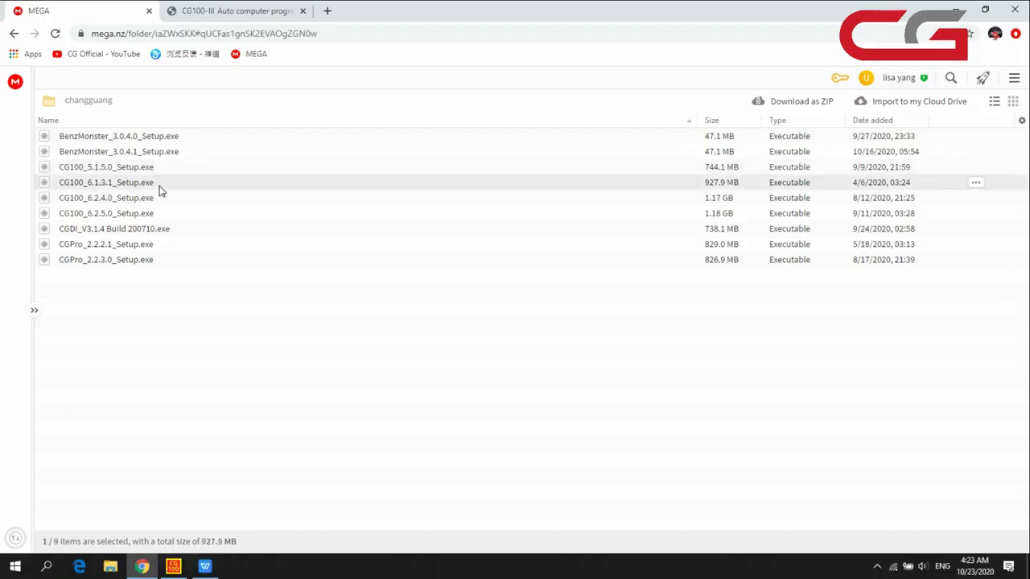
click(171, 33)
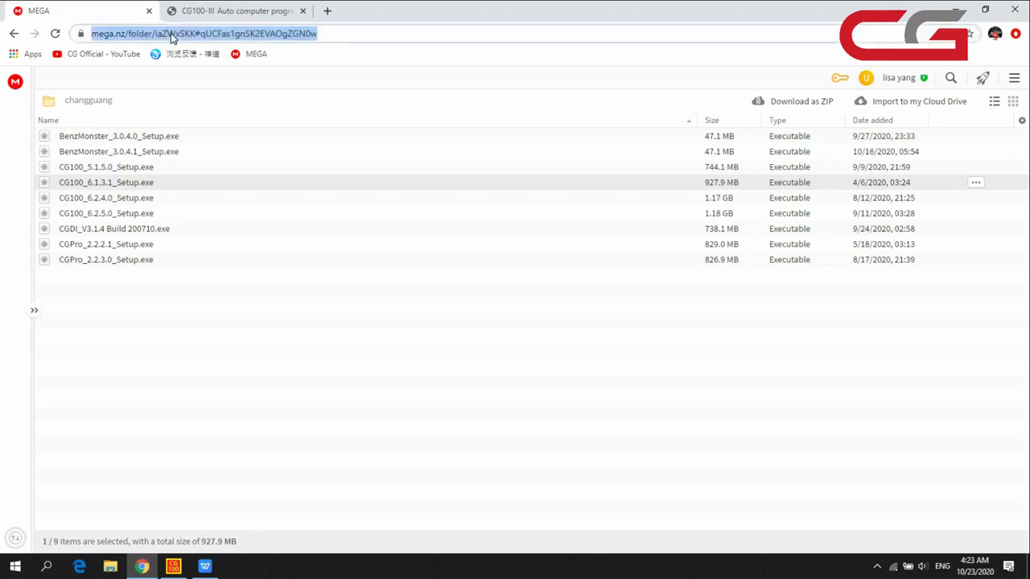
click(233, 12)
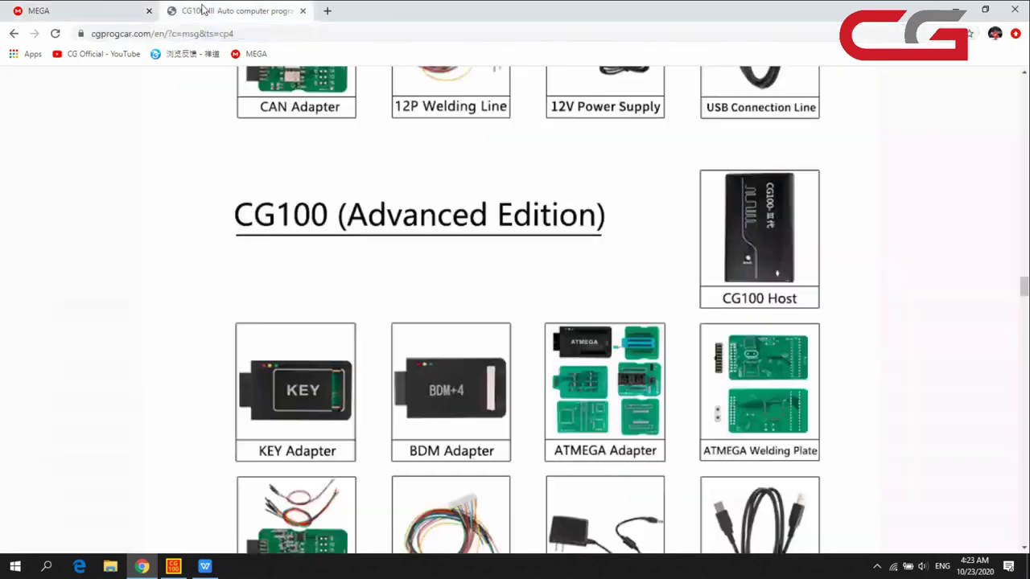
- Scroll the product page back up to the CG-100 HOST section, then bring CG100 to the front
click(242, 35)
scroll(405, 232, up, 3)
scroll(402, 234, up, 3)
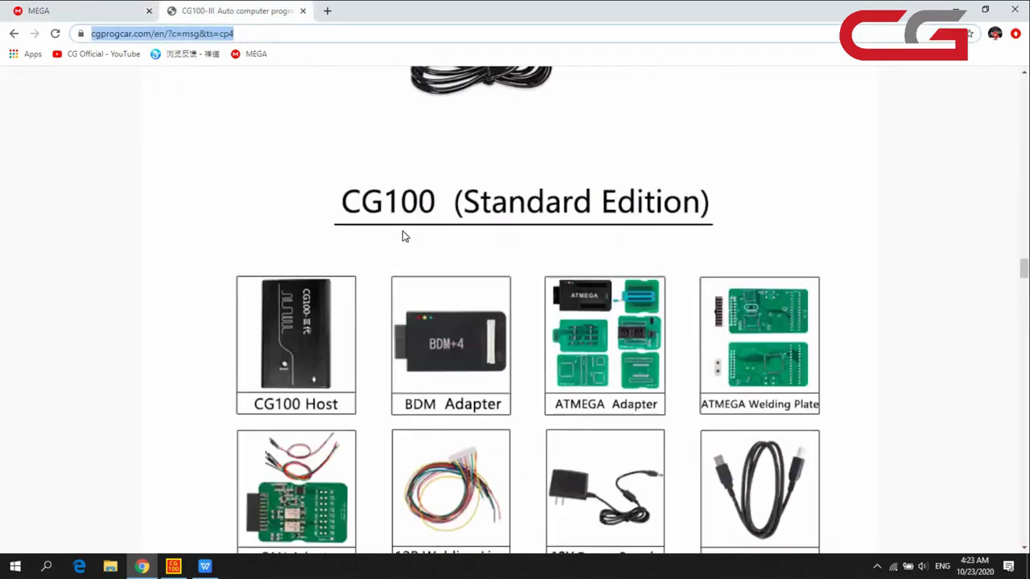
scroll(406, 229, down, 15)
scroll(413, 226, up, 5)
scroll(414, 217, down, 15)
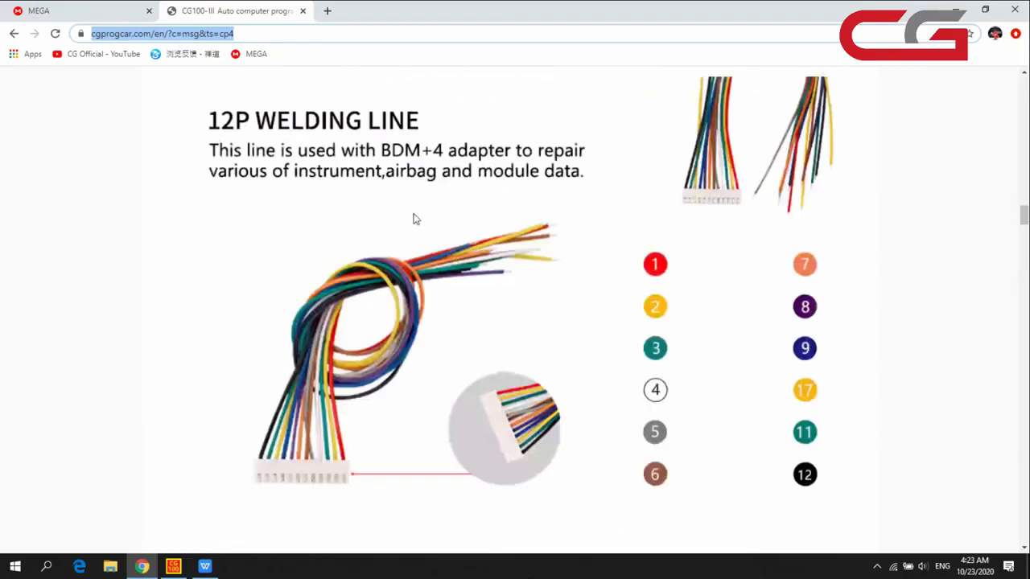
scroll(414, 217, up, 1)
scroll(415, 213, down, 5)
scroll(416, 208, up, 1)
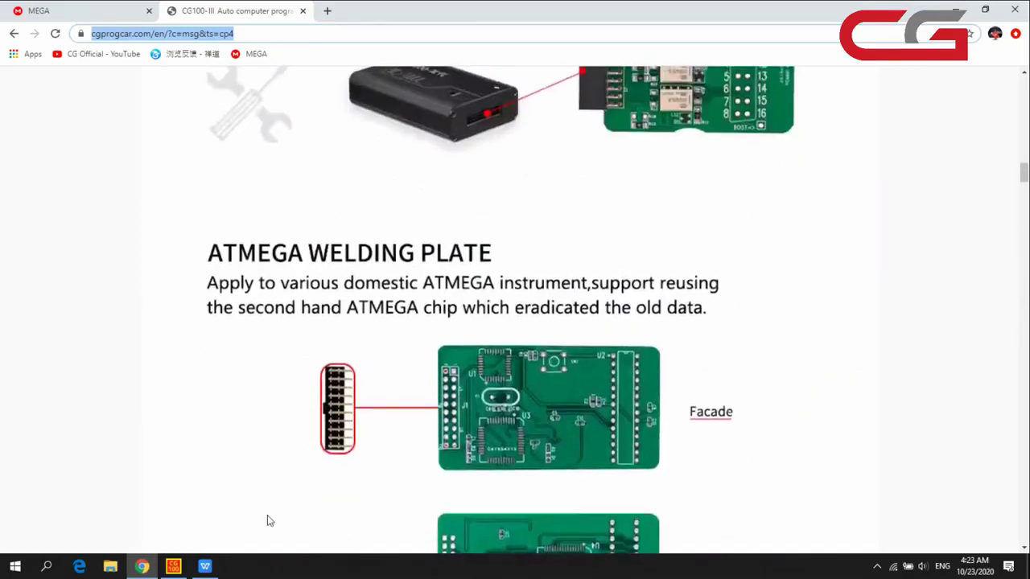
scroll(425, 271, up, 1)
scroll(428, 294, up, 15)
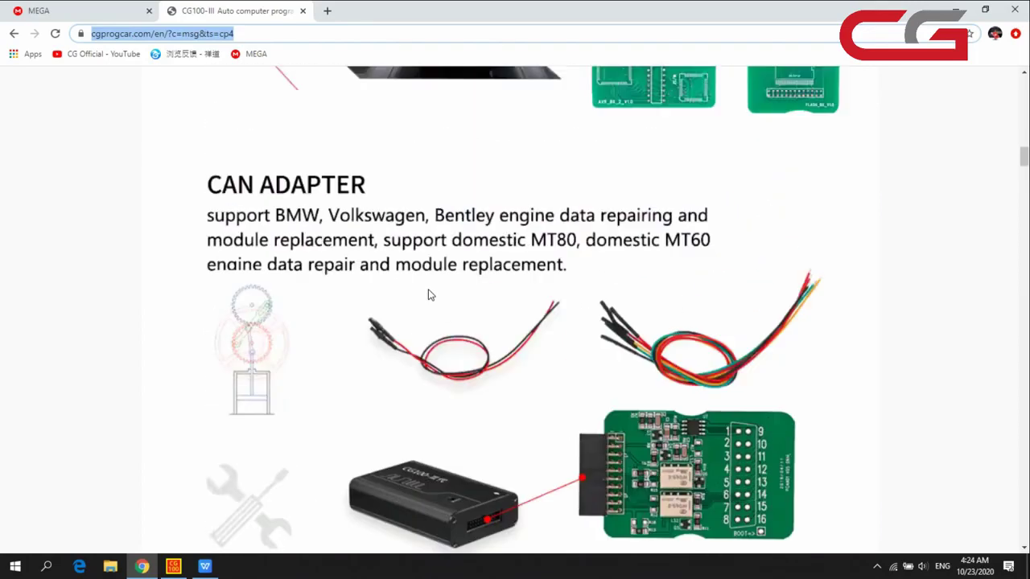
scroll(429, 296, up, 5)
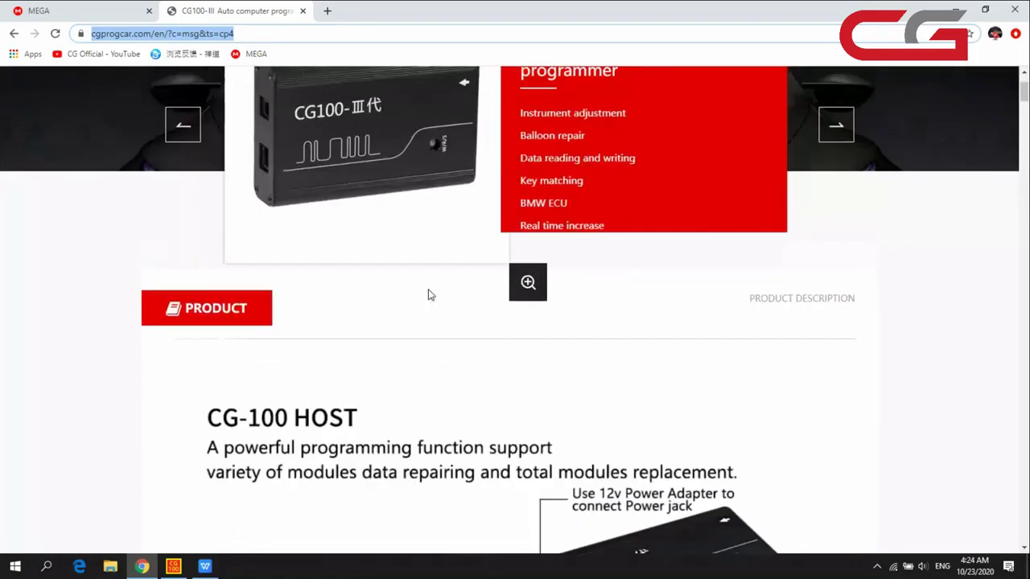
scroll(429, 295, down, 3)
scroll(429, 296, up, 3)
scroll(429, 296, down, 4)
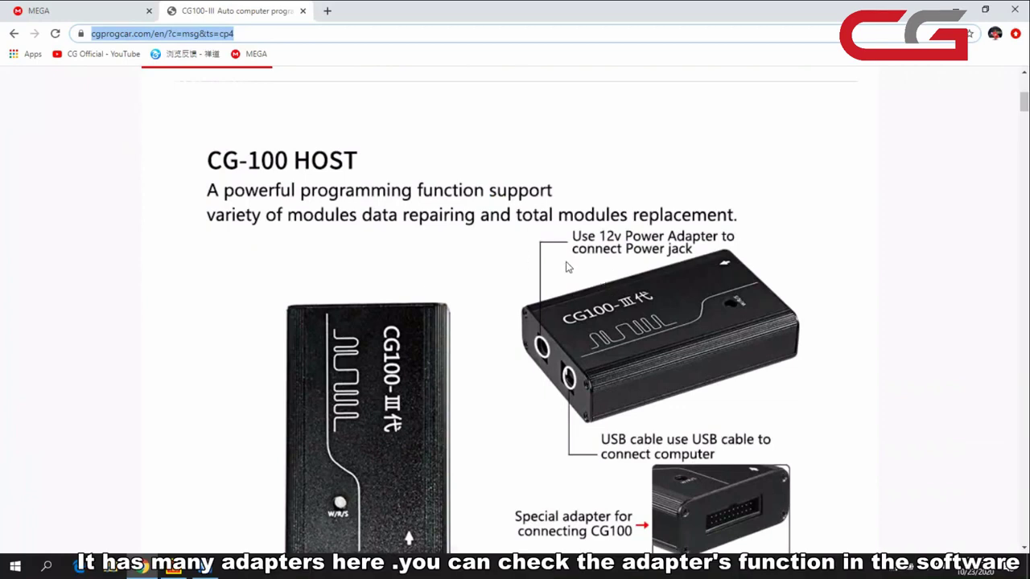
click(173, 565)
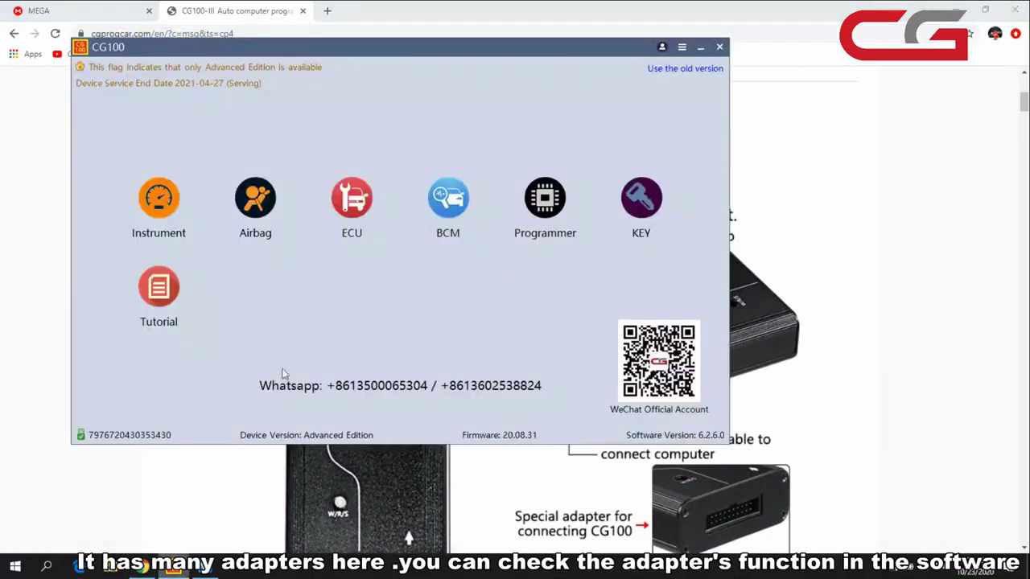
click(282, 218)
click(665, 416)
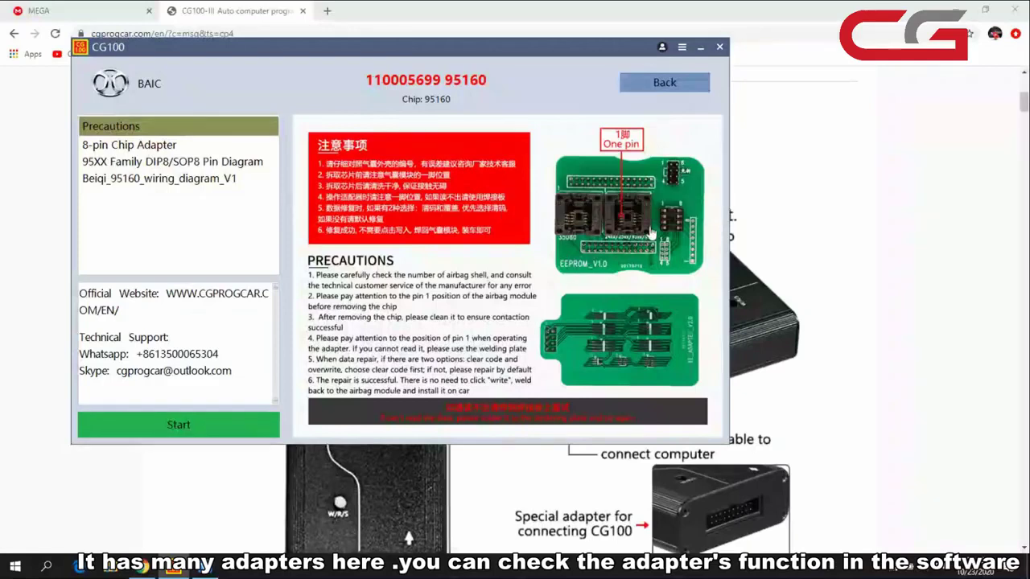
click(136, 146)
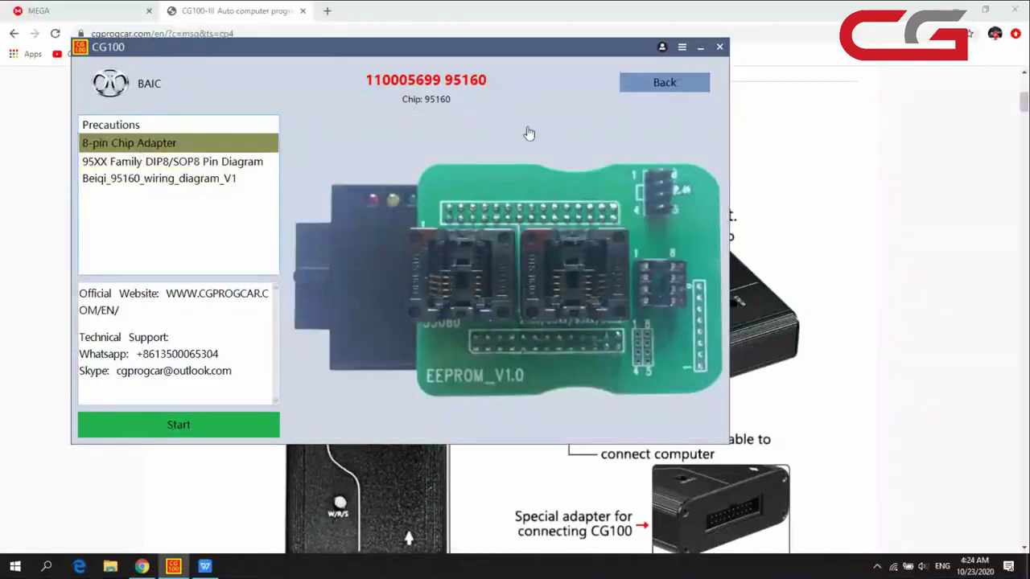
click(154, 161)
click(136, 177)
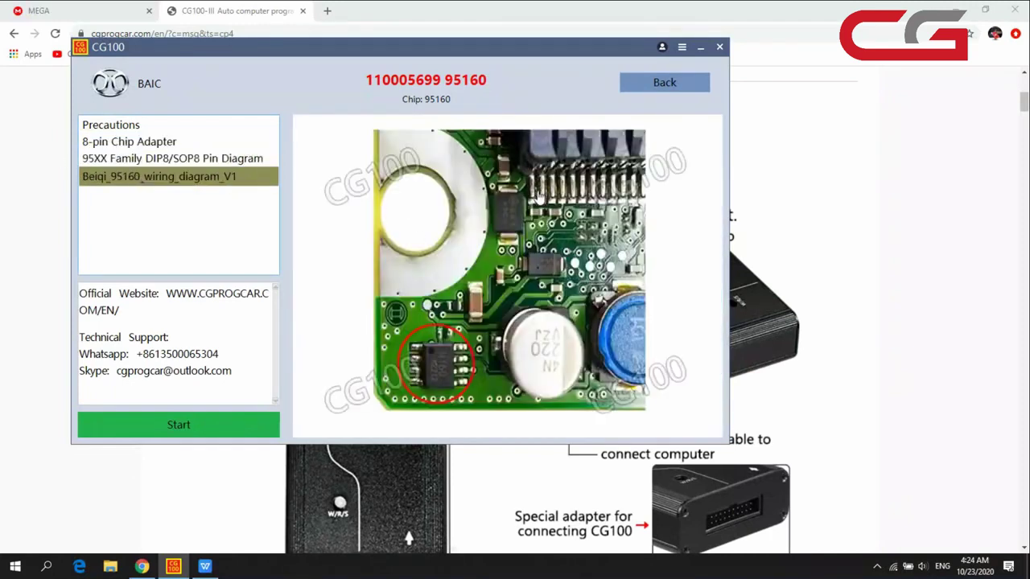
- Go back to CG100's main module menu and minimize the browser behind it
click(658, 87)
click(662, 88)
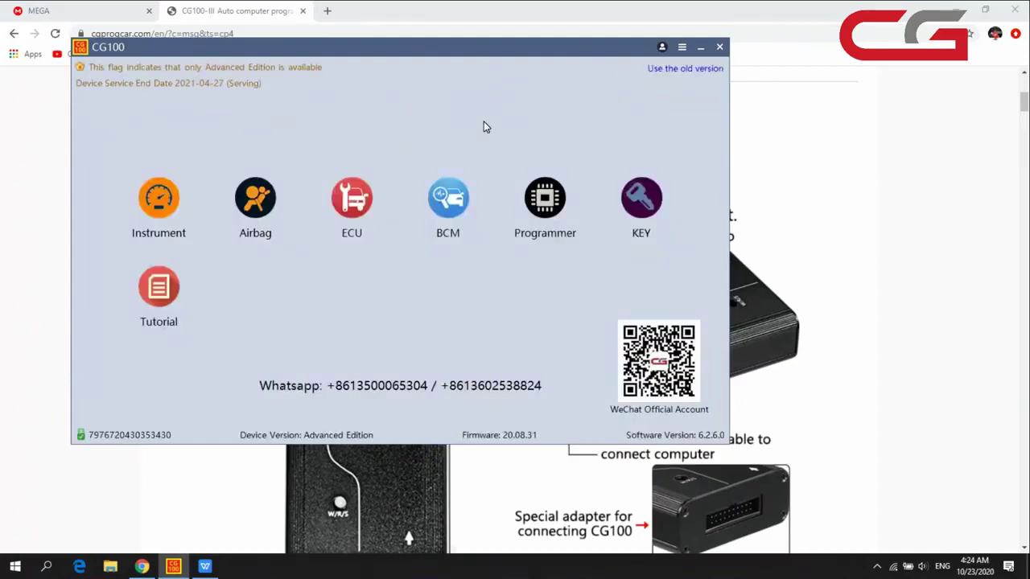
click(954, 9)
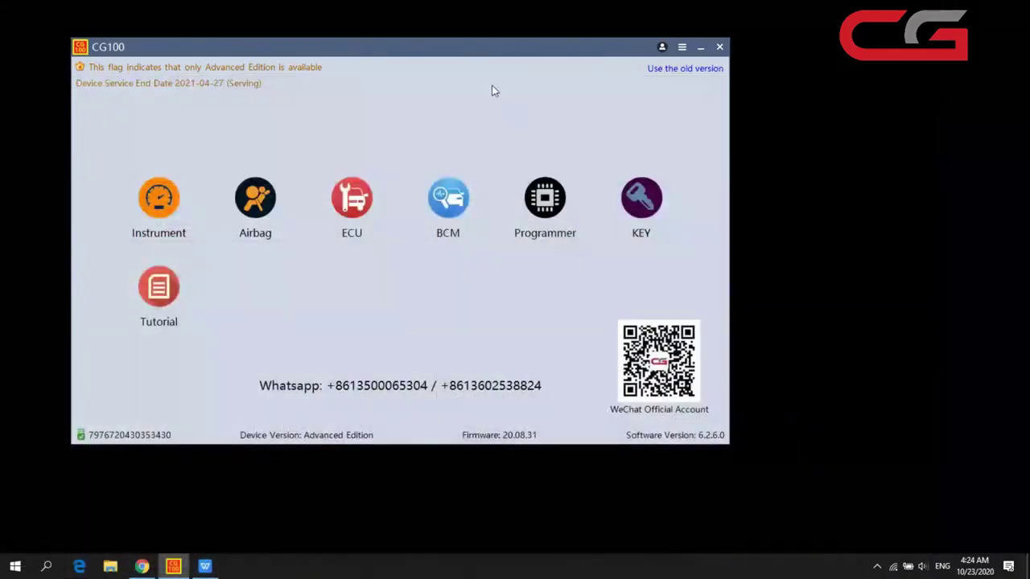
- Review the two devices bound to the personal account, then bring up the ≡ options menu
drag(460, 54, 444, 59)
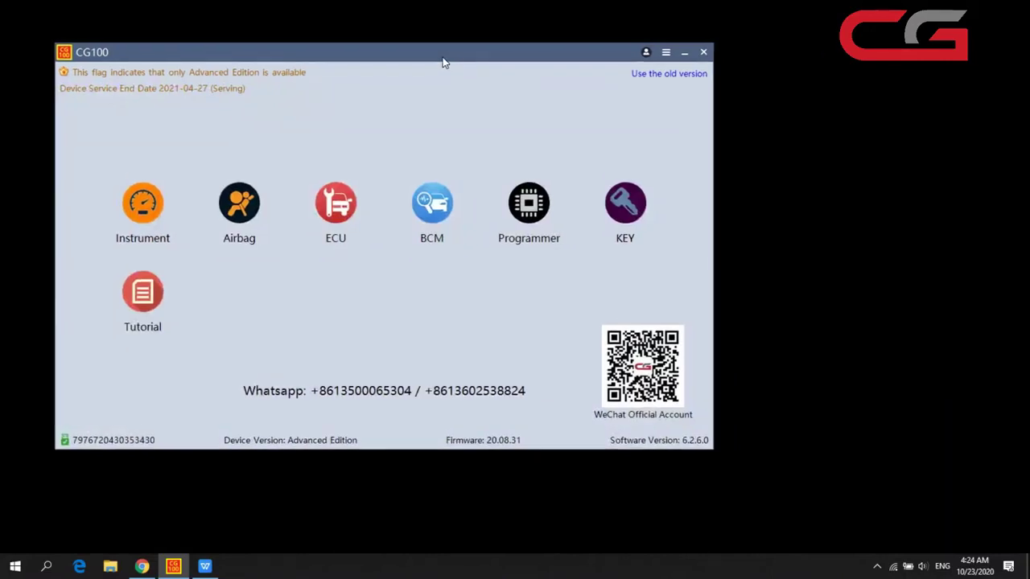
click(645, 53)
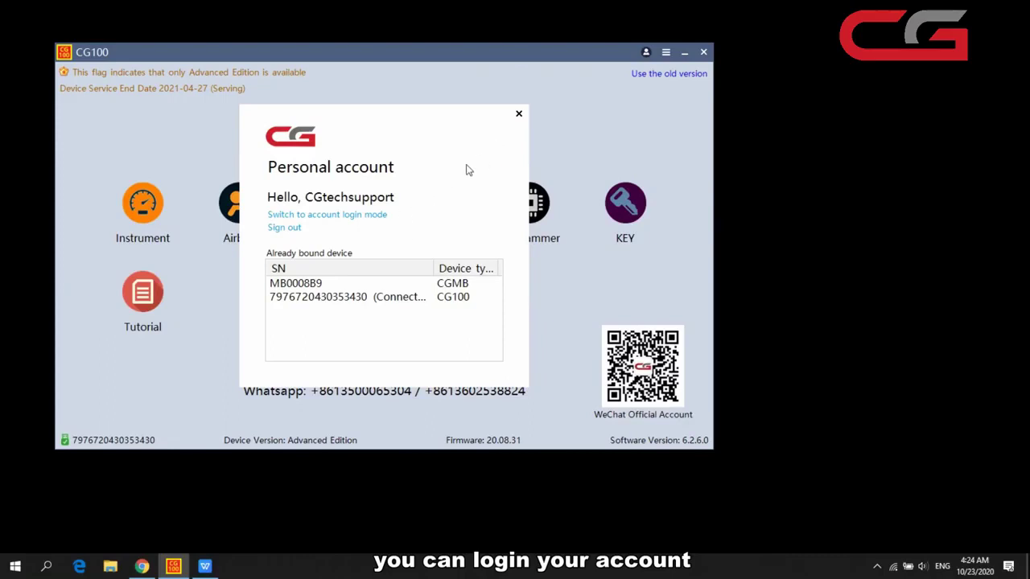
click(519, 114)
click(665, 53)
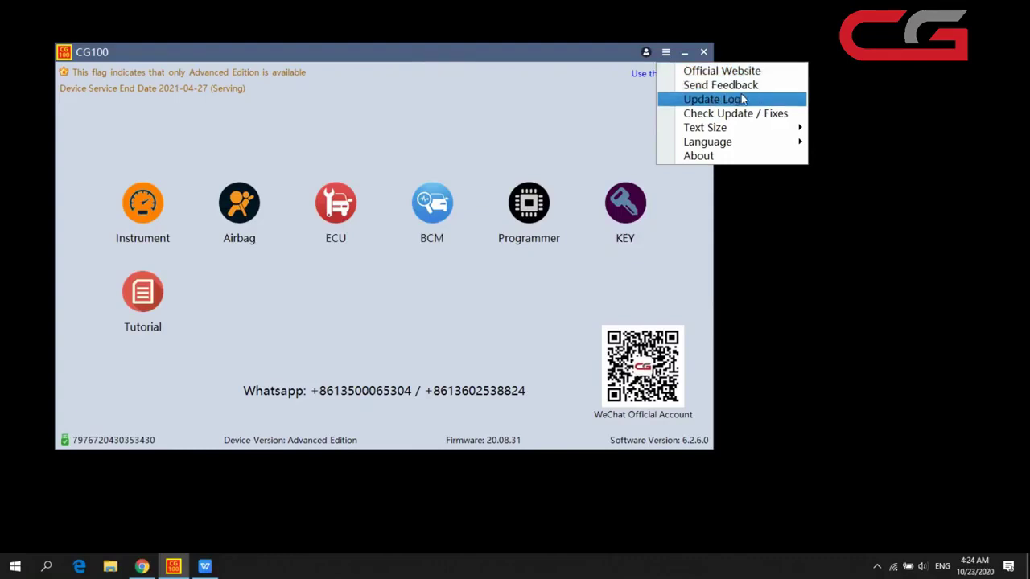
- View the About dialog's version and company information, then close it
click(730, 156)
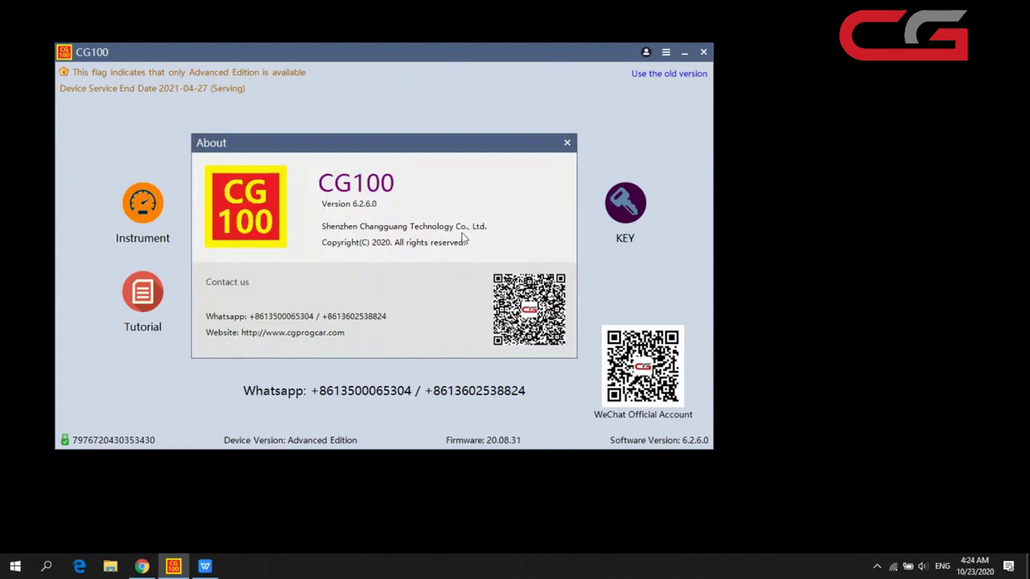
click(567, 144)
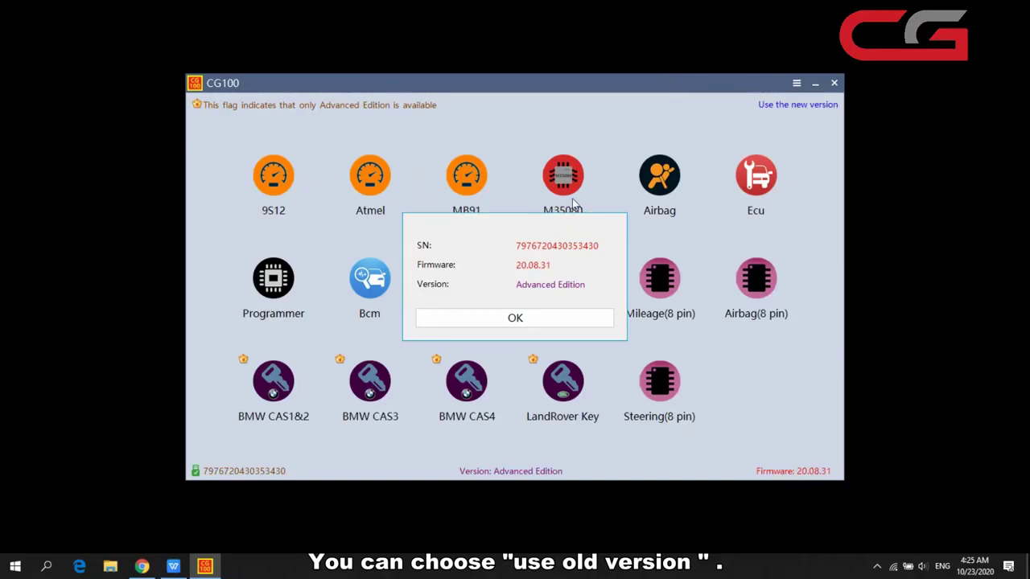
- Browse the 9S12 Chery instrument models, back out to the main menu, and switch to the new interface
click(546, 321)
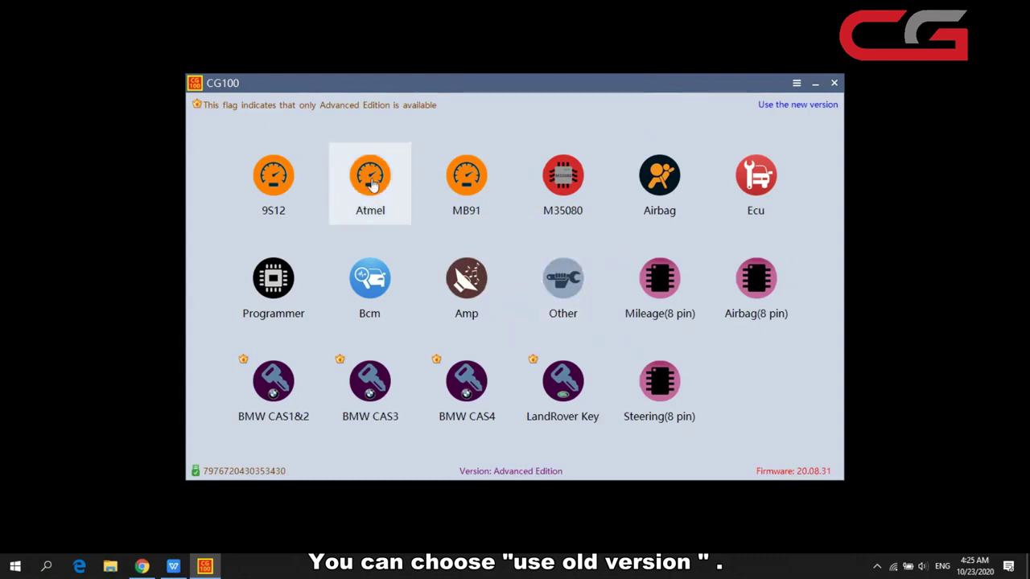
click(294, 177)
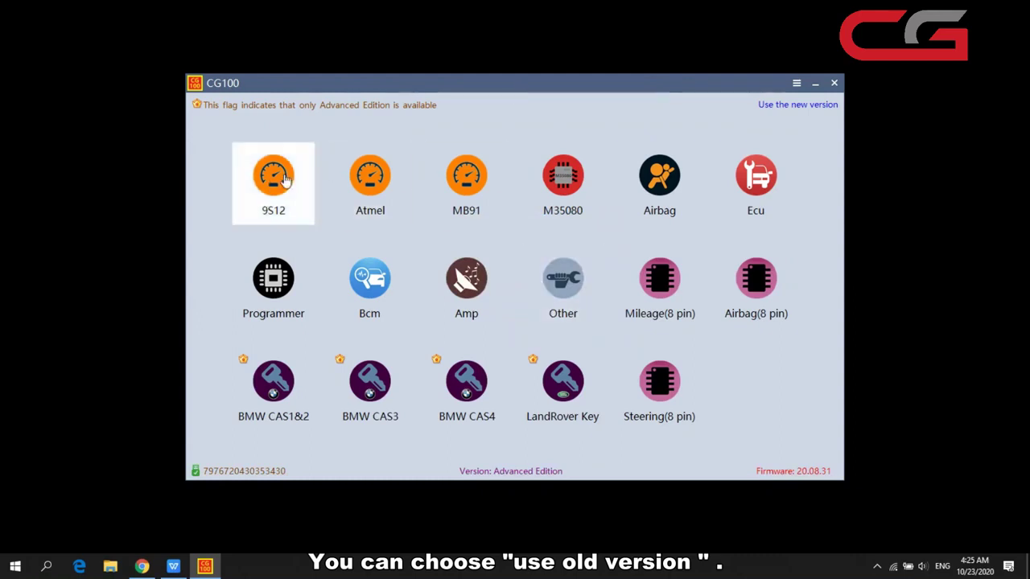
click(526, 202)
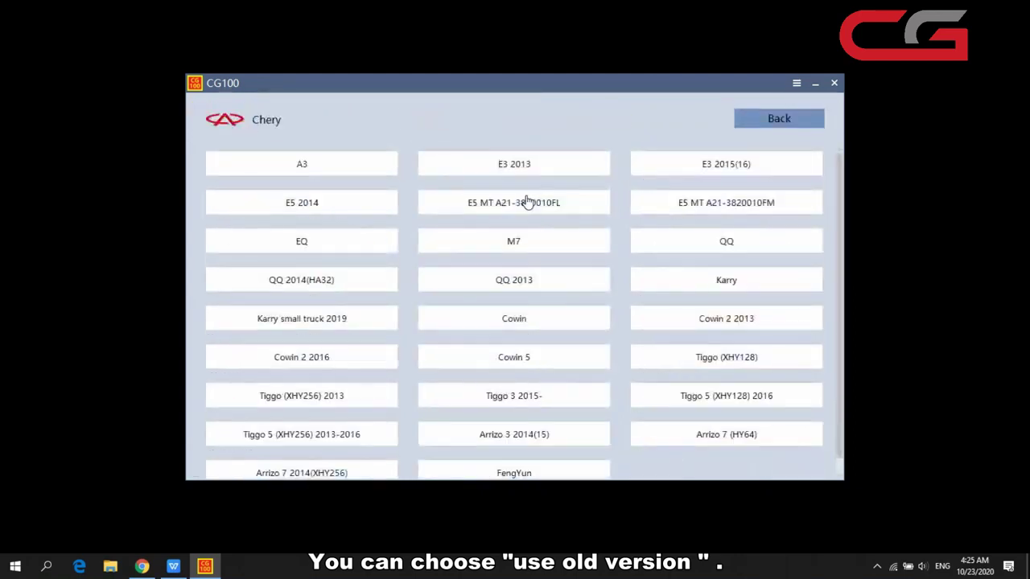
click(789, 119)
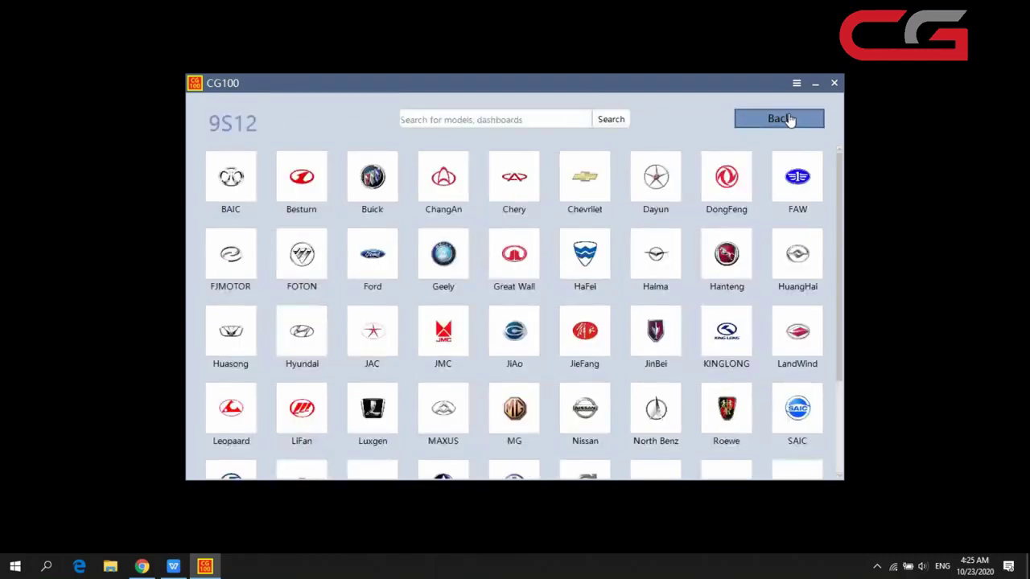
click(790, 120)
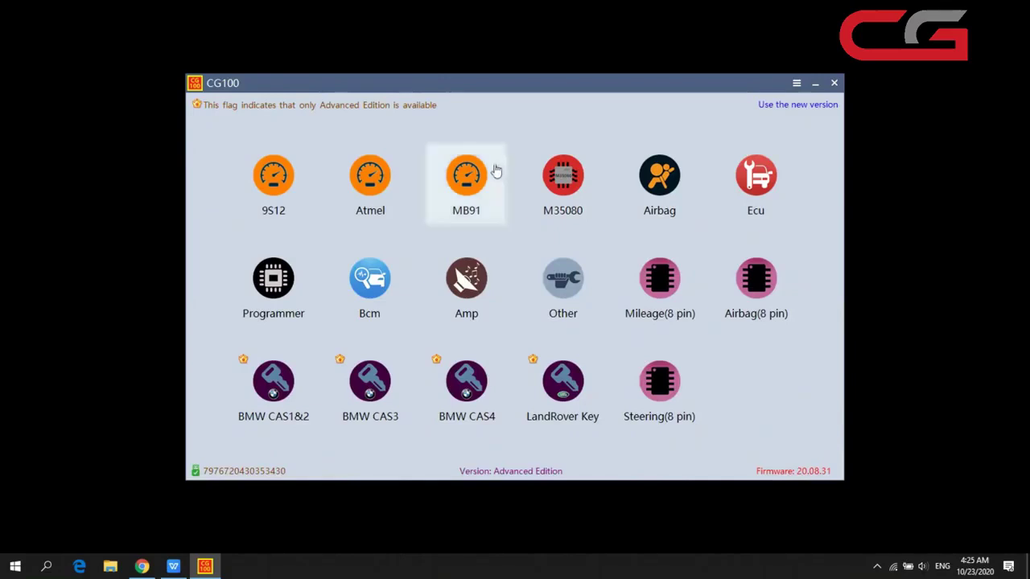
click(768, 111)
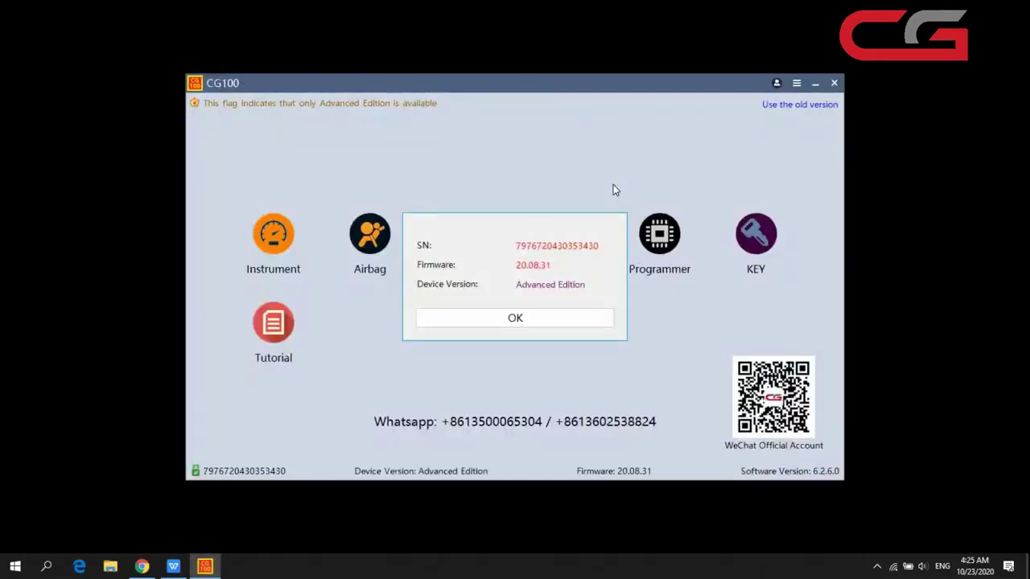
- Dismiss the device notice, move the CG100 window left, and bring the CG100 user manual forward
click(518, 317)
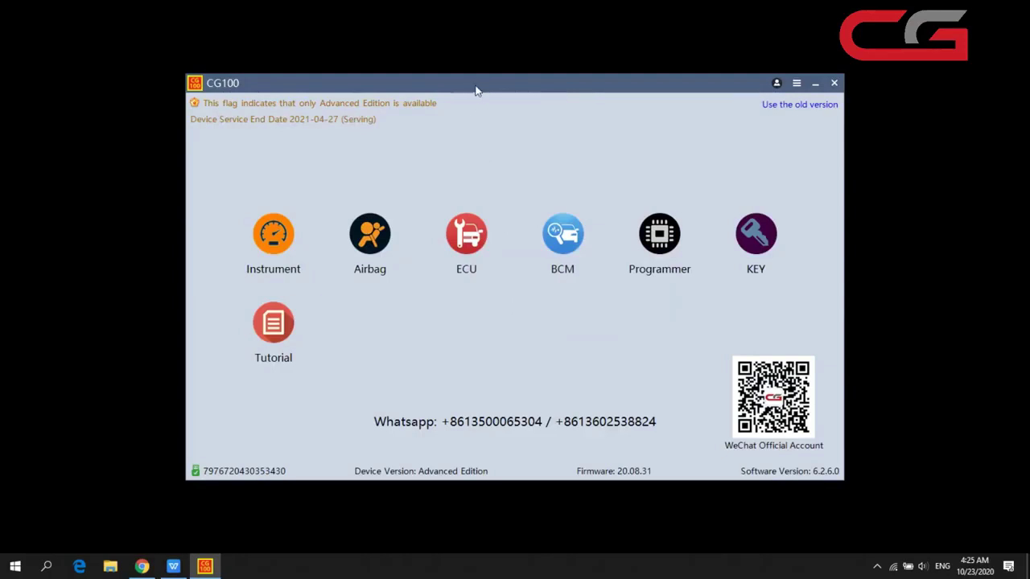
drag(475, 91, 411, 88)
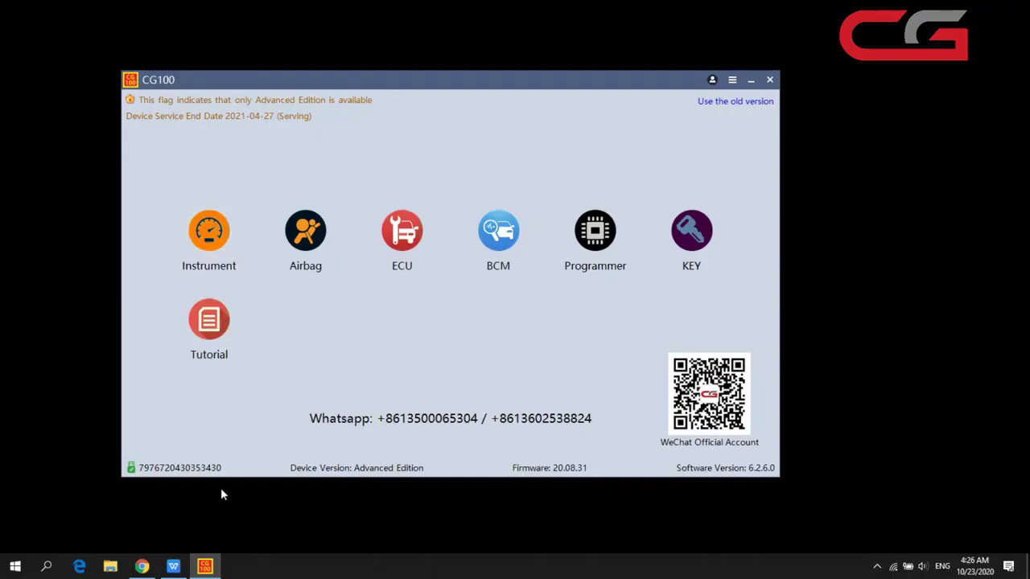
click(180, 572)
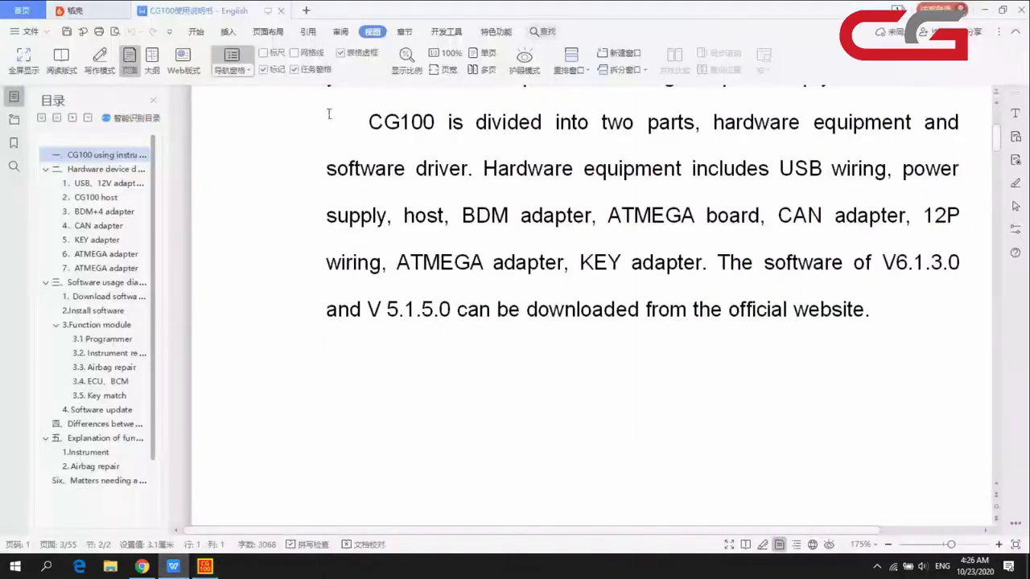
- Step through the Hardware, CG100 host, CAN, KEY and ATMEGA adapter sections to Download software website
scroll(313, 233, up, 5)
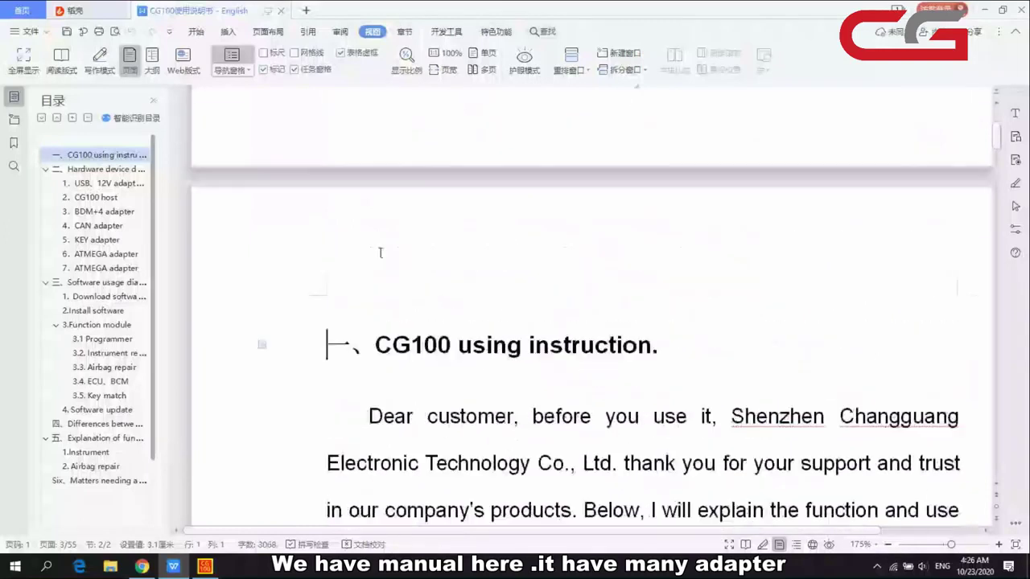
scroll(380, 253, down, 3)
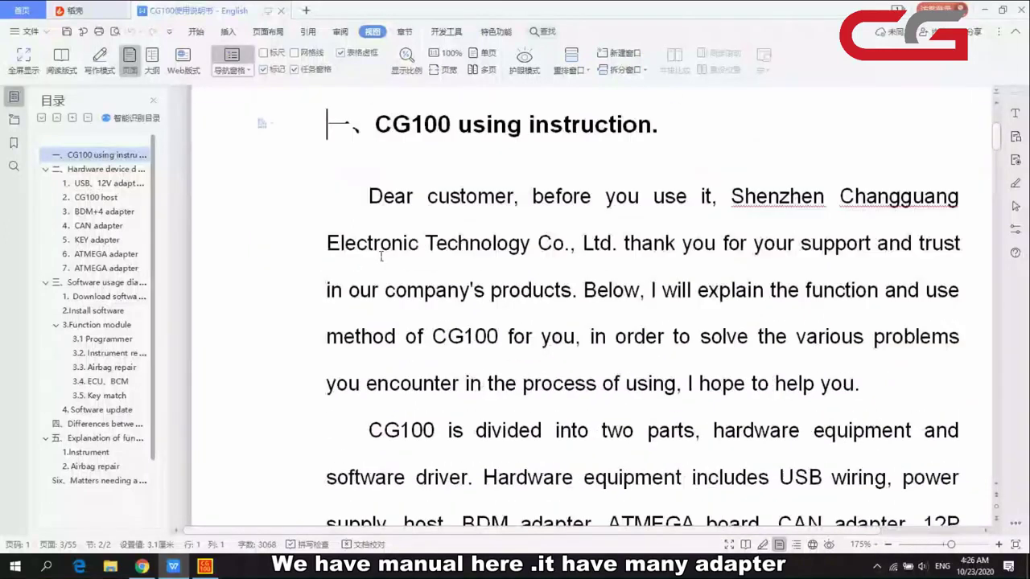
click(98, 173)
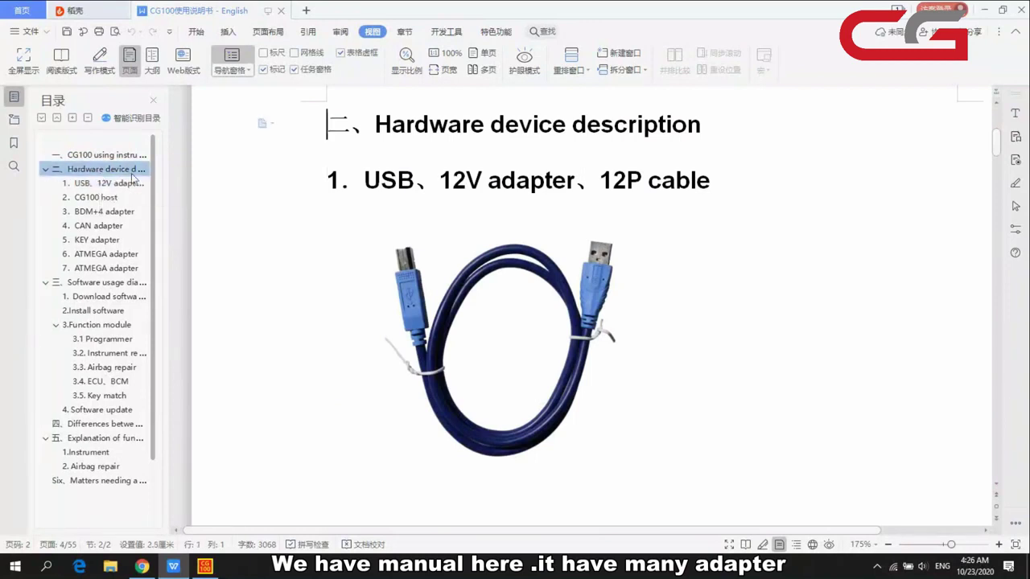
click(105, 200)
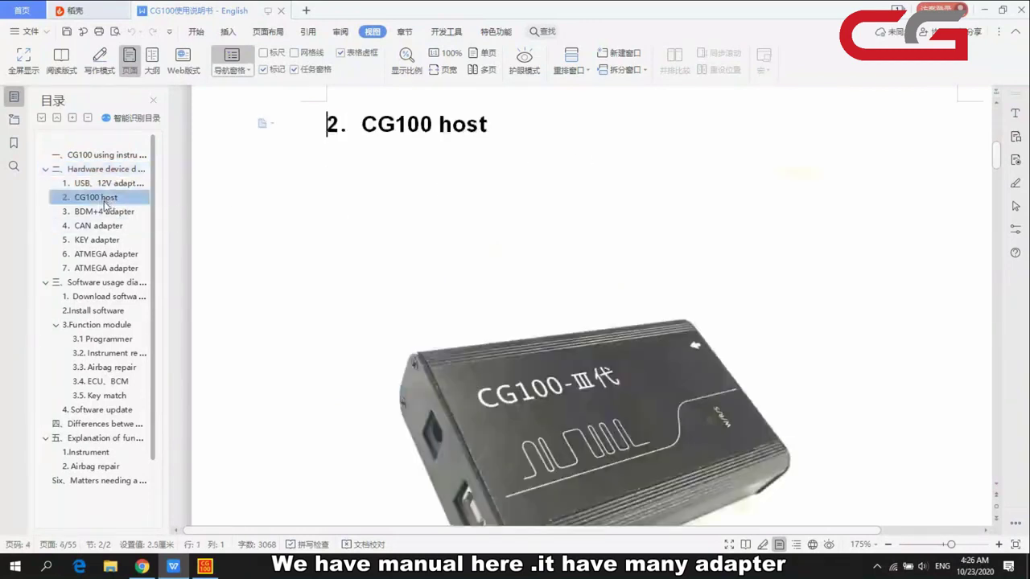
click(103, 226)
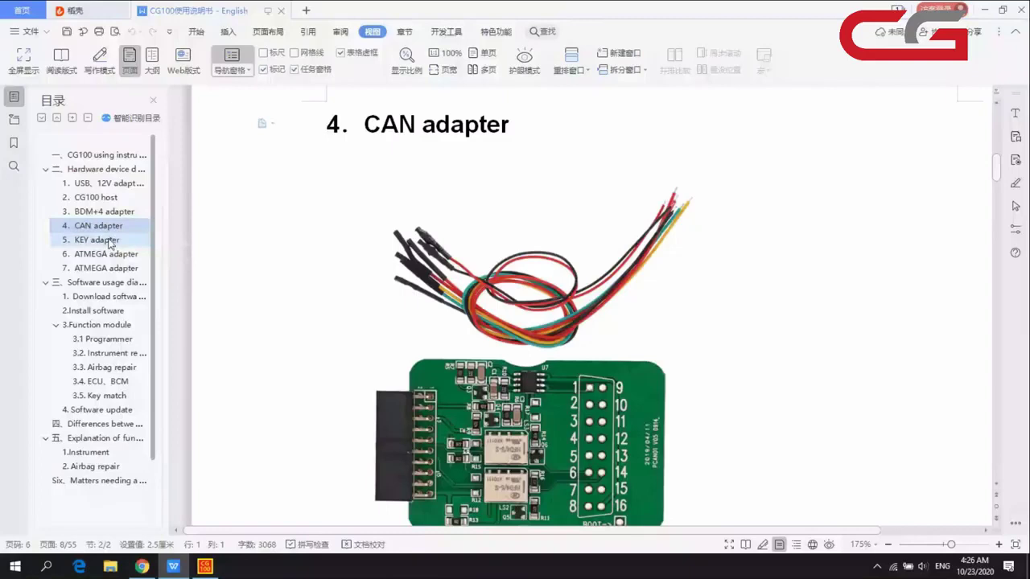
click(110, 243)
click(143, 254)
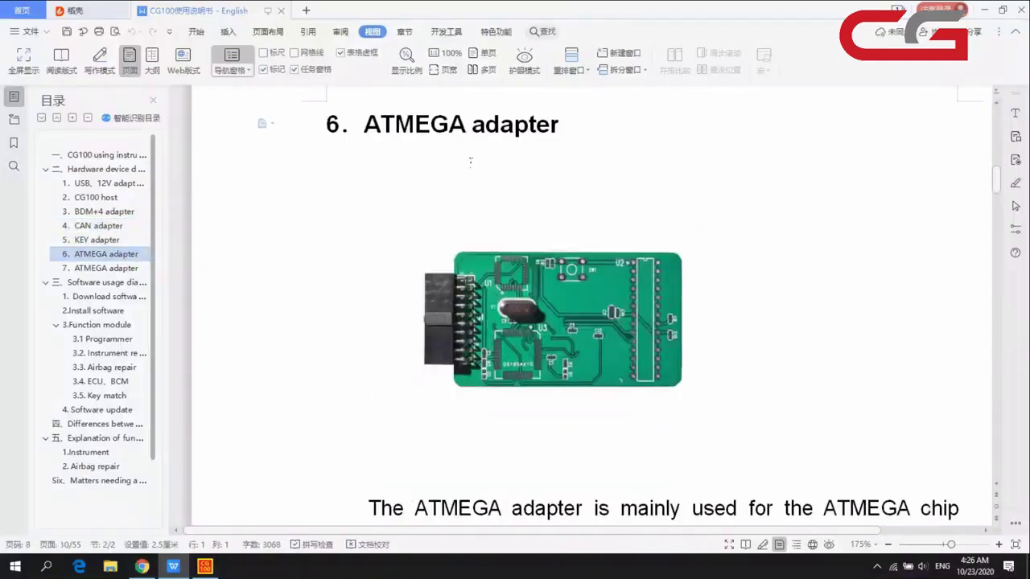
click(121, 268)
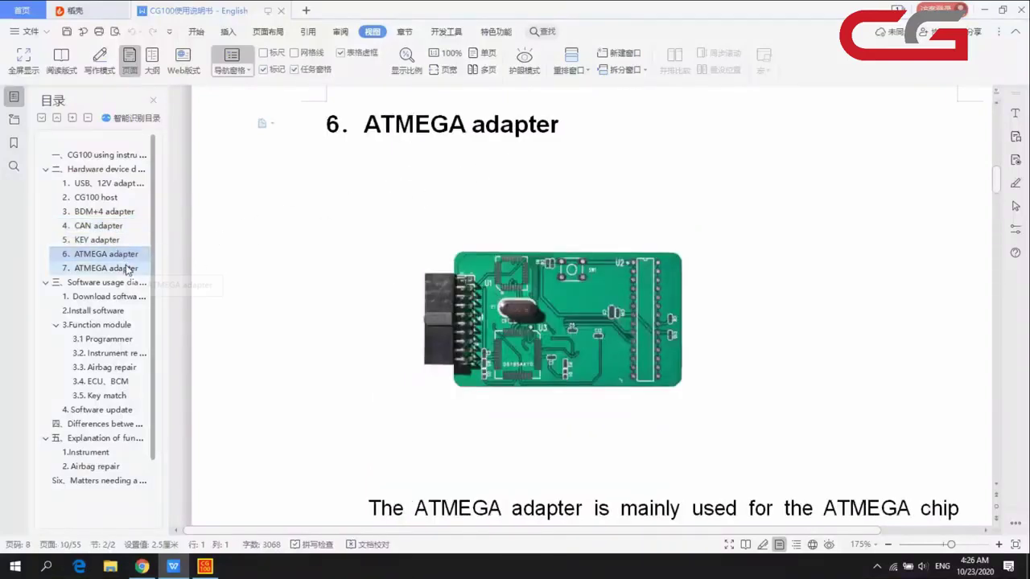
scroll(576, 223, down, 3)
scroll(576, 222, down, 5)
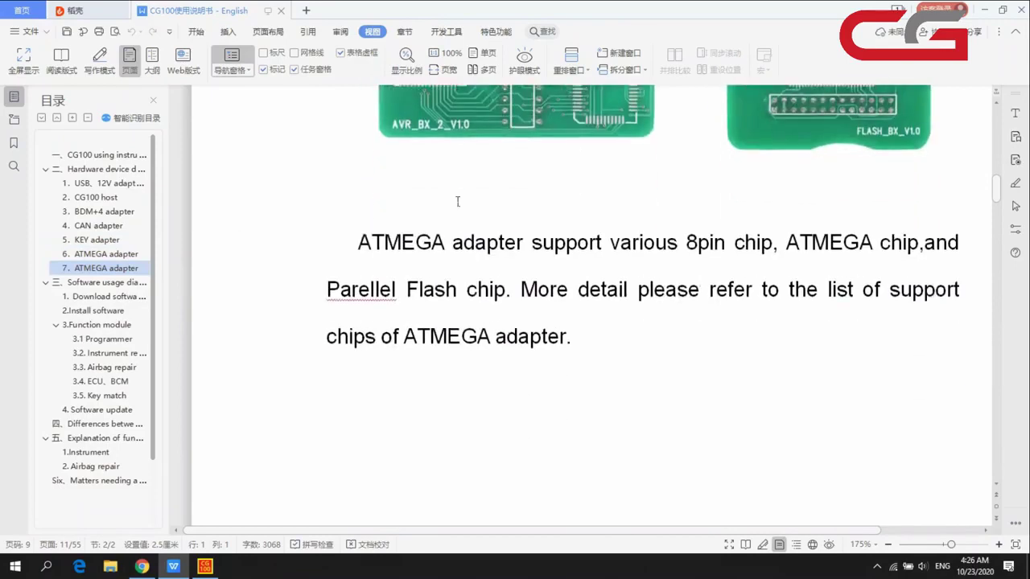
click(118, 297)
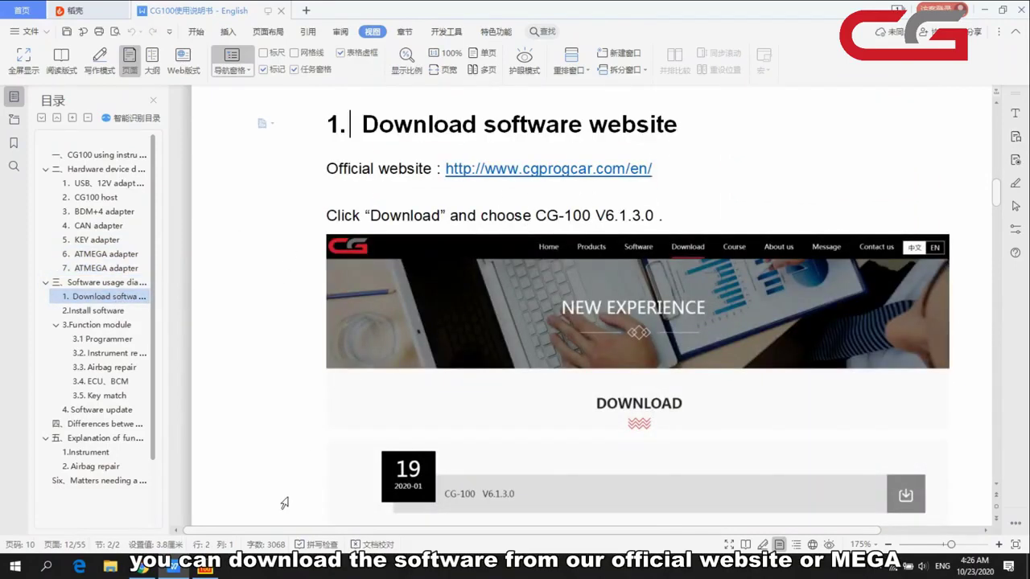
- Bring Chrome forward and open the cgprogcar.com Download page
mouse_move(143, 566)
click(151, 523)
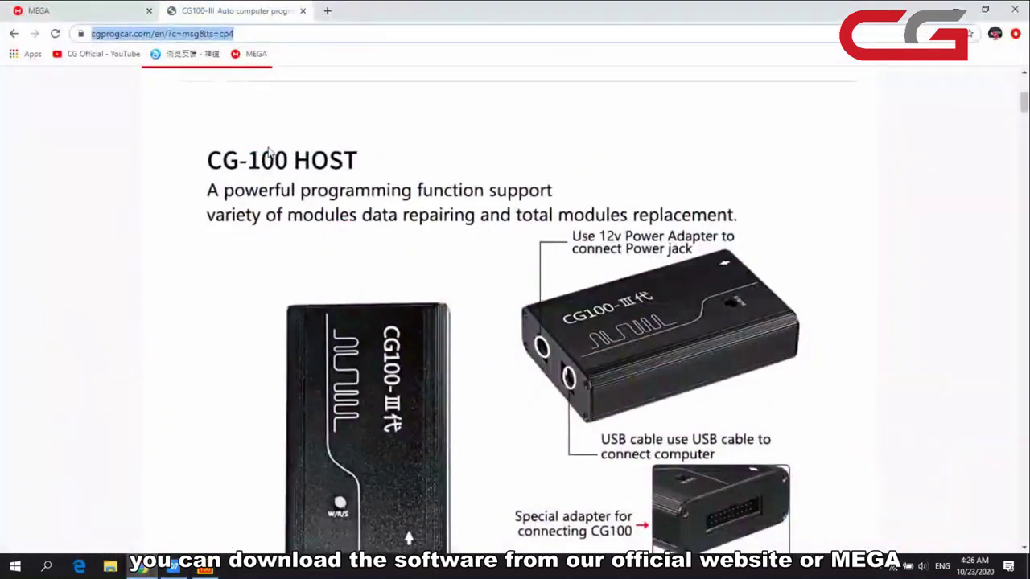
scroll(267, 149, up, 5)
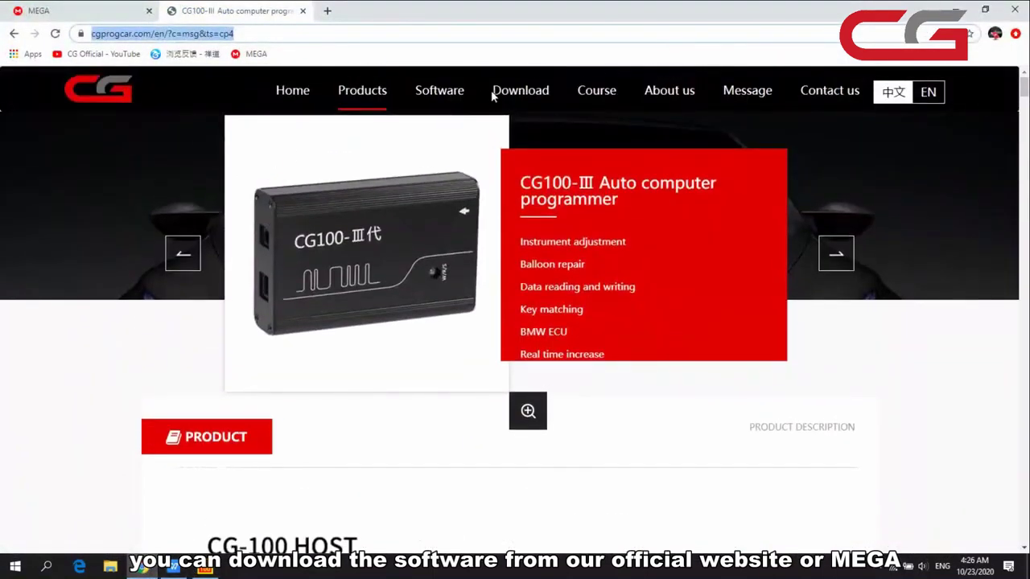
click(503, 90)
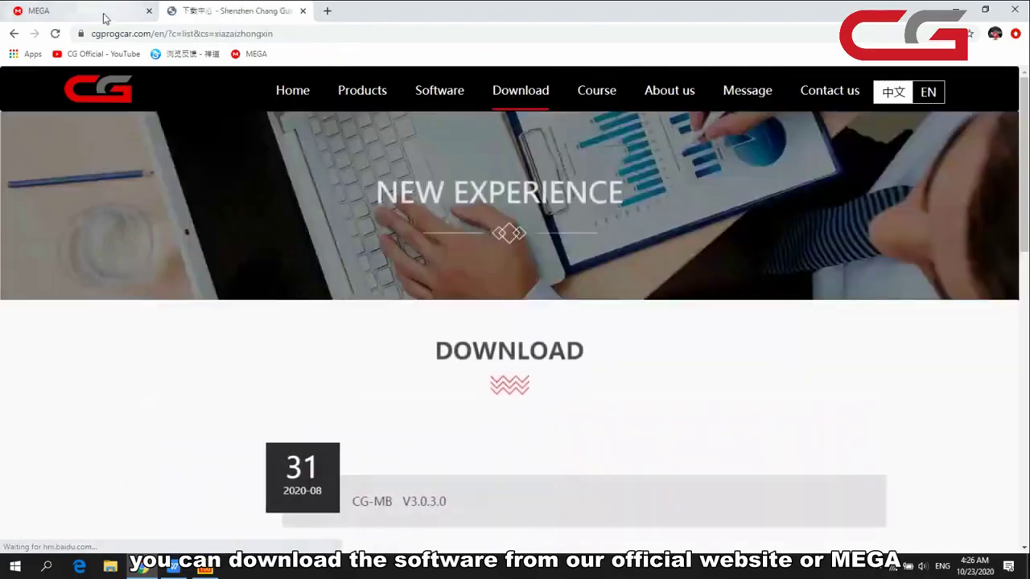
- Check the MEGA setup-files tab, return to the cgprogcar Download page, then minimize Chrome
click(101, 11)
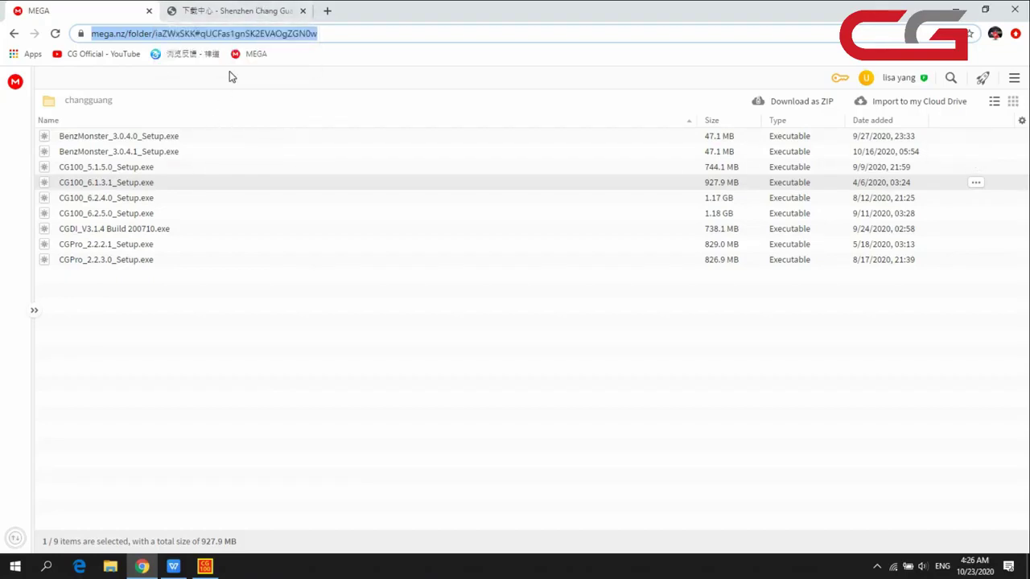
click(231, 10)
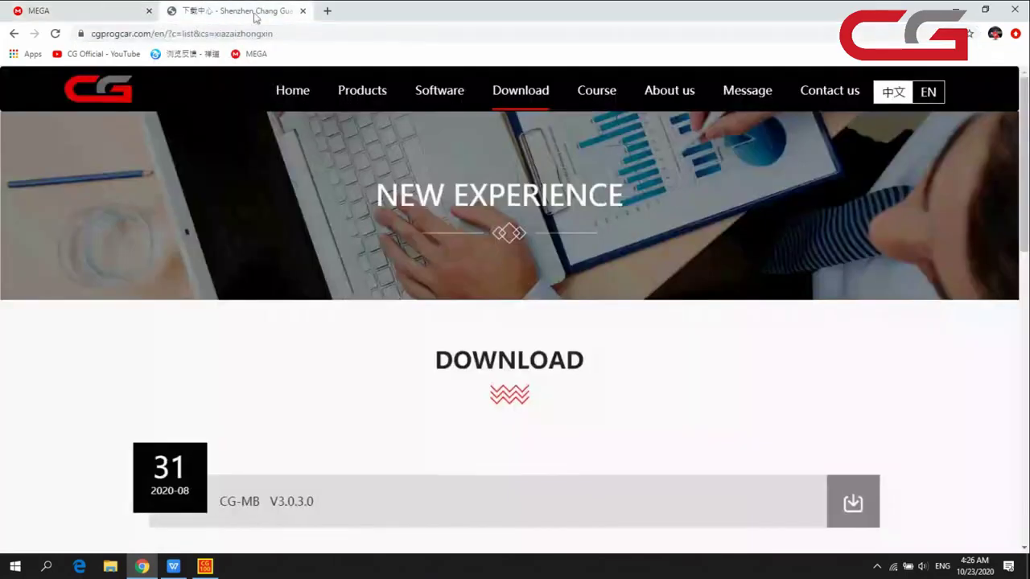
scroll(491, 287, down, 4)
scroll(490, 286, up, 4)
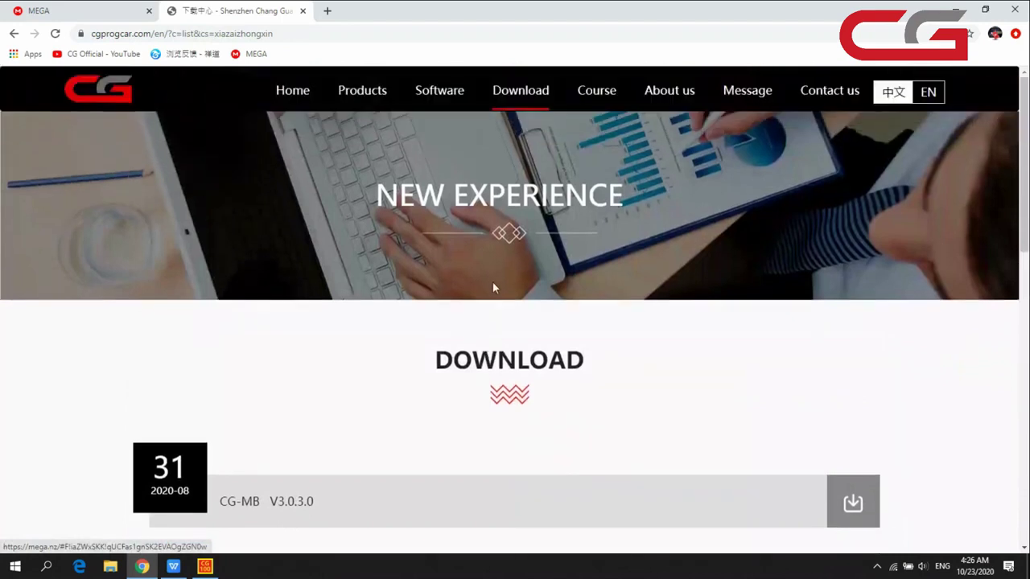
click(959, 7)
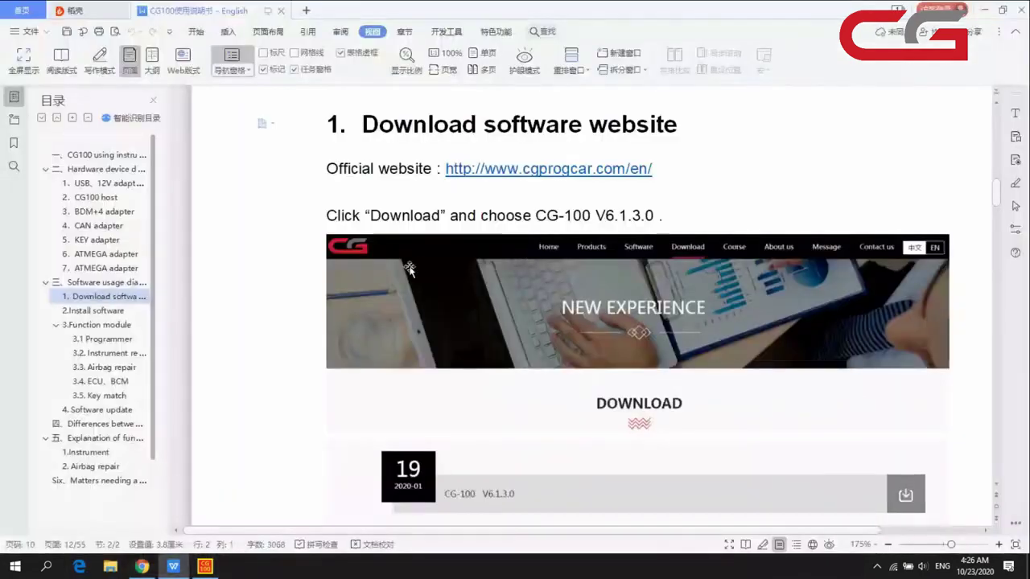
- Jump the manual via 2.Install software to 3.1 Programmer, view its screenshot, then minimize WPS Writer
click(135, 311)
click(129, 340)
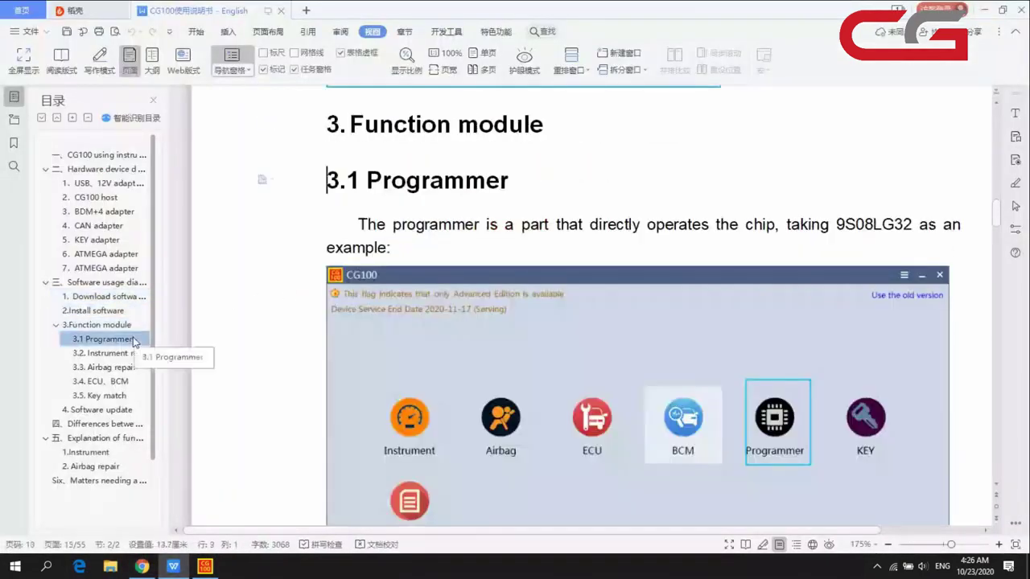
scroll(784, 249, down, 3)
scroll(783, 249, up, 2)
scroll(783, 249, down, 2)
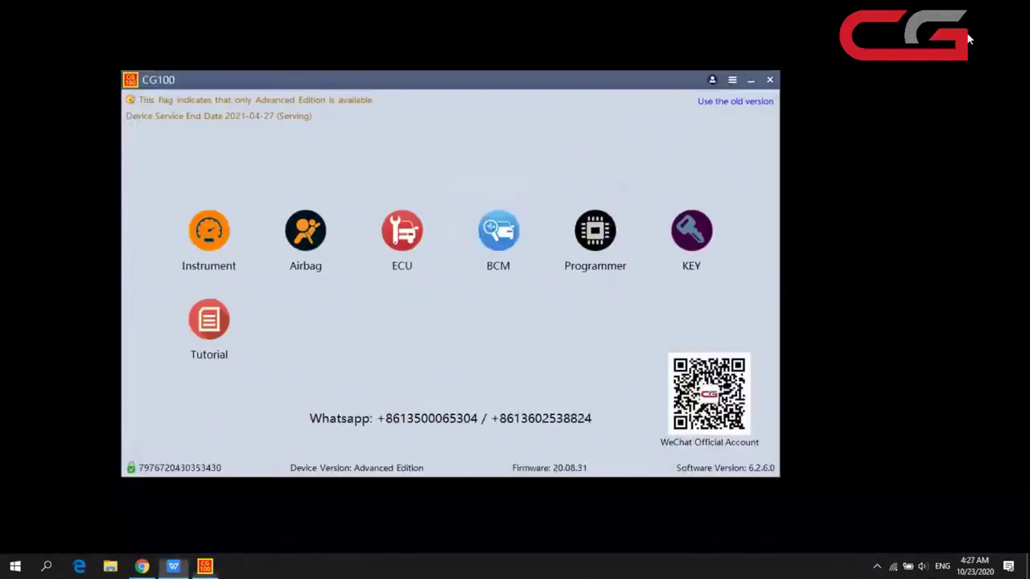
click(983, 10)
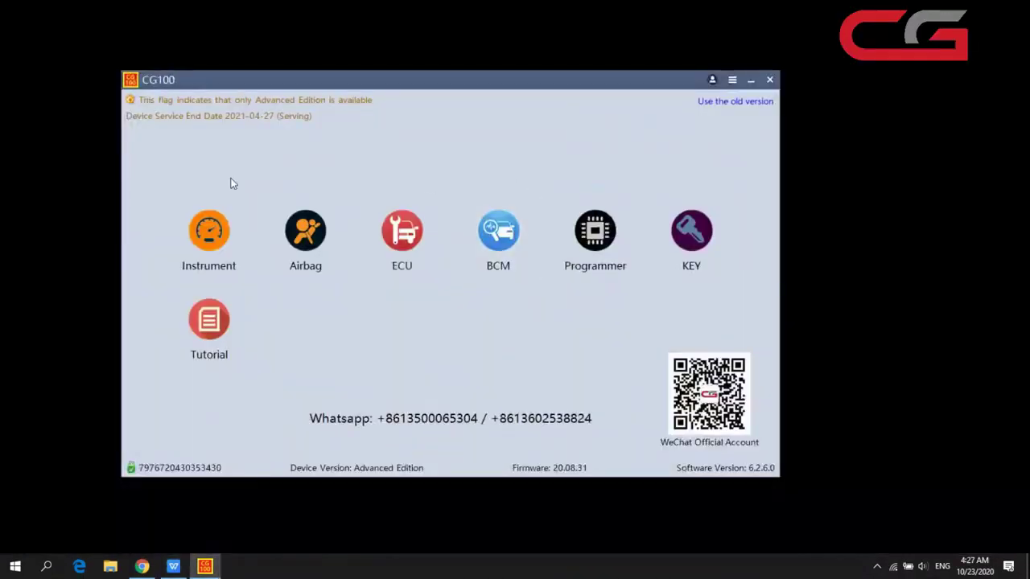
- Select the American car Buick Excelle 24C04 instrument job in CG100
click(203, 255)
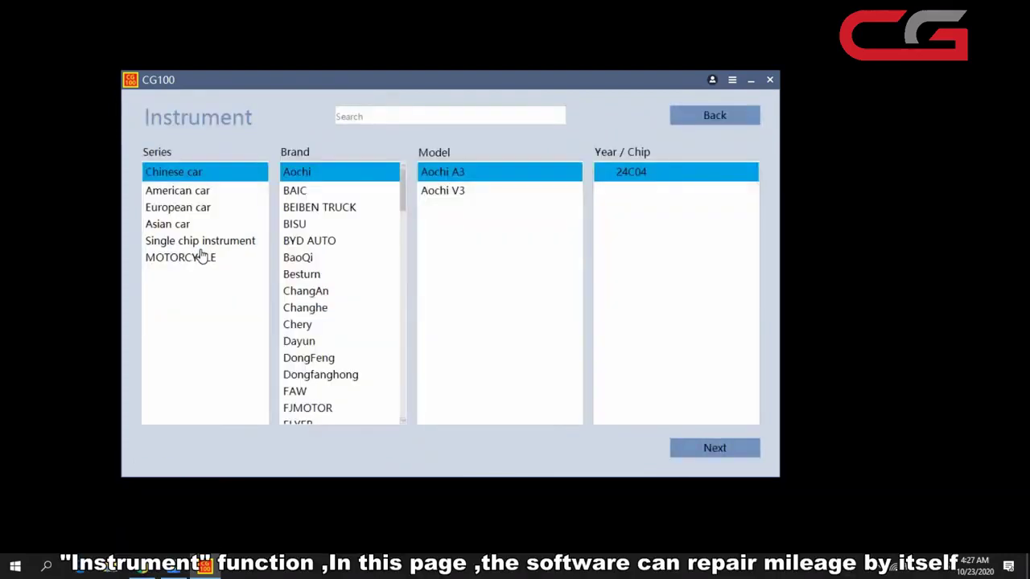
click(205, 211)
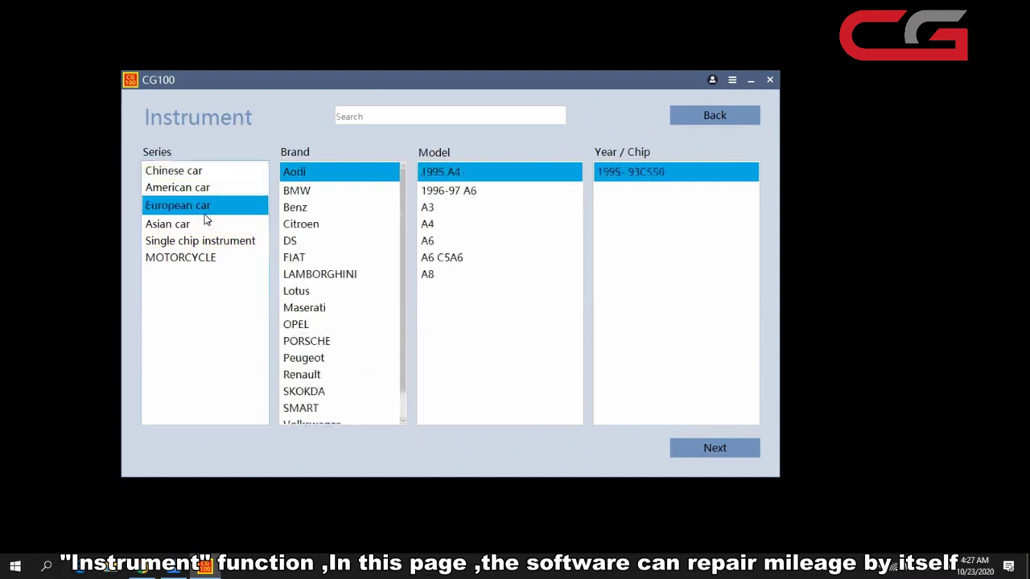
click(209, 190)
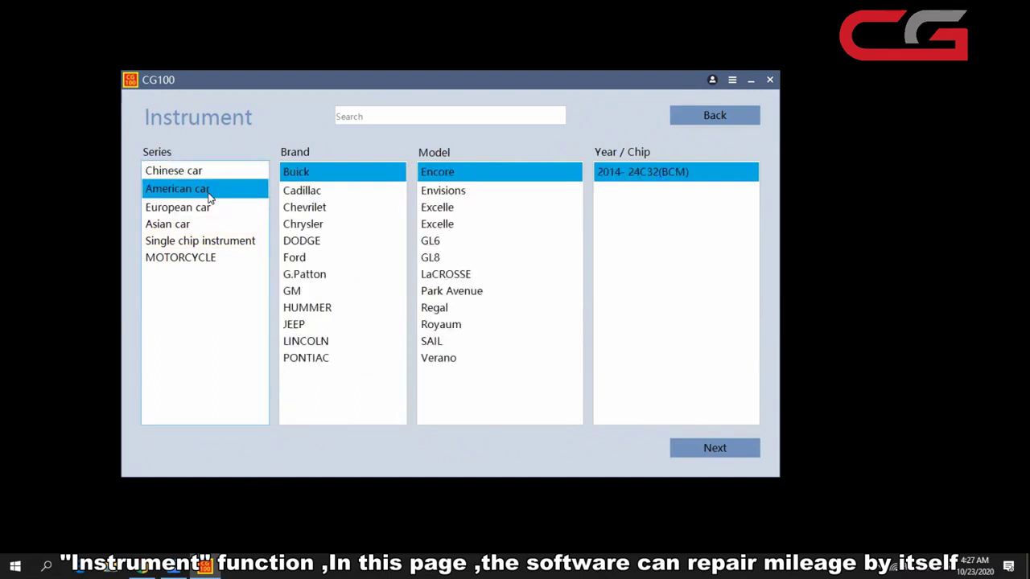
click(486, 207)
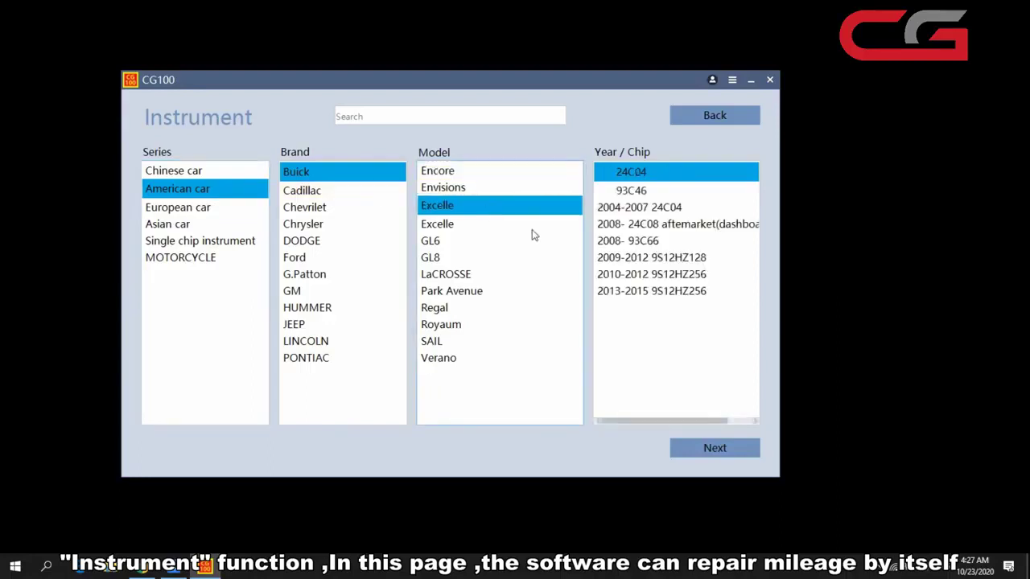
click(711, 451)
- View the 8-pin Chip Adapter and 24CXX DIP8/SOP8 pin diagram, then start the job
click(235, 177)
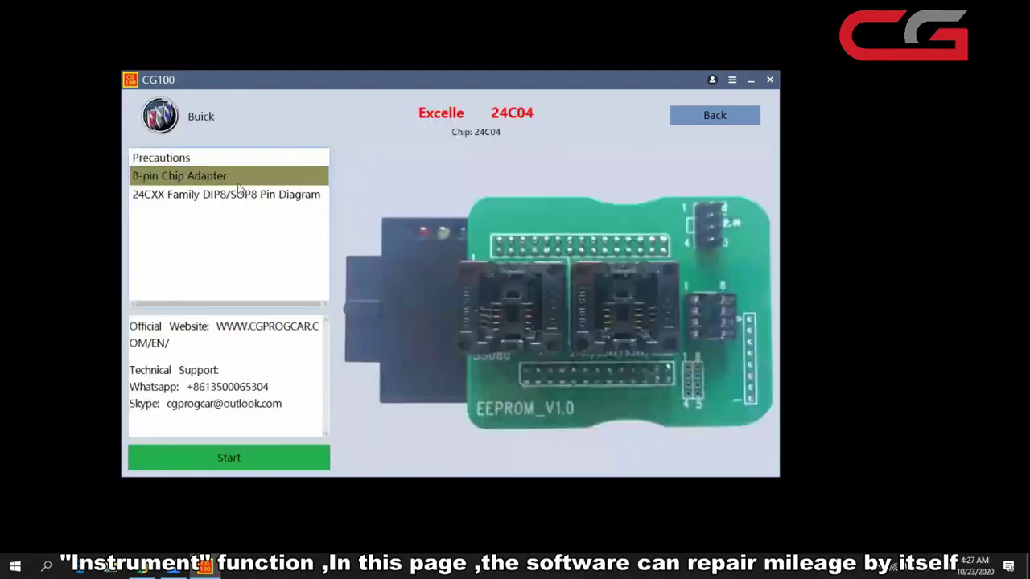
click(238, 193)
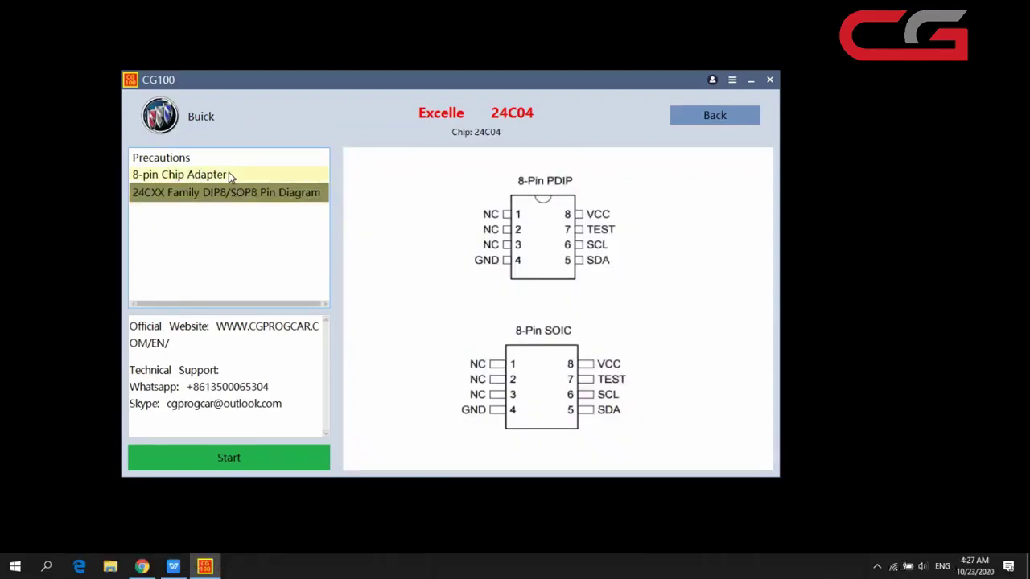
click(227, 457)
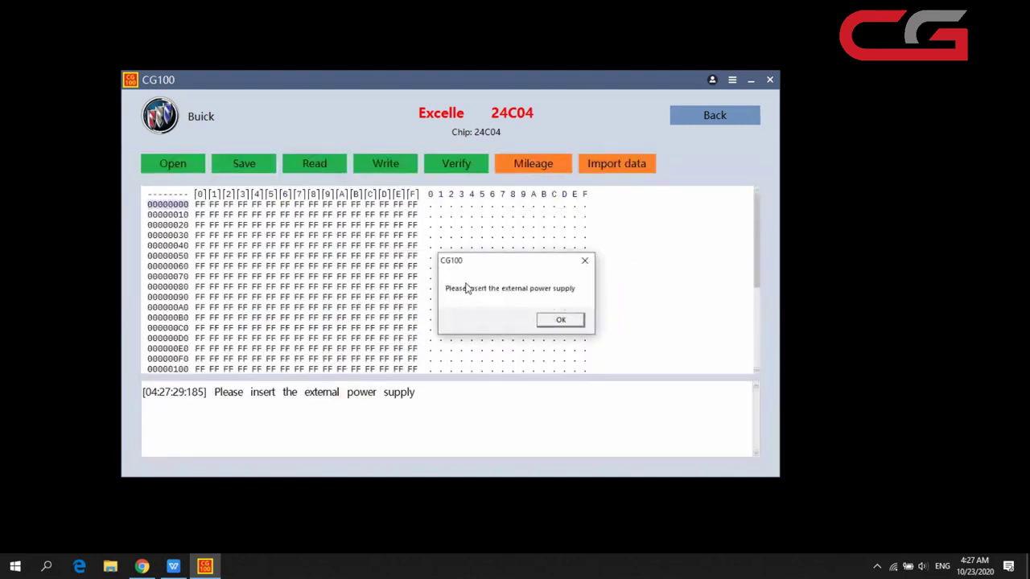
- Acknowledge the external power supply warning and go Back three times to the main menu
click(556, 319)
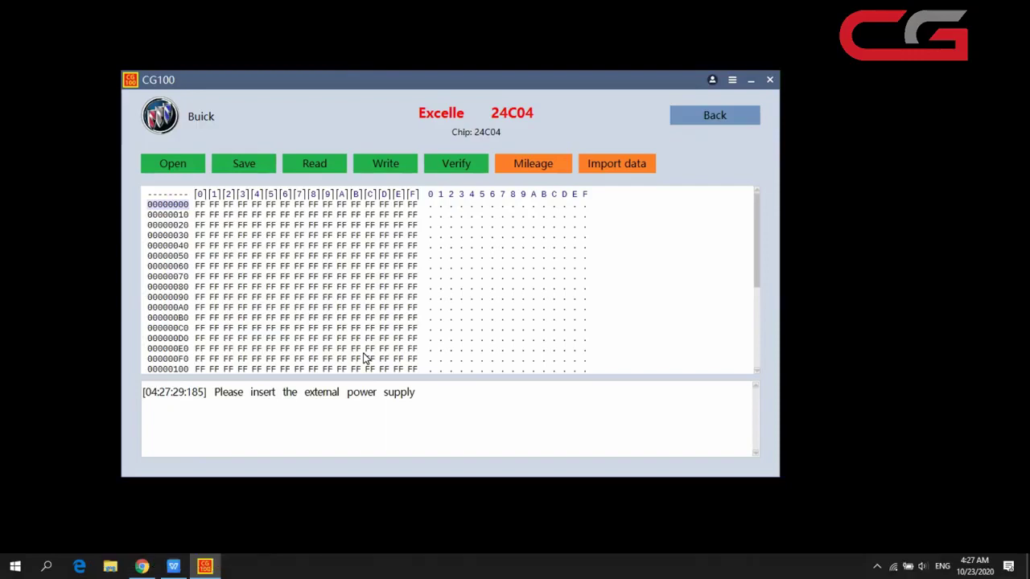
click(711, 124)
click(712, 124)
click(712, 123)
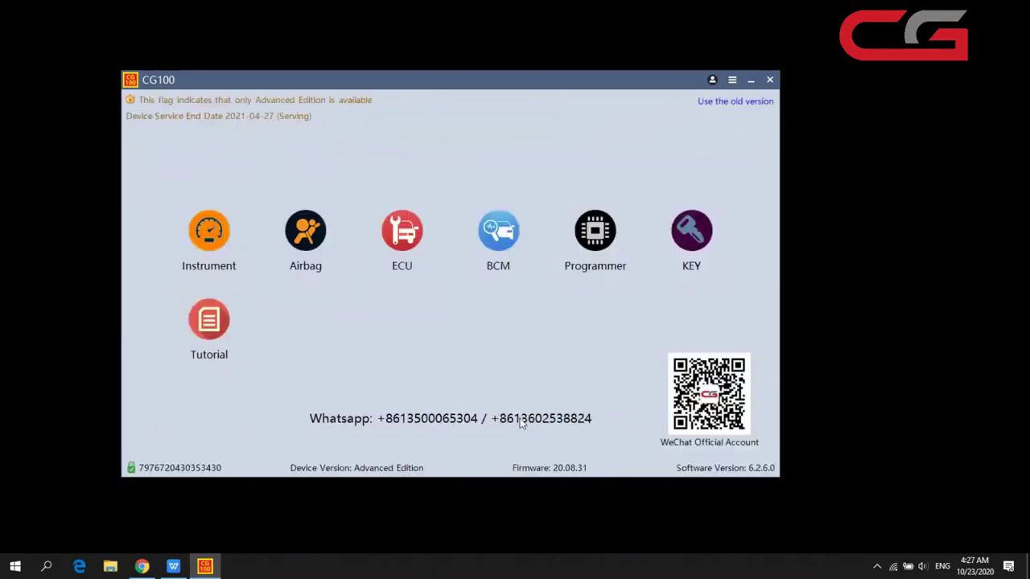
- Open Instrument and browse the Asian, European, Single chip and MOTORCYCLE series
click(232, 252)
click(211, 224)
click(210, 206)
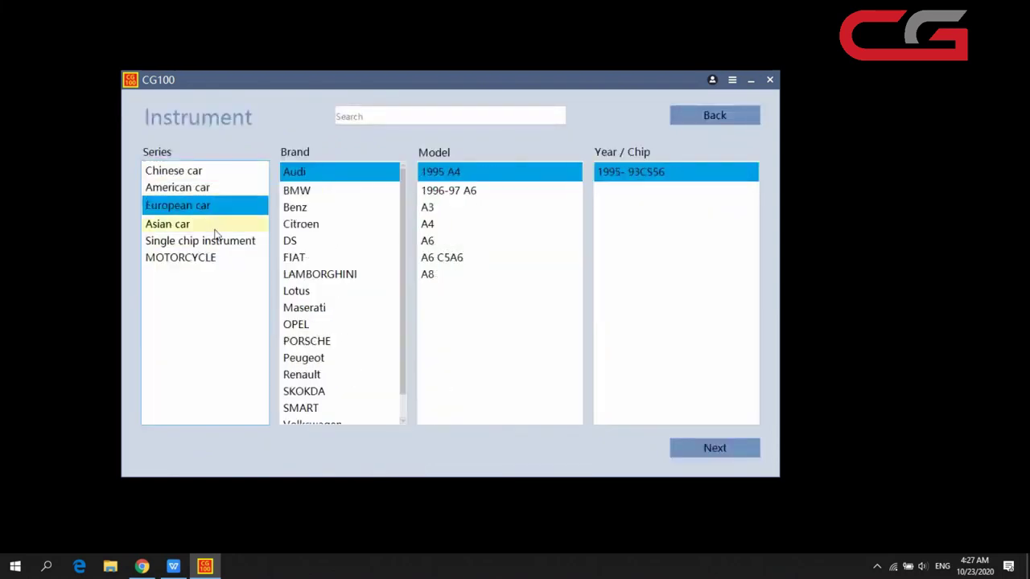
click(217, 242)
click(208, 258)
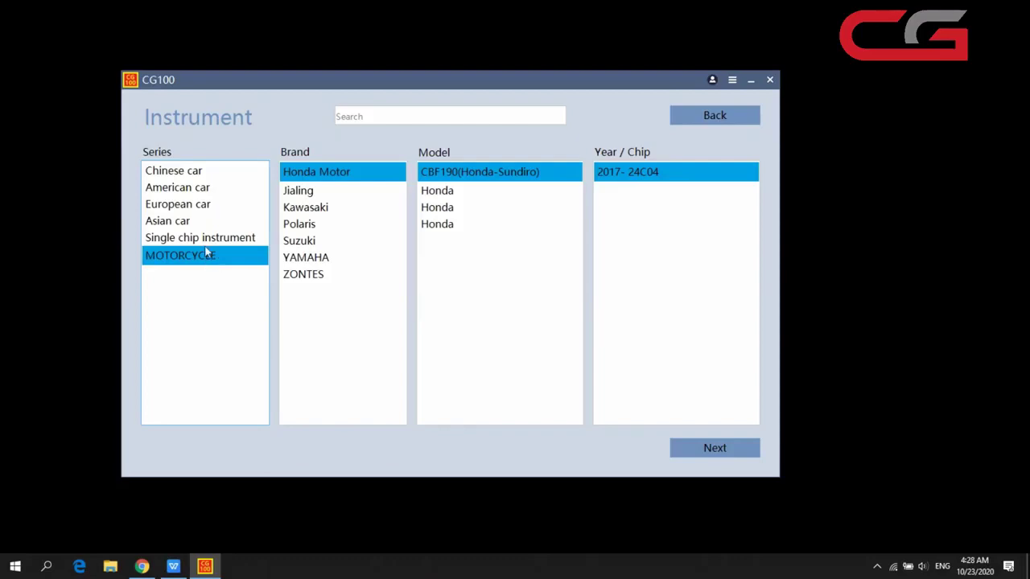
- Revisit Single chip, Asian and European series, end on American car, then return to main menu
click(206, 235)
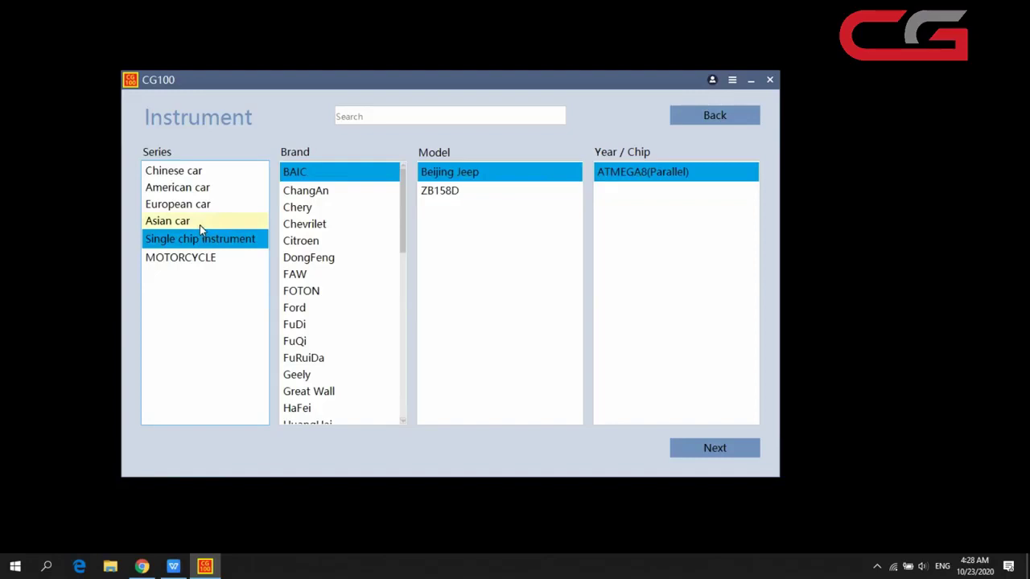
click(199, 224)
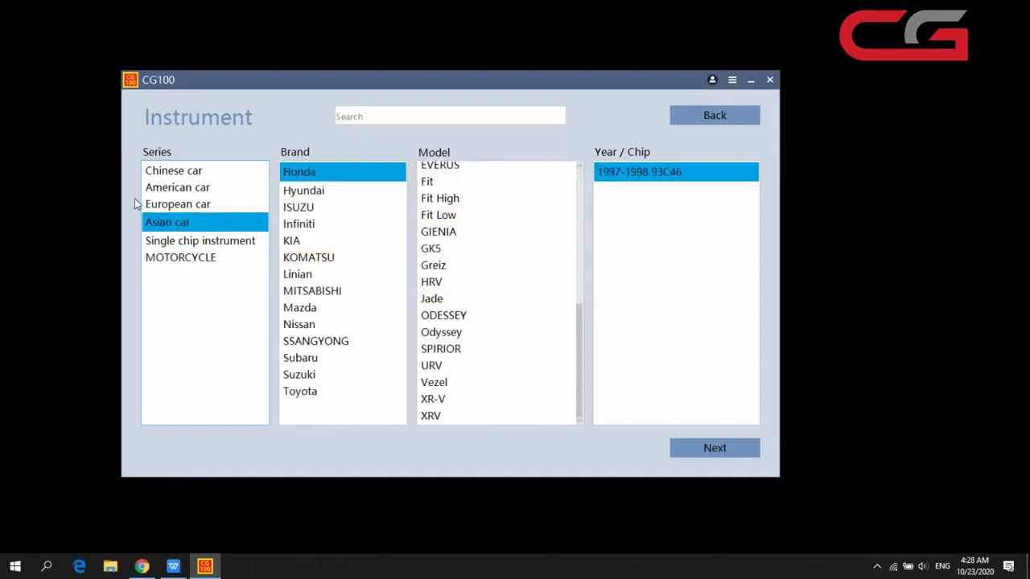
click(160, 204)
scroll(358, 256, down, 1)
scroll(358, 255, up, 1)
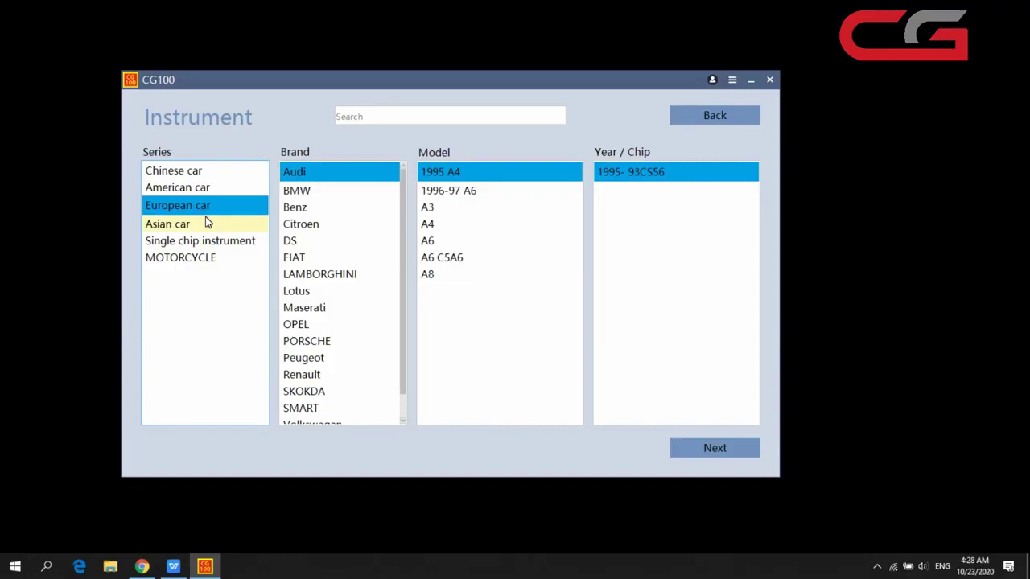
click(200, 186)
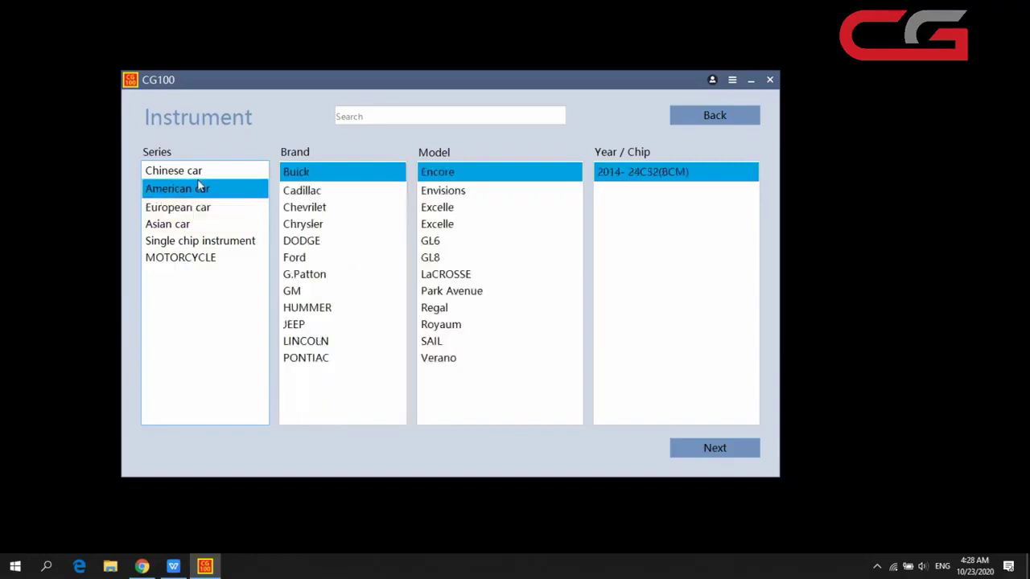
click(739, 108)
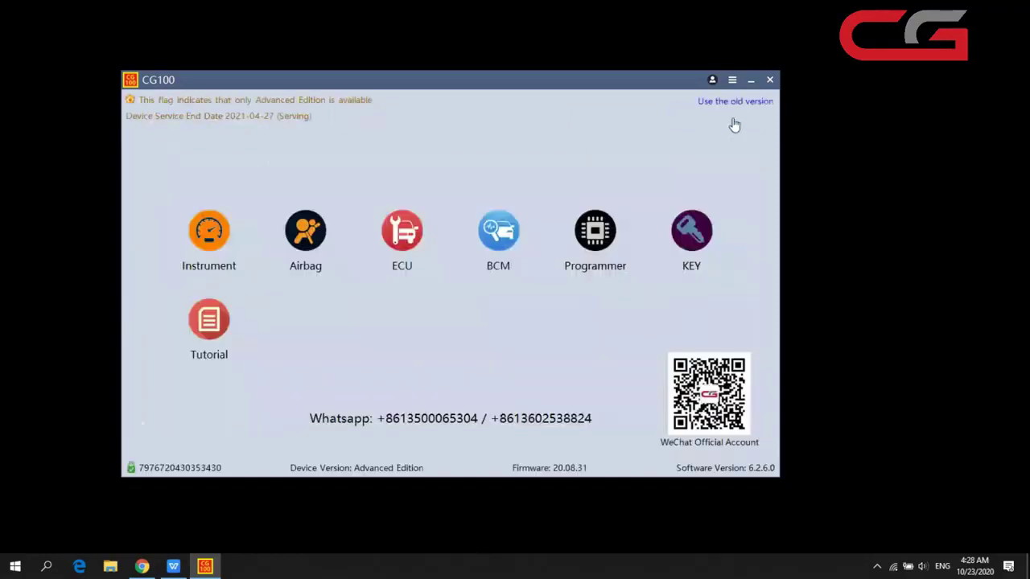
- Open Airbag and browse the American, European and Asian car lists
click(335, 237)
click(201, 191)
click(200, 207)
click(201, 224)
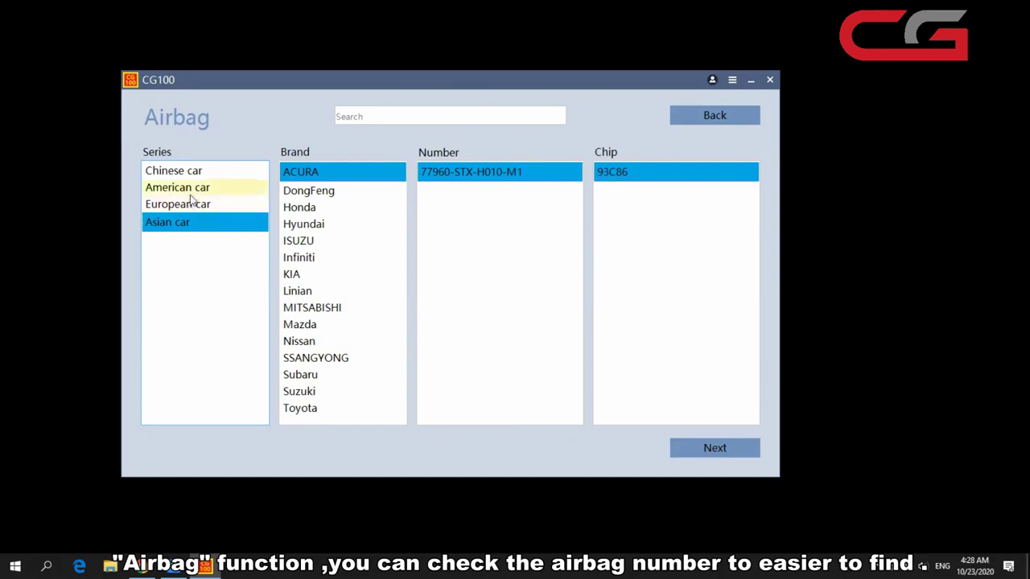
click(201, 188)
scroll(451, 265, down, 1)
scroll(459, 257, up, 1)
- Search numbers for 9591 and select 95910-2B200, showing chip 95320
click(404, 119)
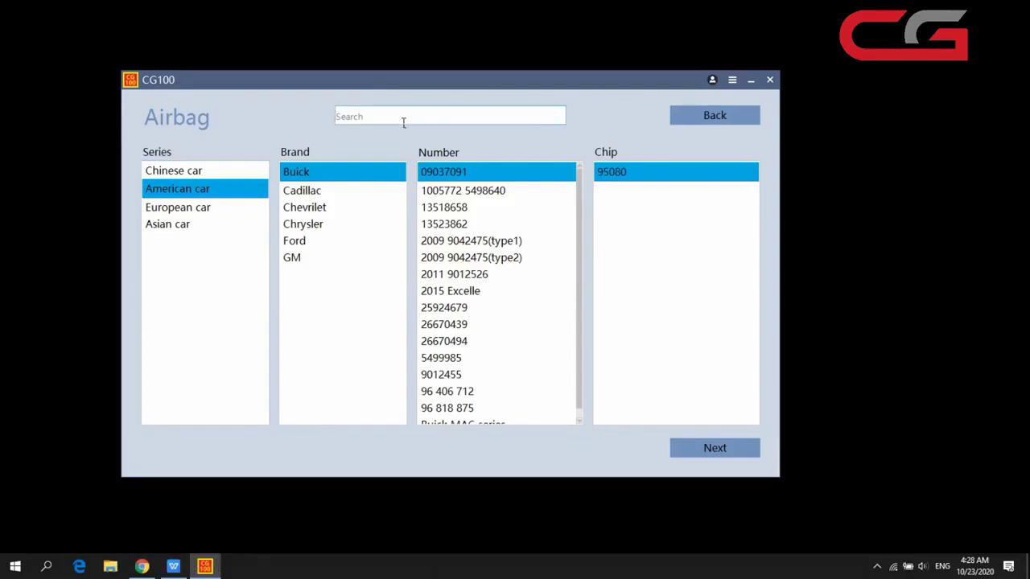
text(9)
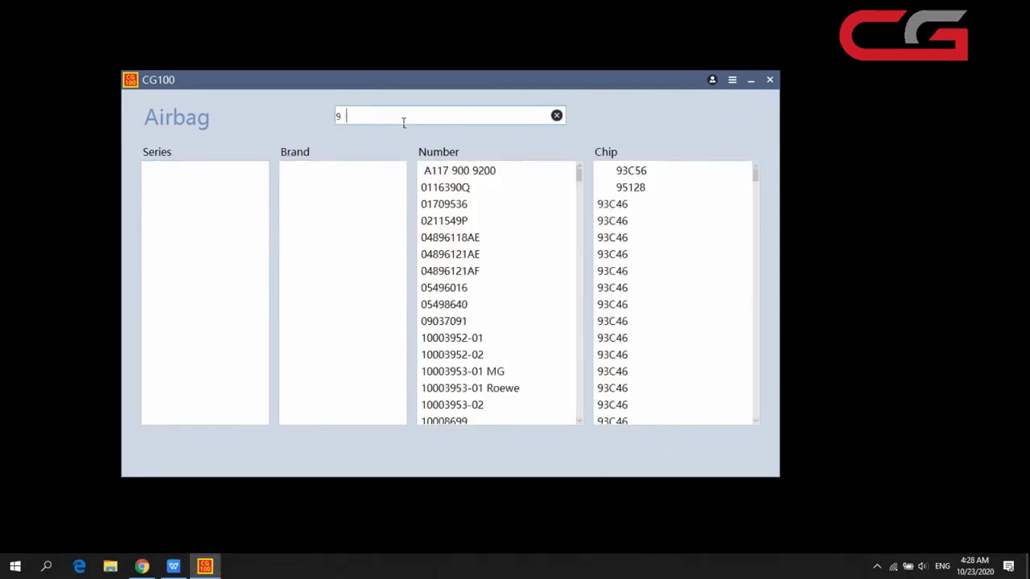
text(5910)
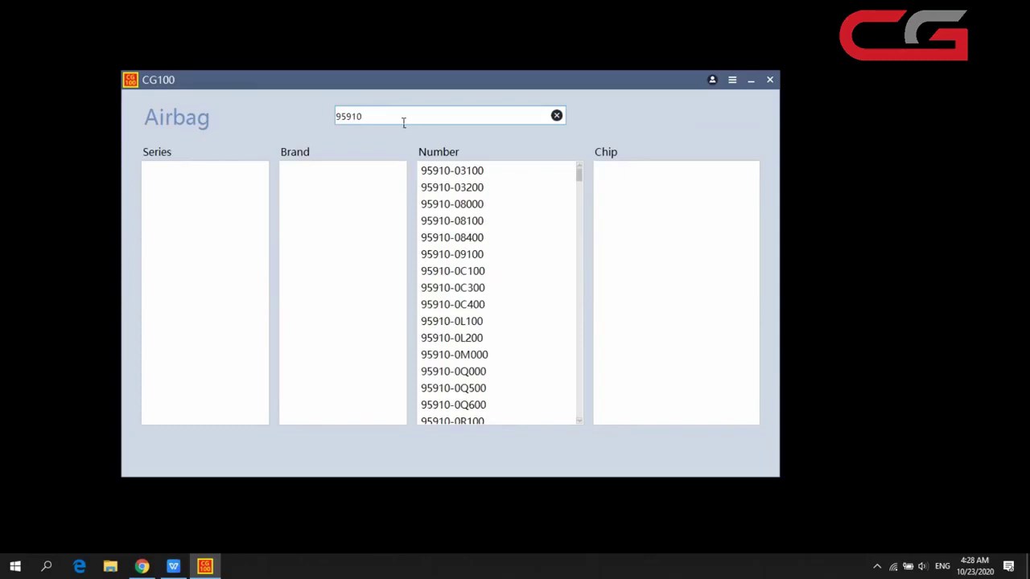
click(452, 220)
scroll(452, 296, down, 10)
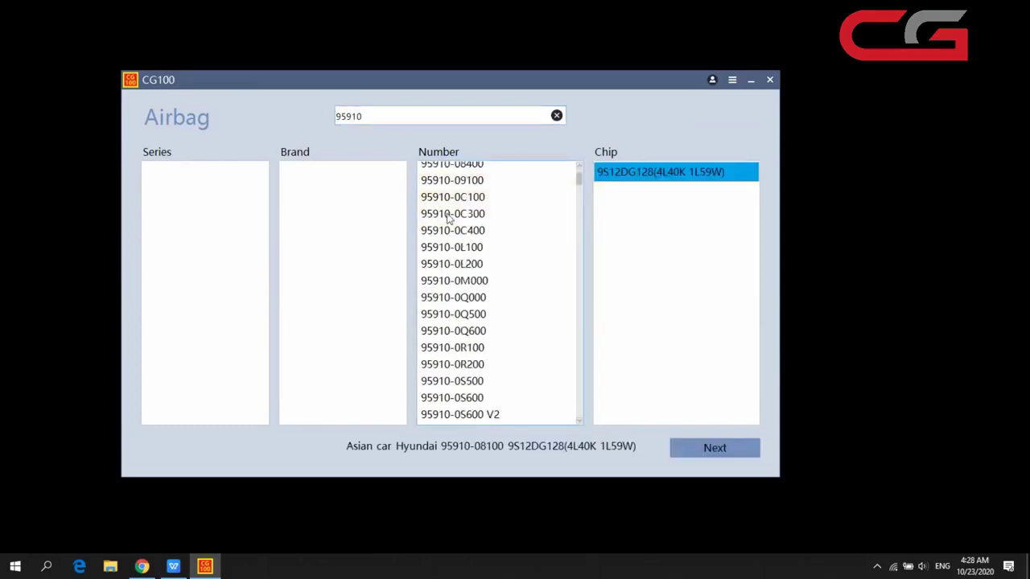
scroll(452, 298, down, 10)
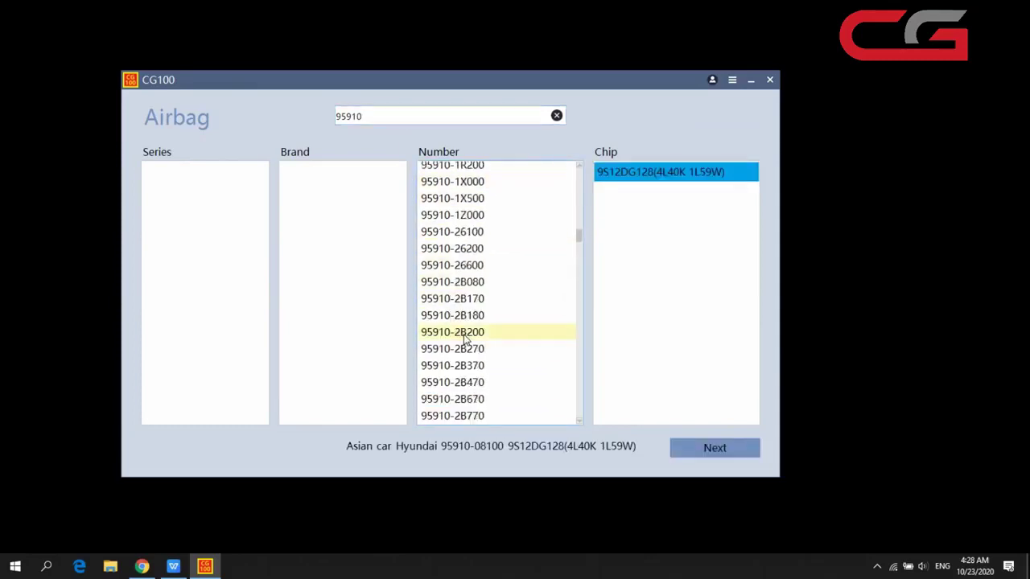
click(454, 331)
scroll(514, 306, down, 3)
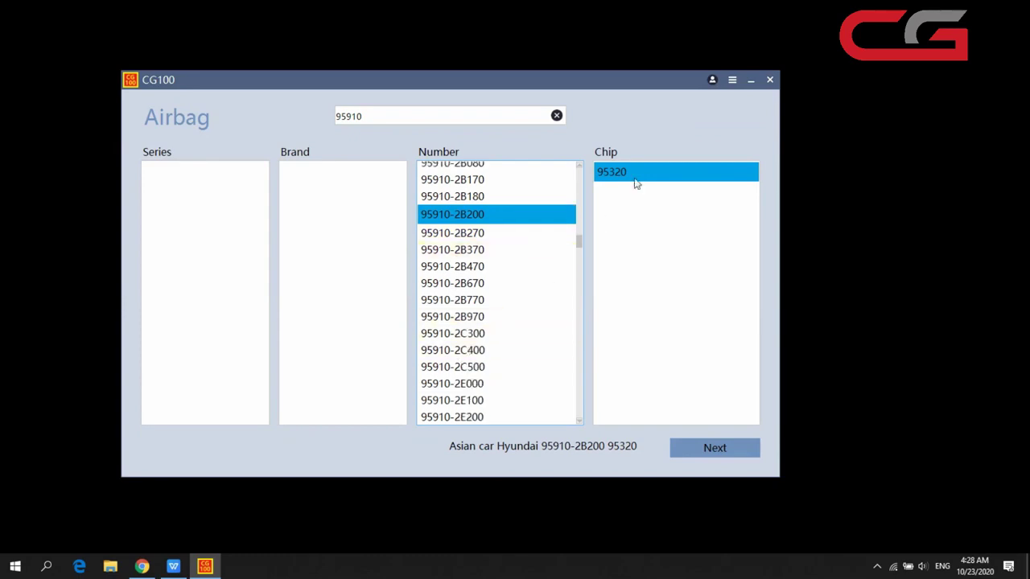
- Open the 95910-2B200 repair page and view the 95XX pin diagram and Hyundai_95320_WD_V2 photo
click(763, 453)
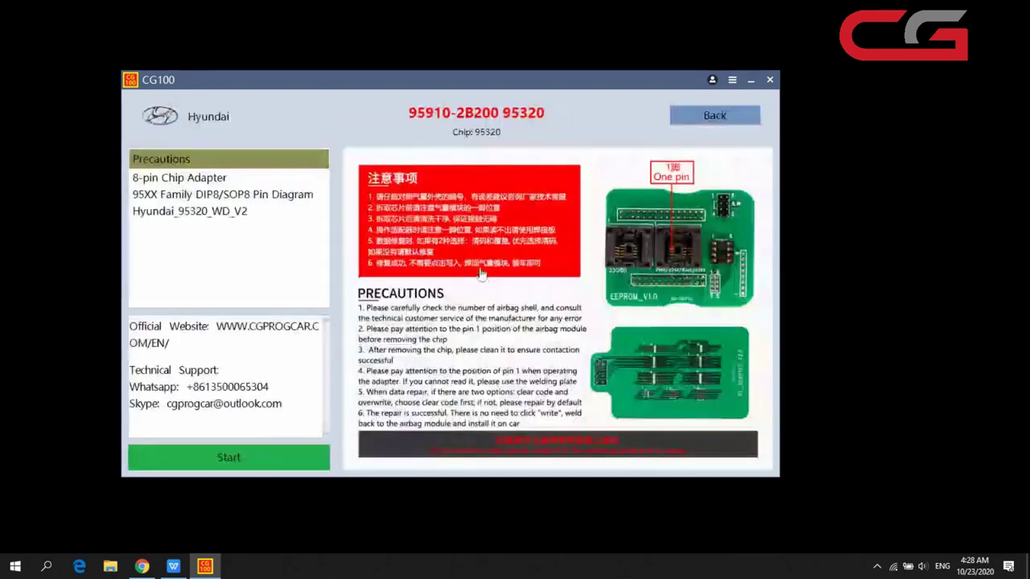
click(241, 193)
click(248, 210)
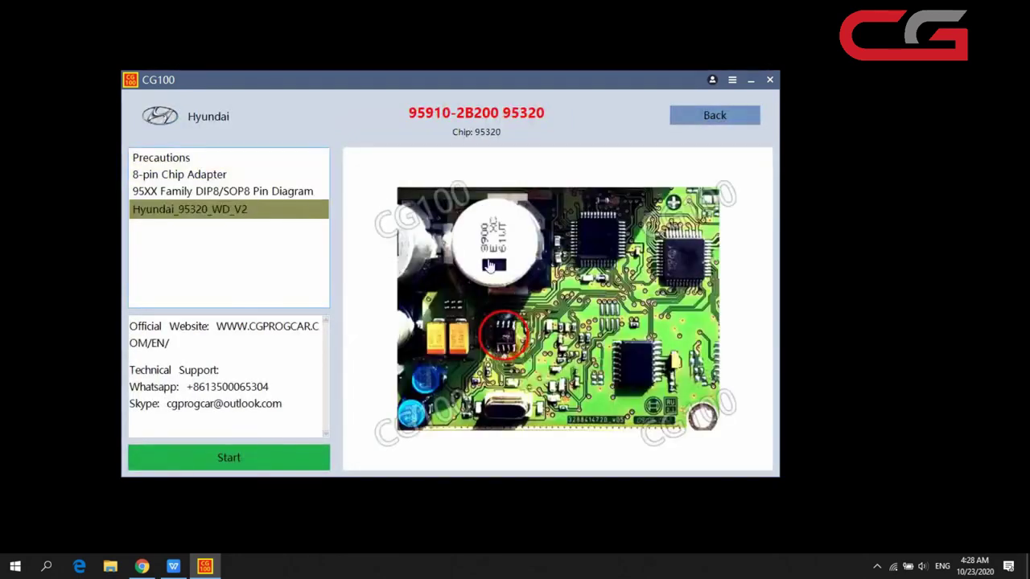
- Start the 95320 repair, acknowledge the external power warning, and go back to part selection
click(234, 472)
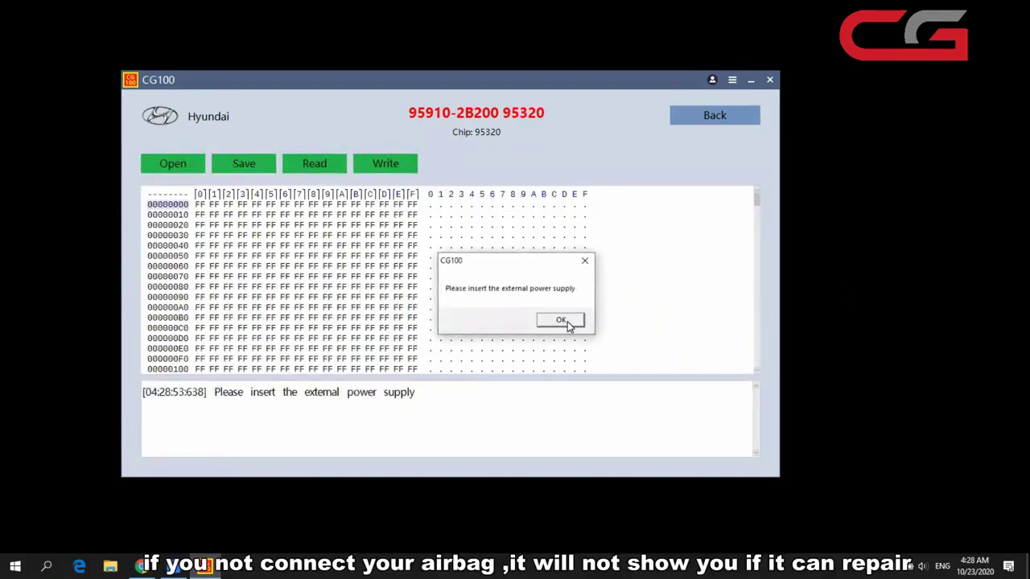
click(563, 321)
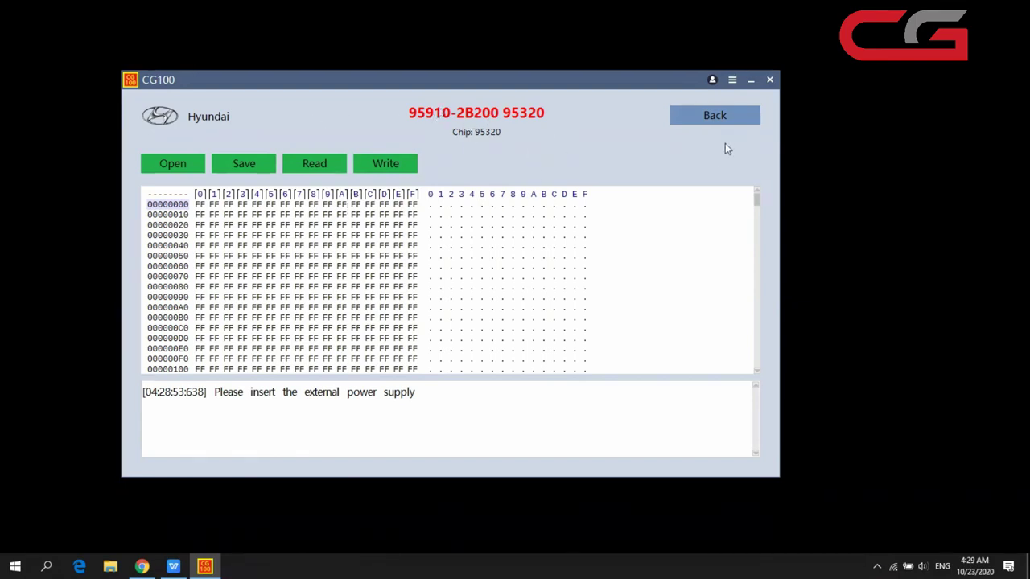
click(724, 122)
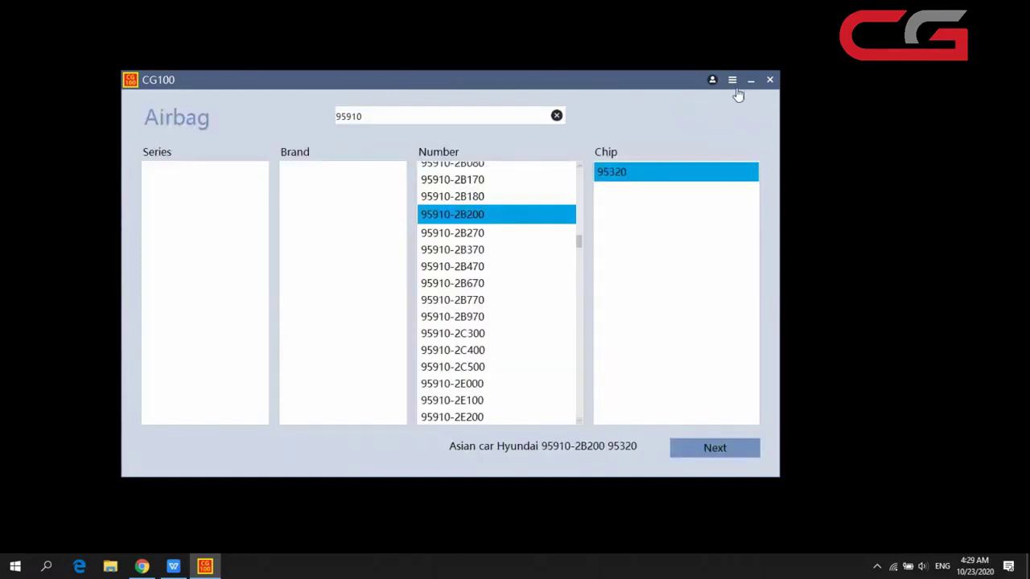
- Clear the 95910 search and return to the main menu, briefly reopening Airbag
click(557, 116)
click(692, 116)
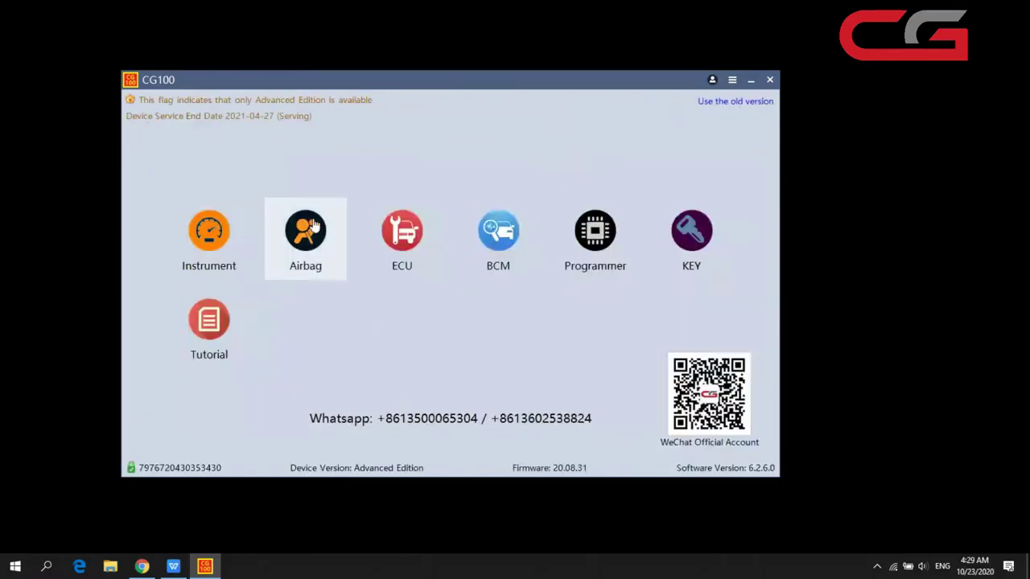
click(304, 227)
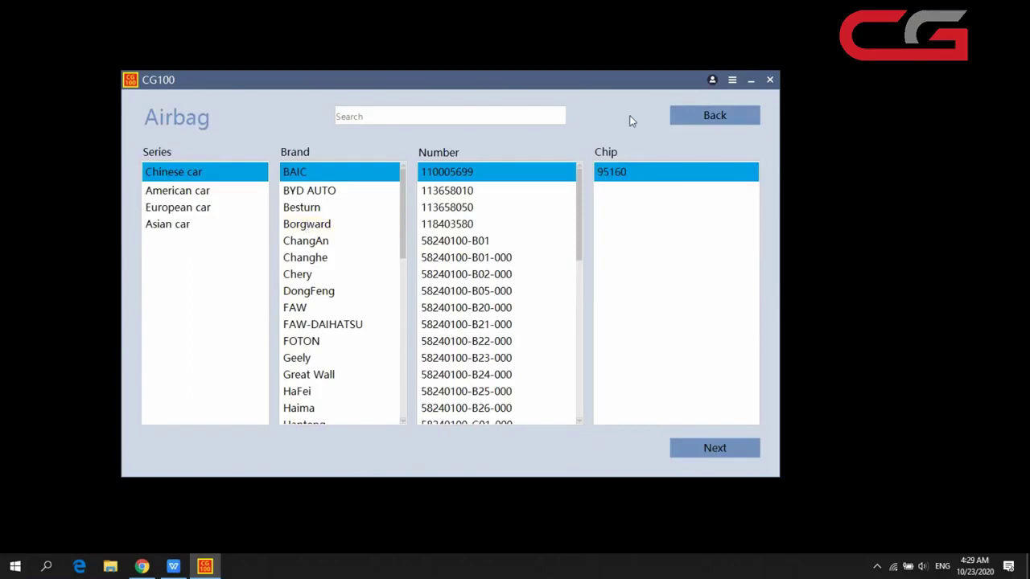
click(692, 115)
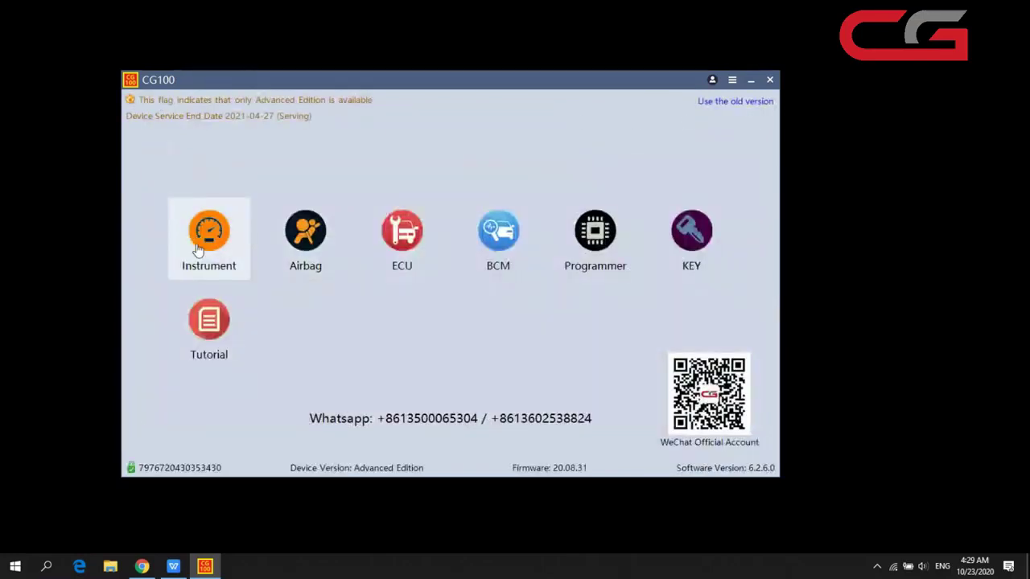
- Browse FAW airbag parts 89170-TXA00 and 5GA0-57K30, then return to the main menu
click(338, 239)
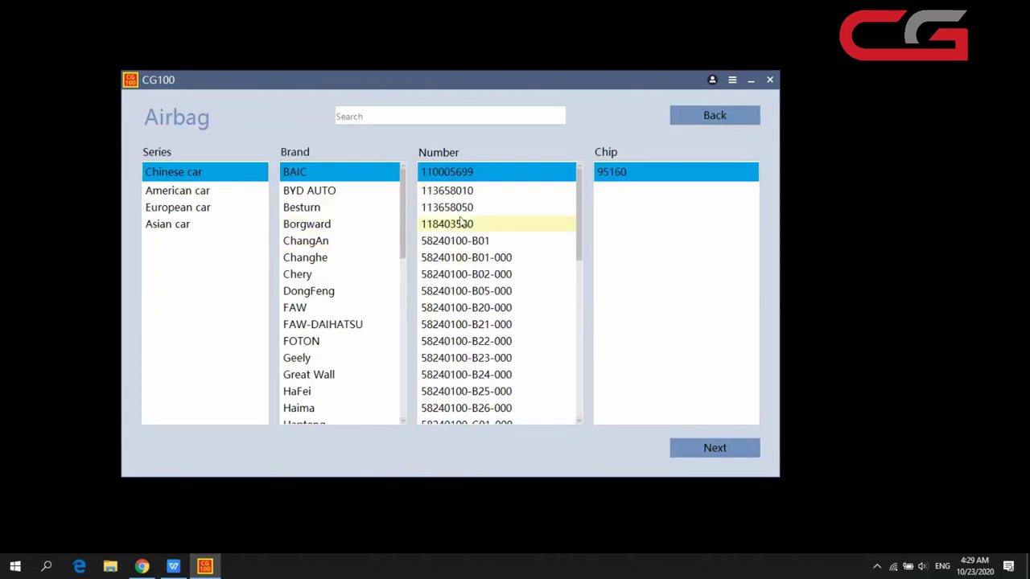
click(341, 307)
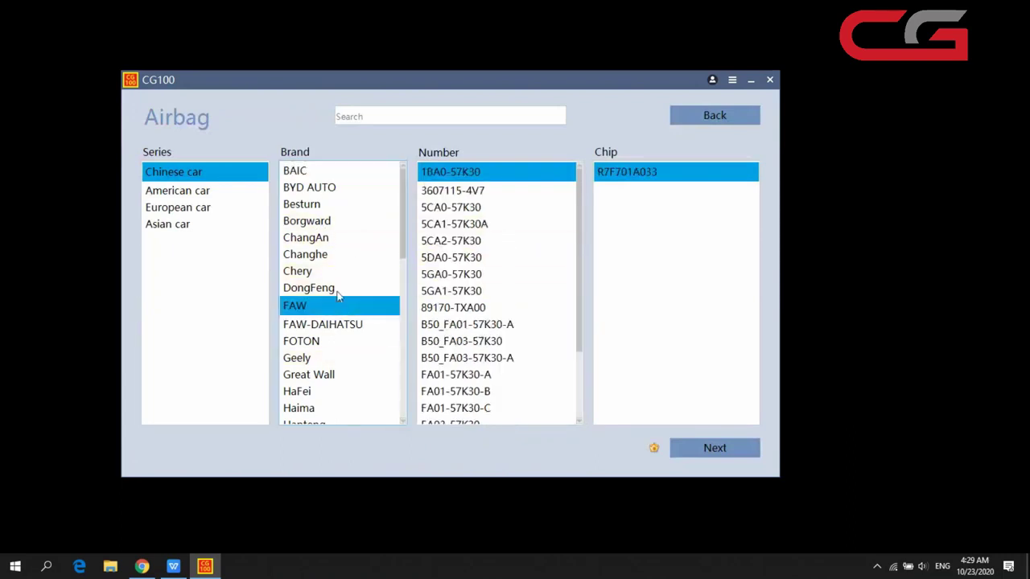
click(459, 309)
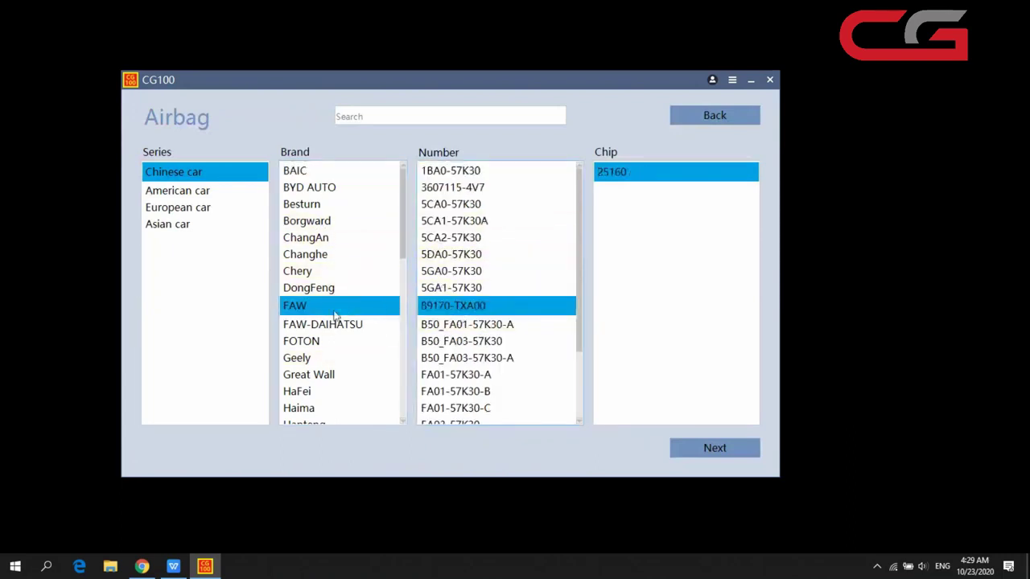
click(467, 272)
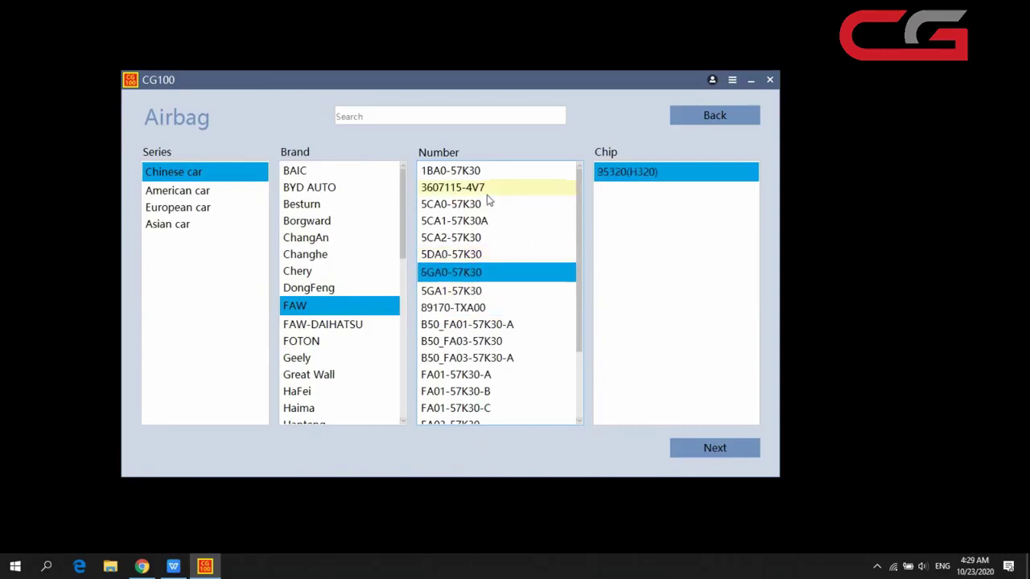
click(724, 120)
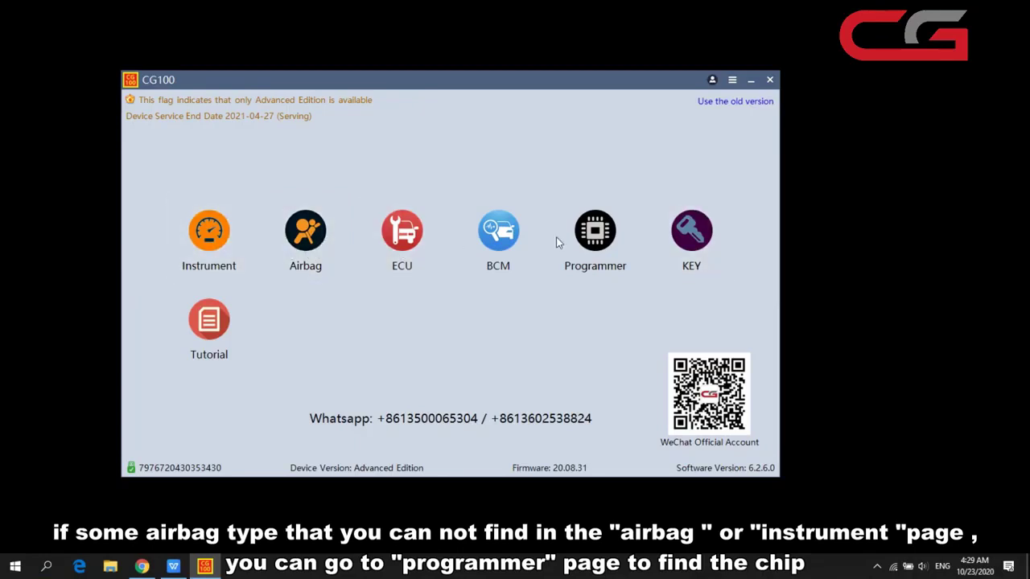
- Glance at the Programmer page, then the Besturn airbag parts, returning home each time
click(594, 246)
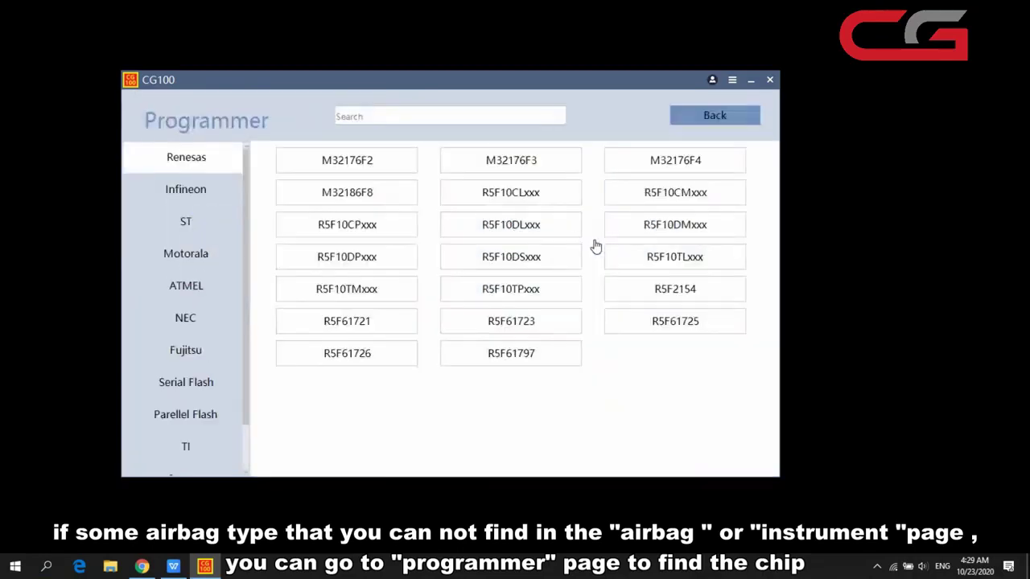
click(714, 115)
click(303, 238)
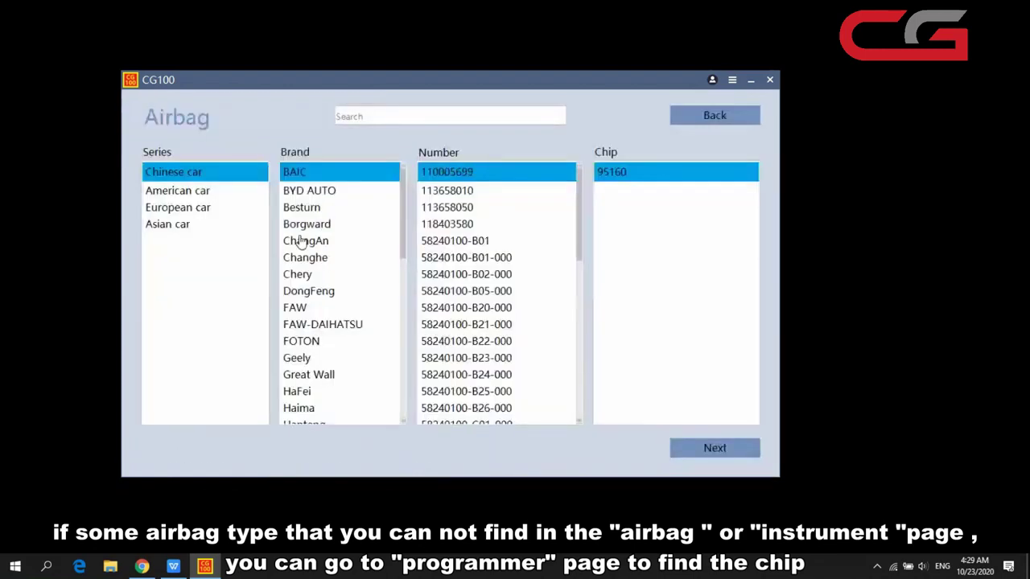
click(299, 206)
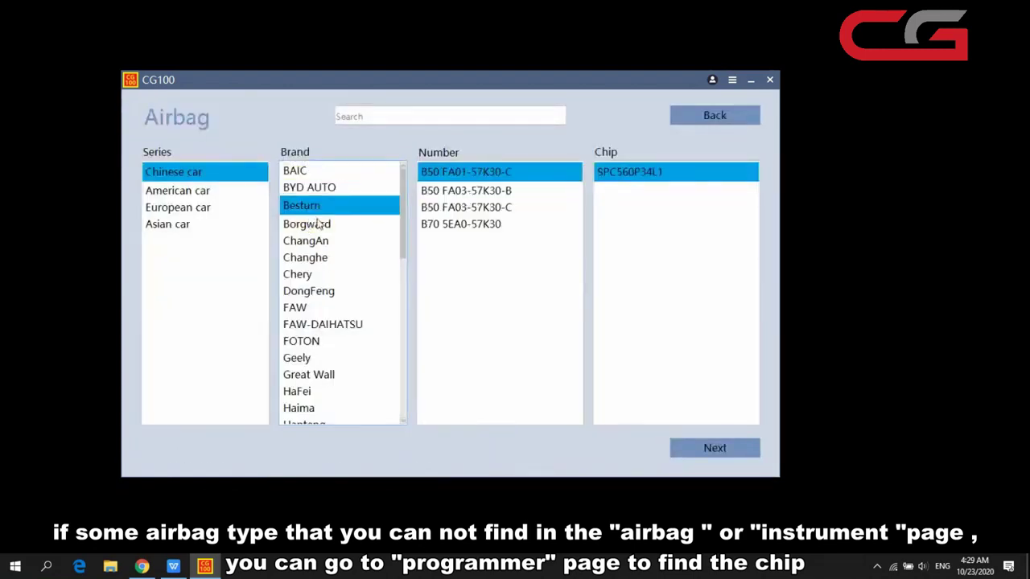
click(728, 118)
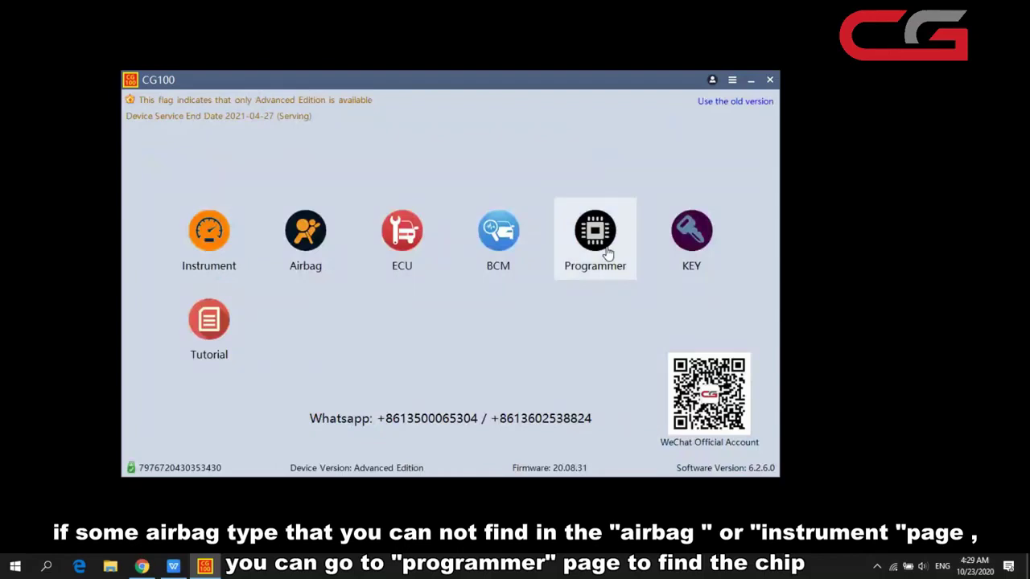
- Open Programmer, search the chip list for 95, then clear the search
click(607, 253)
click(390, 126)
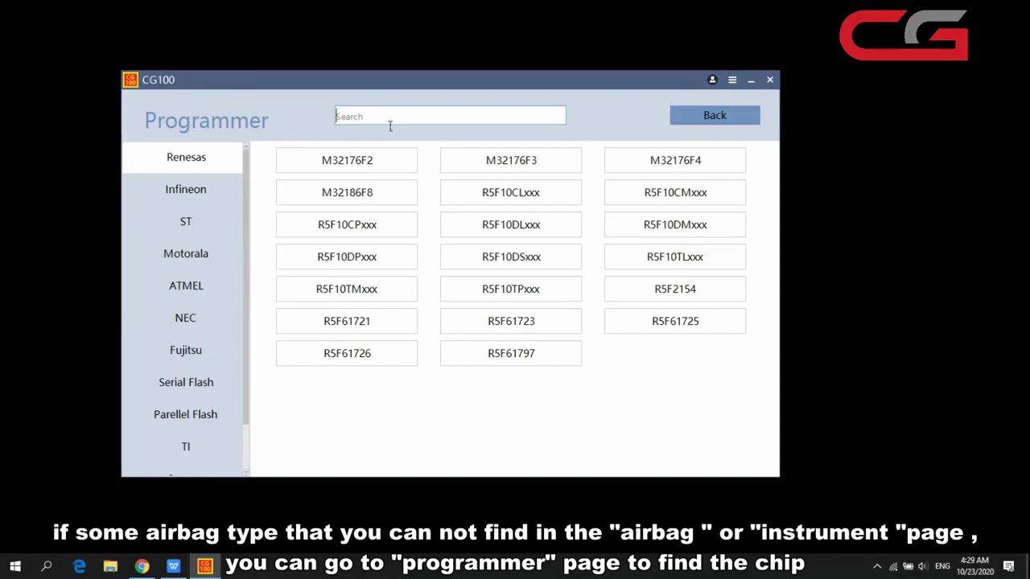
text(95)
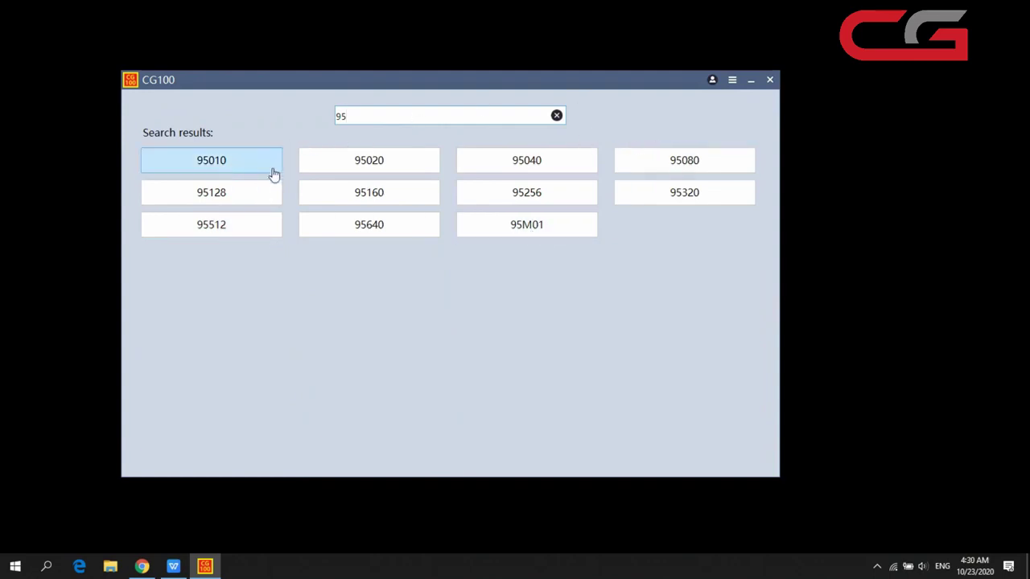
click(557, 117)
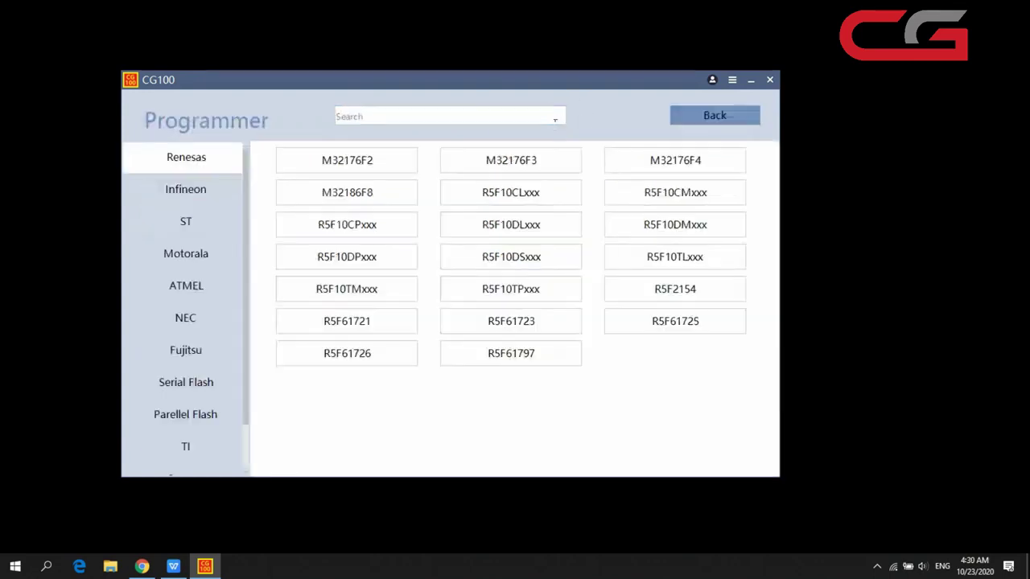
- Browse the Infineon, ST, Motorola, ATMEL, NEC and Fujitsu programmer chip lists
click(199, 202)
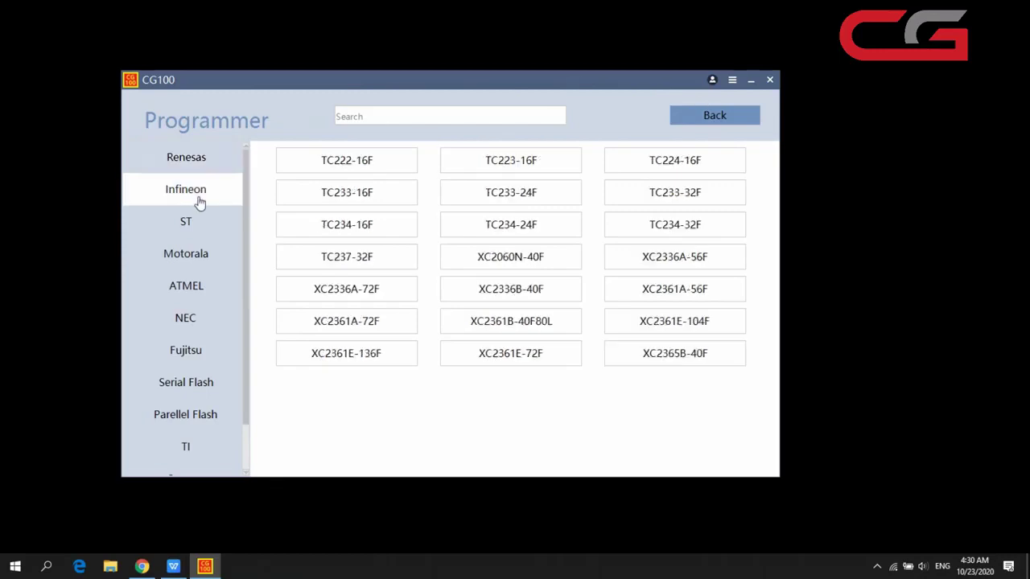
click(200, 232)
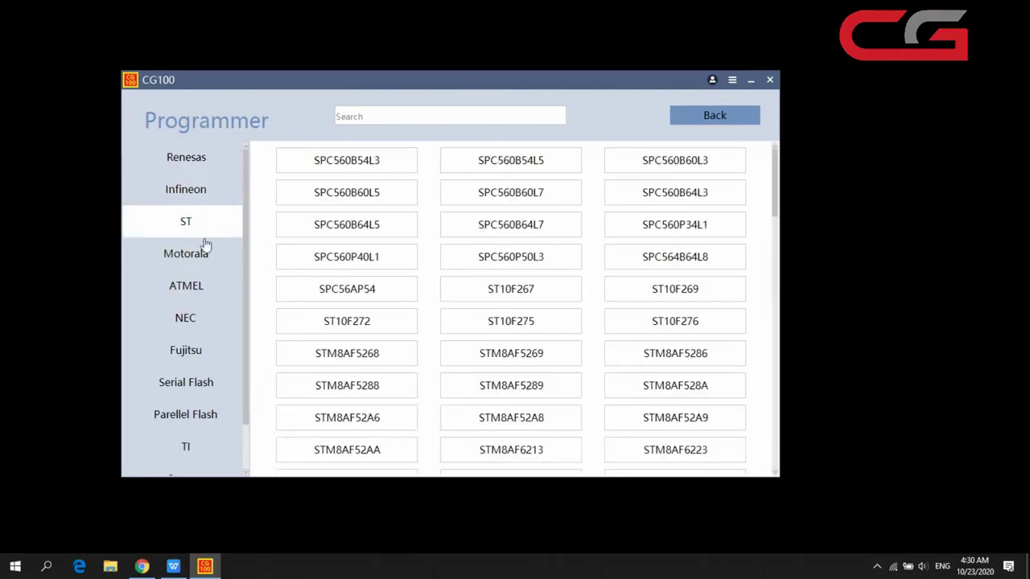
scroll(465, 269, down, 15)
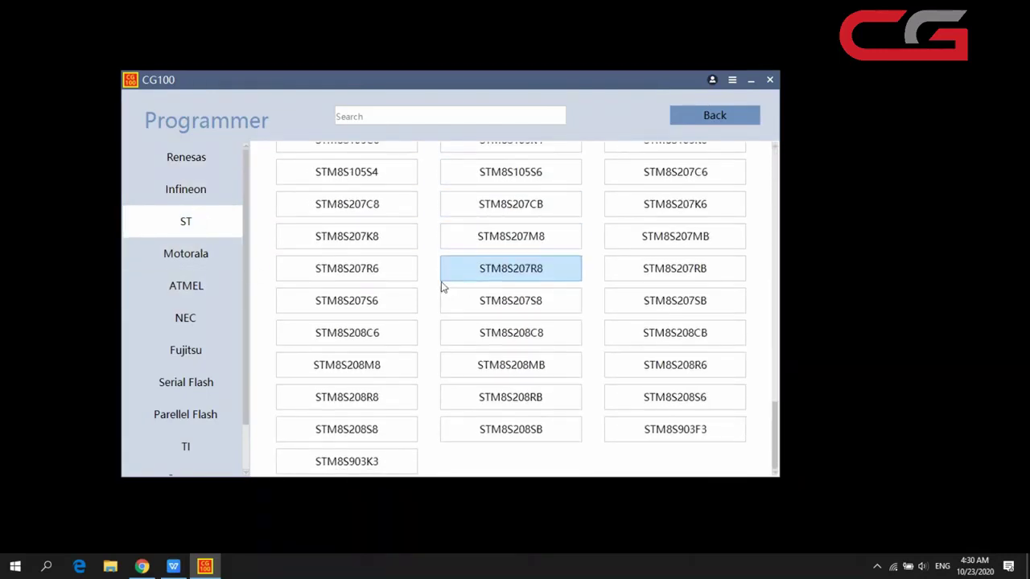
click(200, 255)
scroll(511, 274, down, 5)
scroll(512, 286, down, 2)
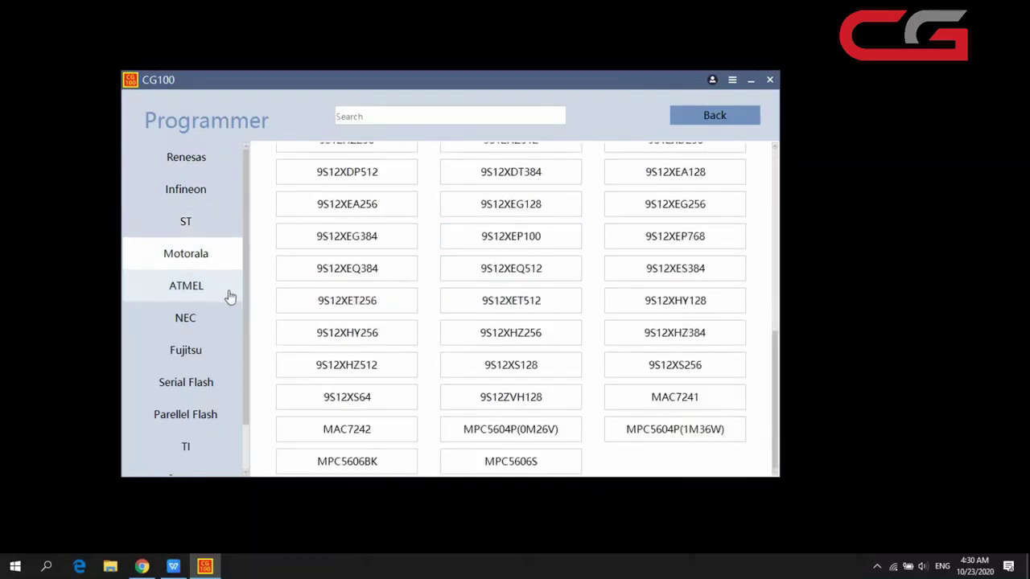
click(211, 291)
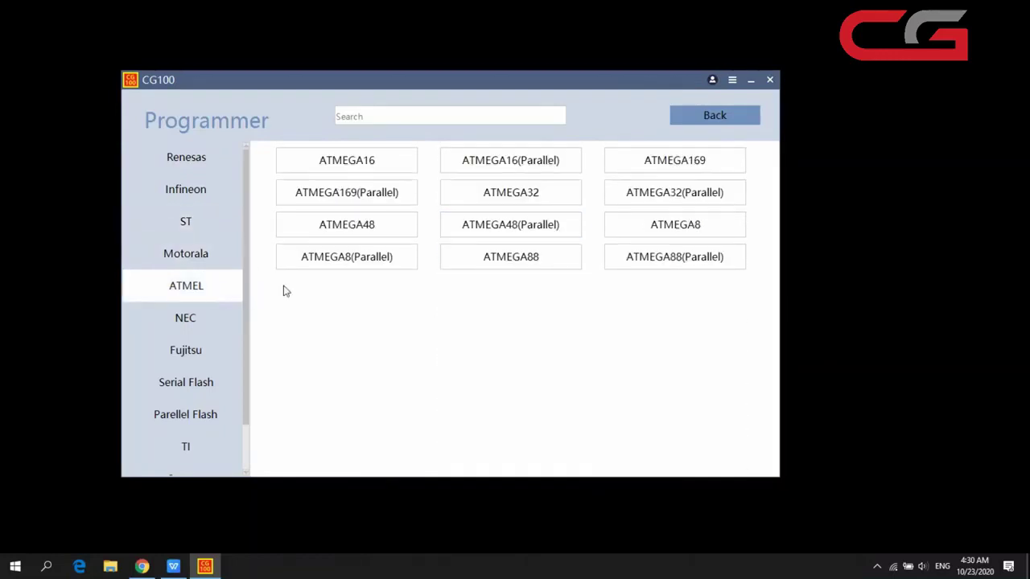
click(191, 329)
click(200, 357)
click(204, 382)
click(194, 351)
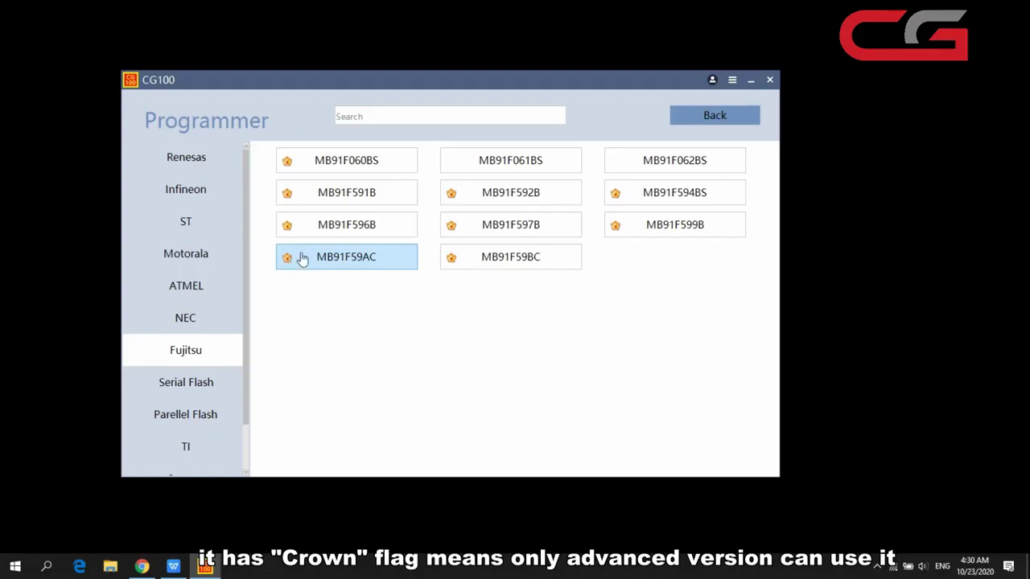
- Browse the Serial Flash, Parallel Flash, TI, Cypress and 35080 Series chips, ending on Renesas
click(198, 401)
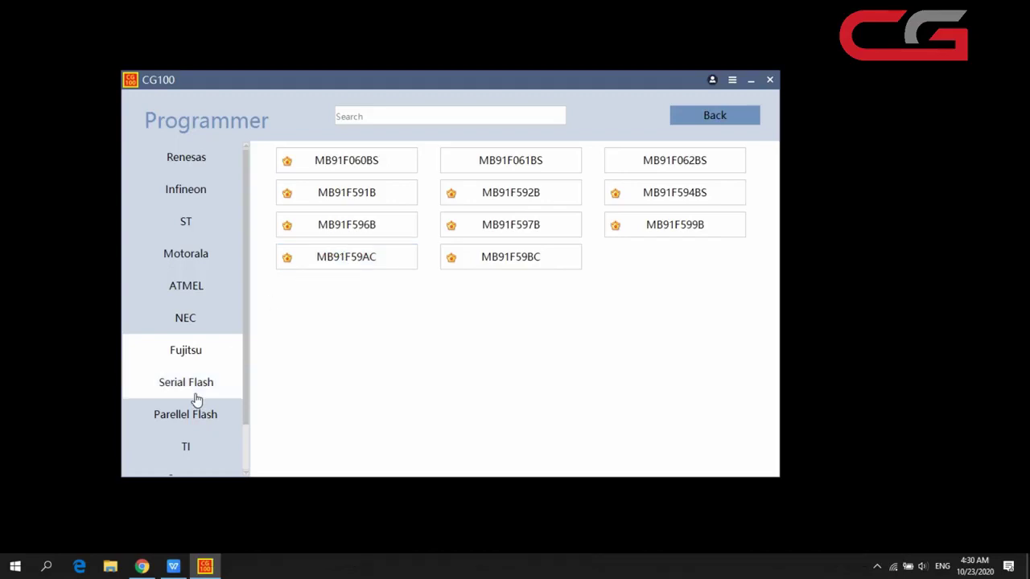
scroll(418, 302, down, 3)
scroll(417, 310, down, 3)
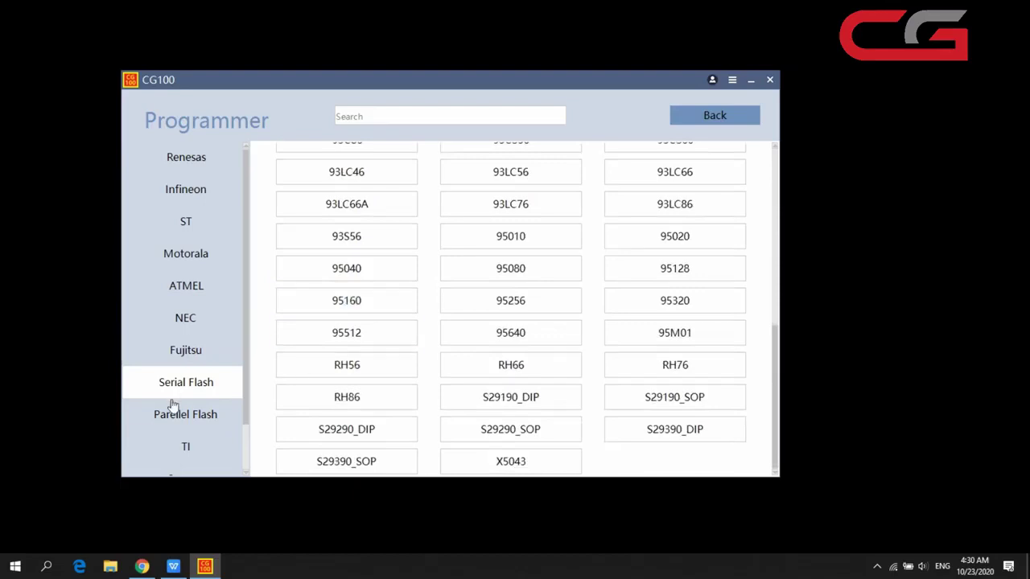
click(200, 408)
click(201, 444)
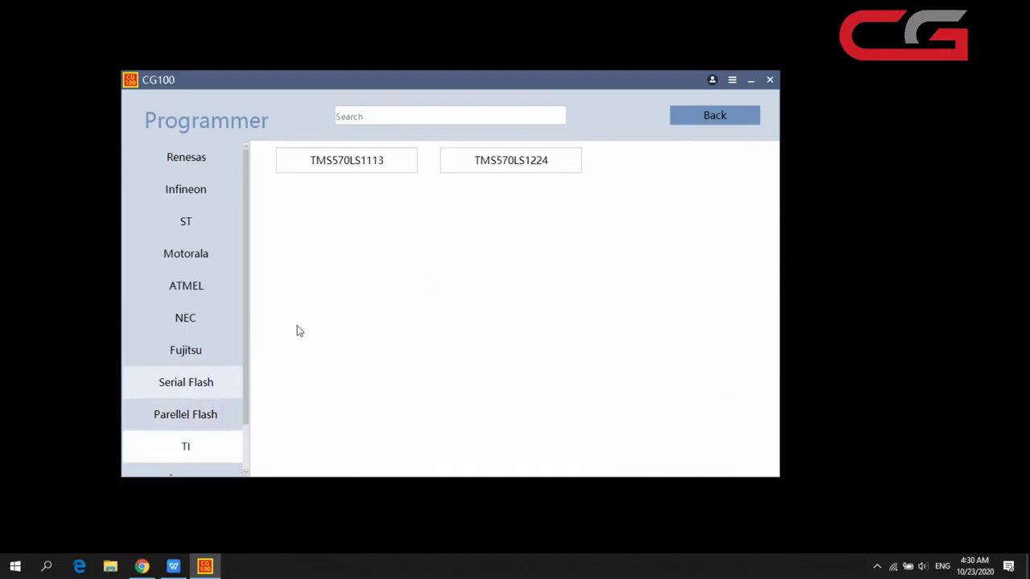
scroll(193, 402, down, 2)
click(212, 421)
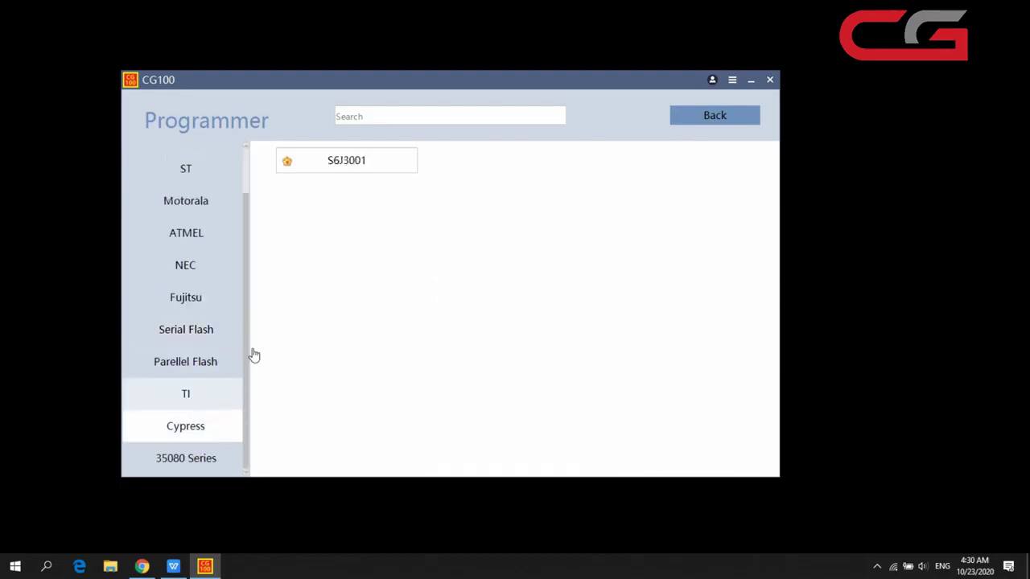
click(204, 455)
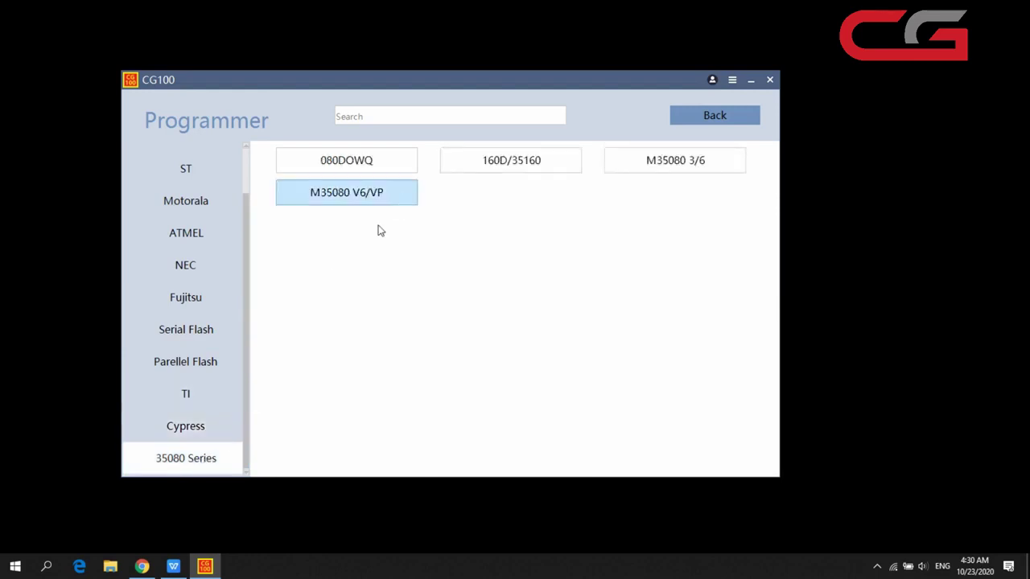
scroll(177, 179, up, 2)
click(211, 152)
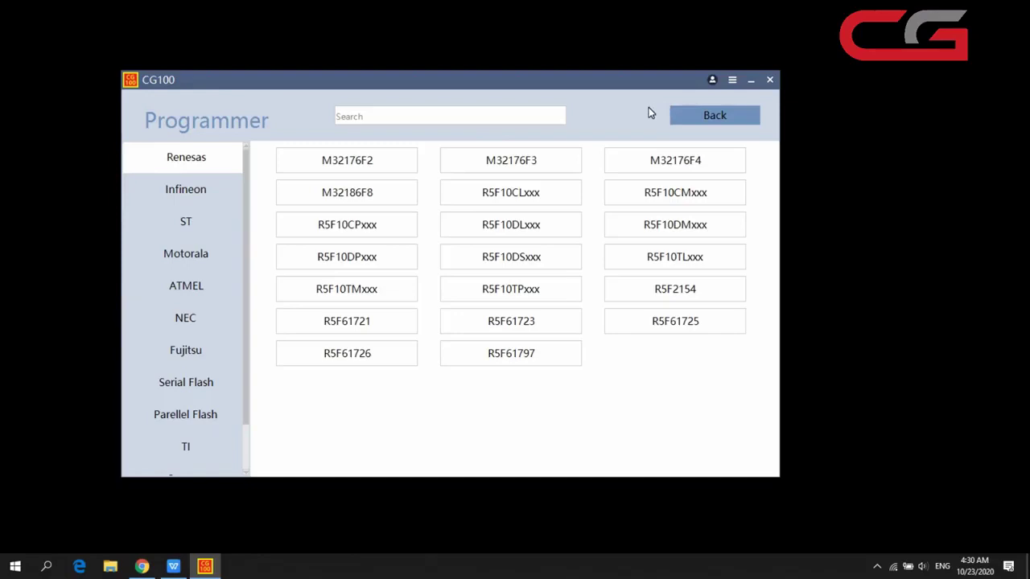
click(322, 162)
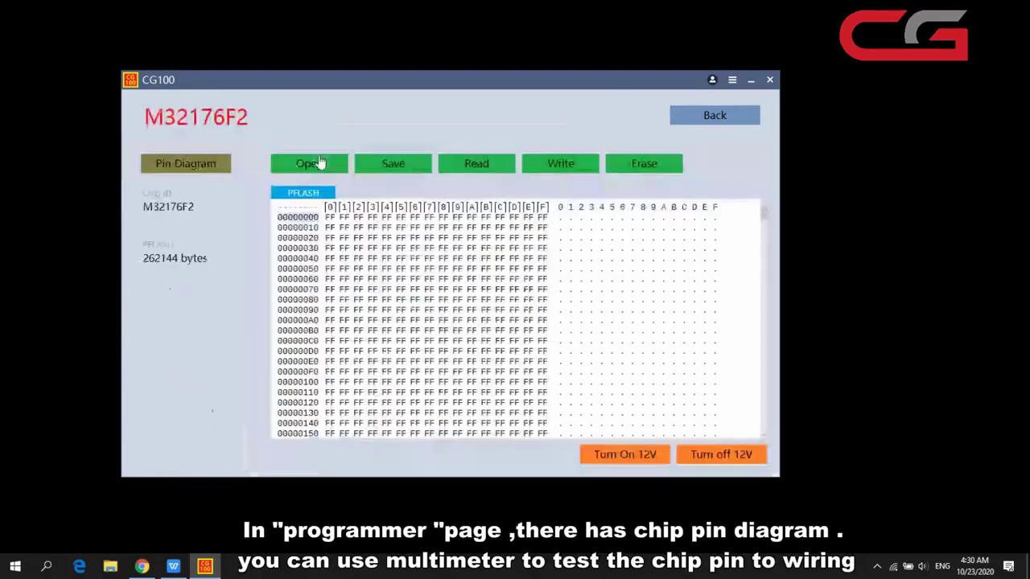
click(193, 164)
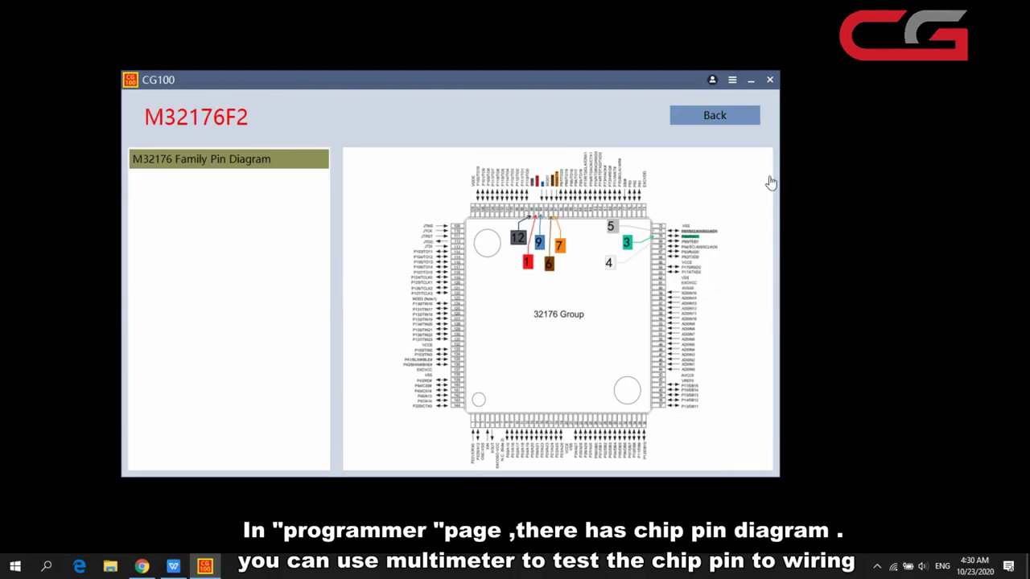
click(731, 115)
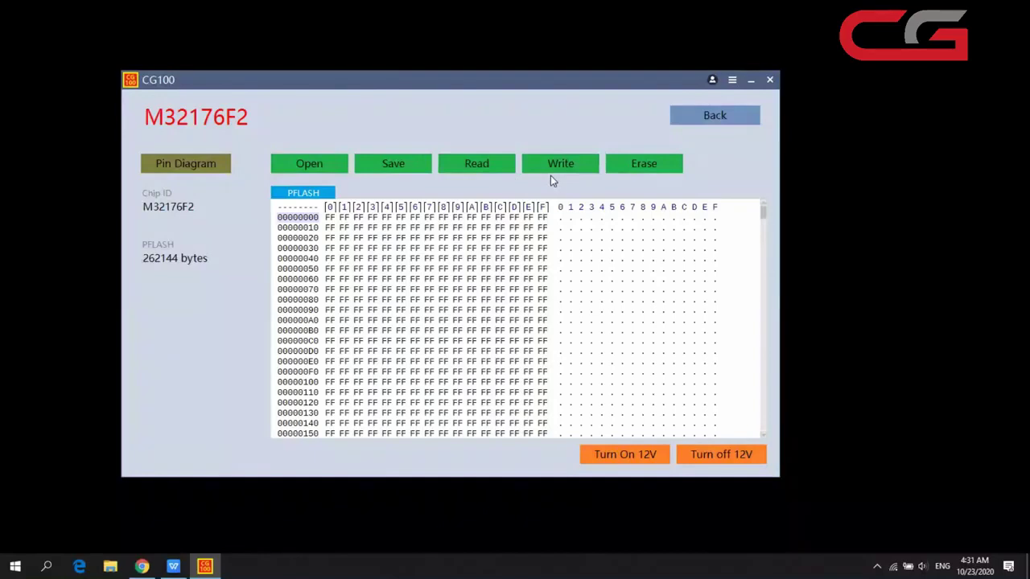
click(726, 120)
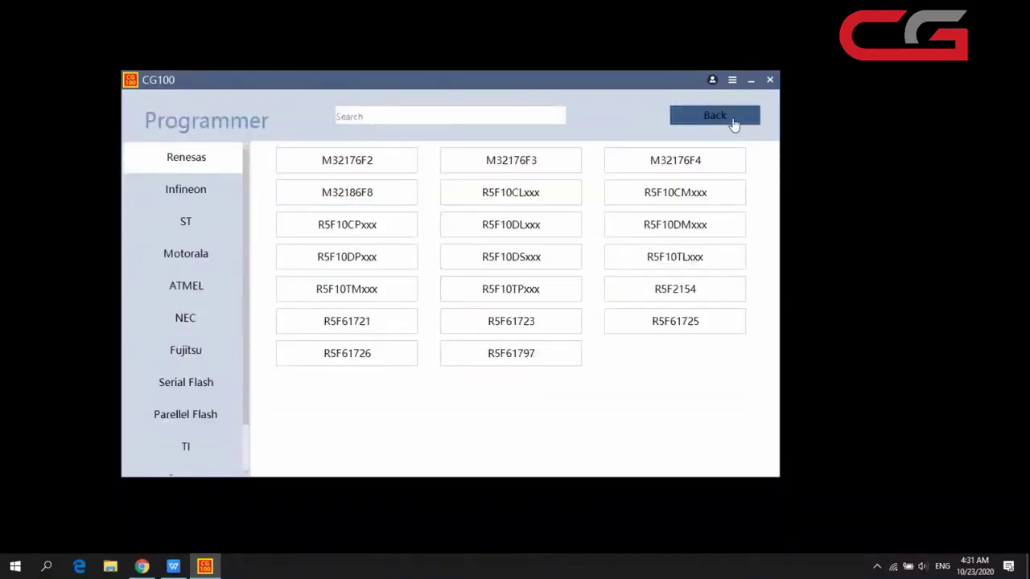
- Open the ECU section's BMW 320 (3 or 5series) TC1796 page
click(733, 120)
click(412, 230)
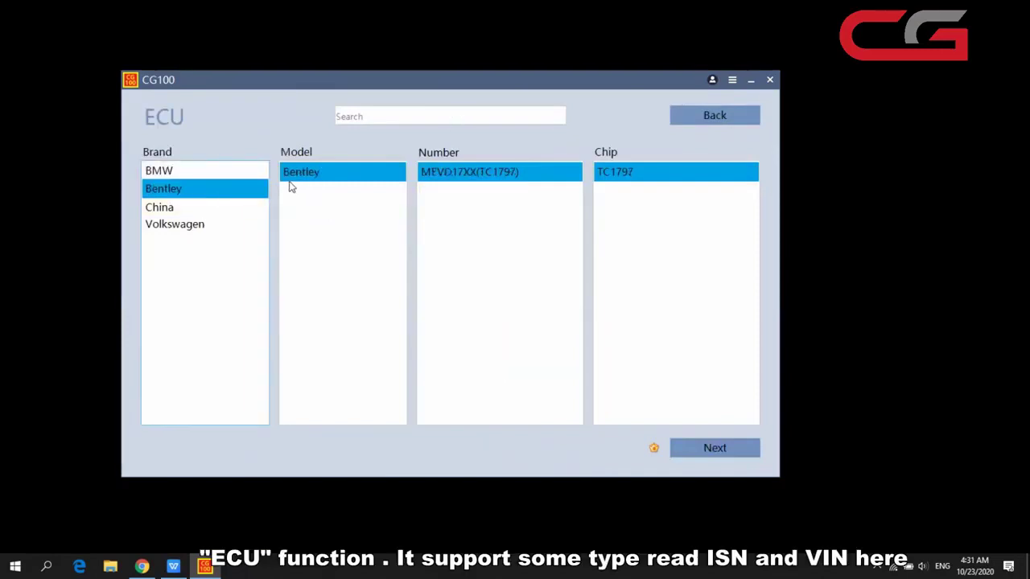
click(181, 172)
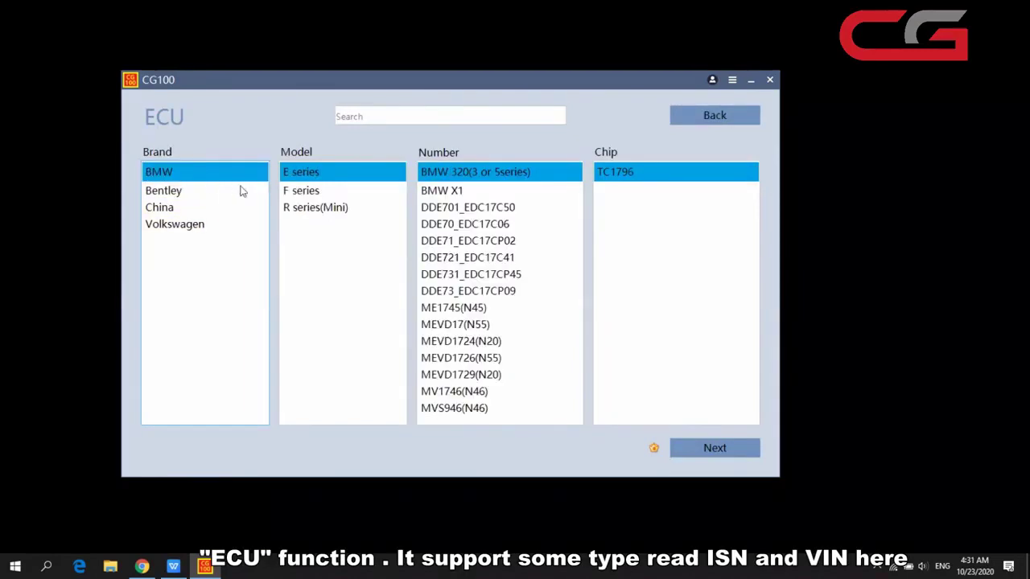
click(709, 453)
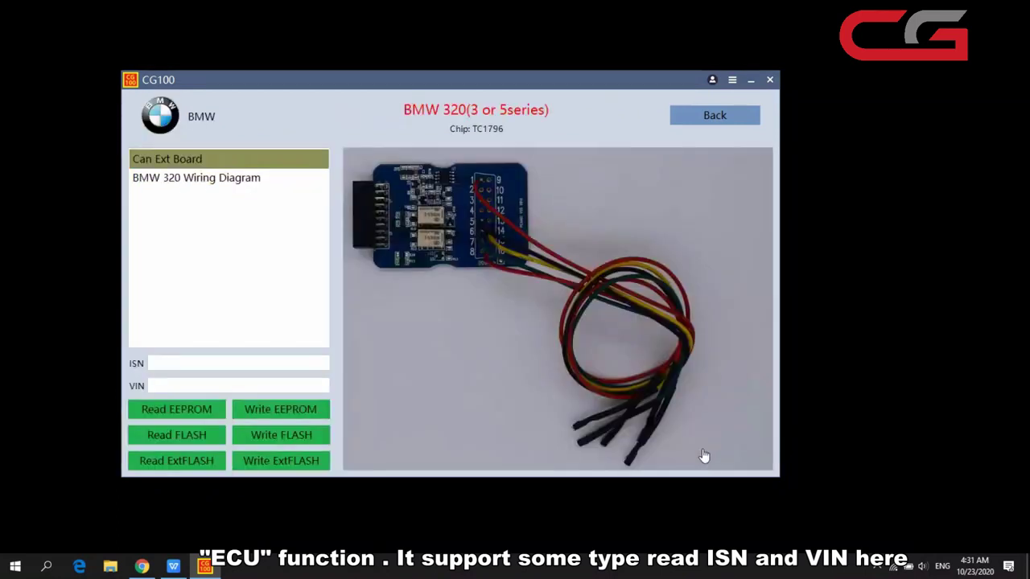
- View the BMW 320 Wiring Diagram and Can Ext Board photo, then return to the main menu
click(219, 179)
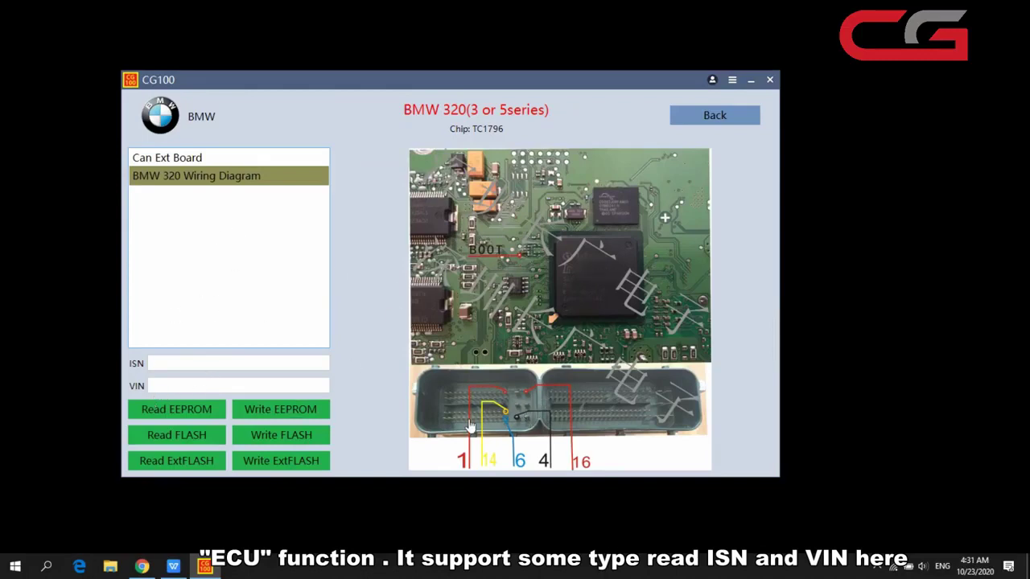
click(152, 160)
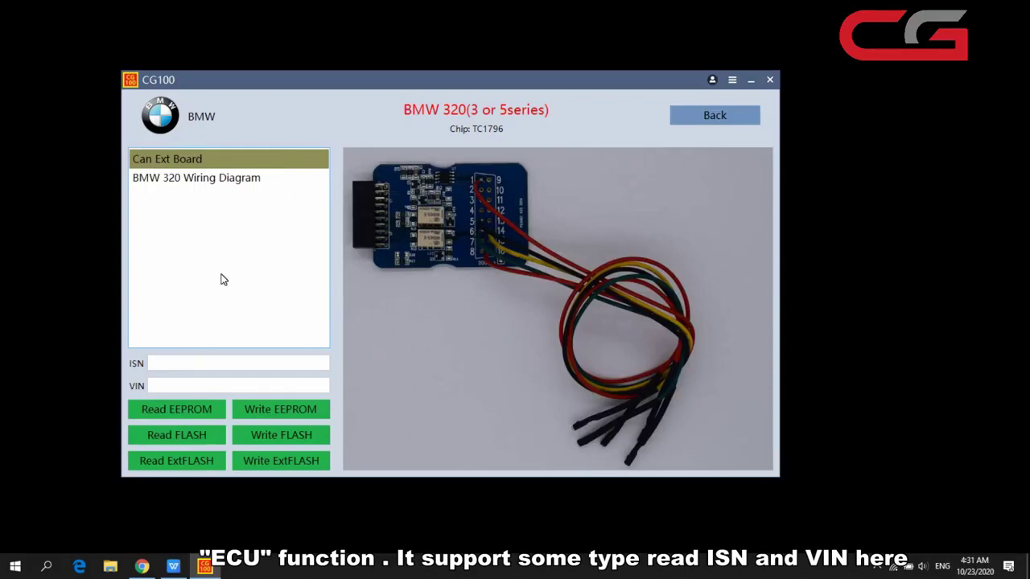
click(715, 119)
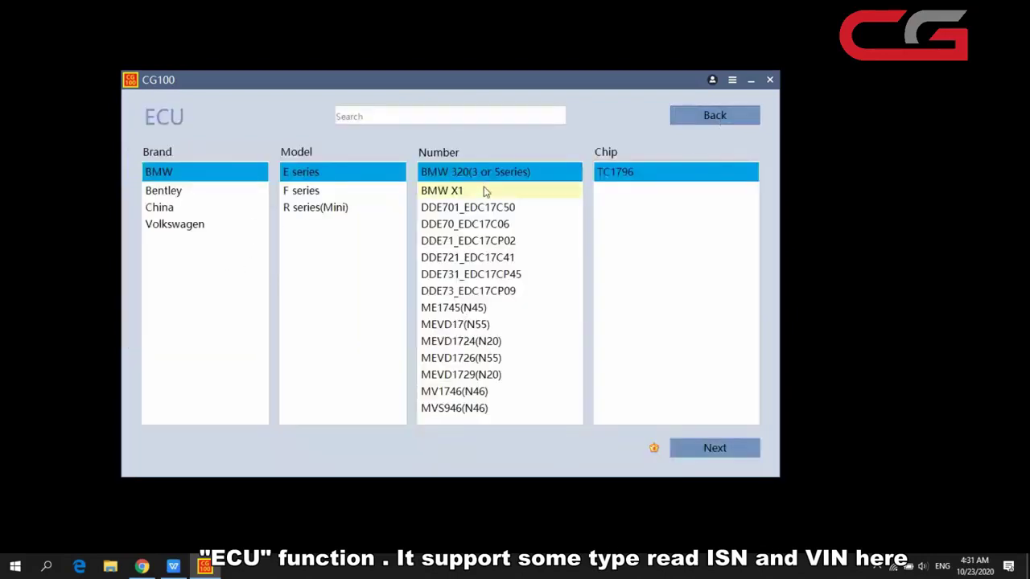
click(718, 122)
- In BCM, view BMW's FRM-Foot Space and FRM-Foot Space(free code) modules
click(467, 234)
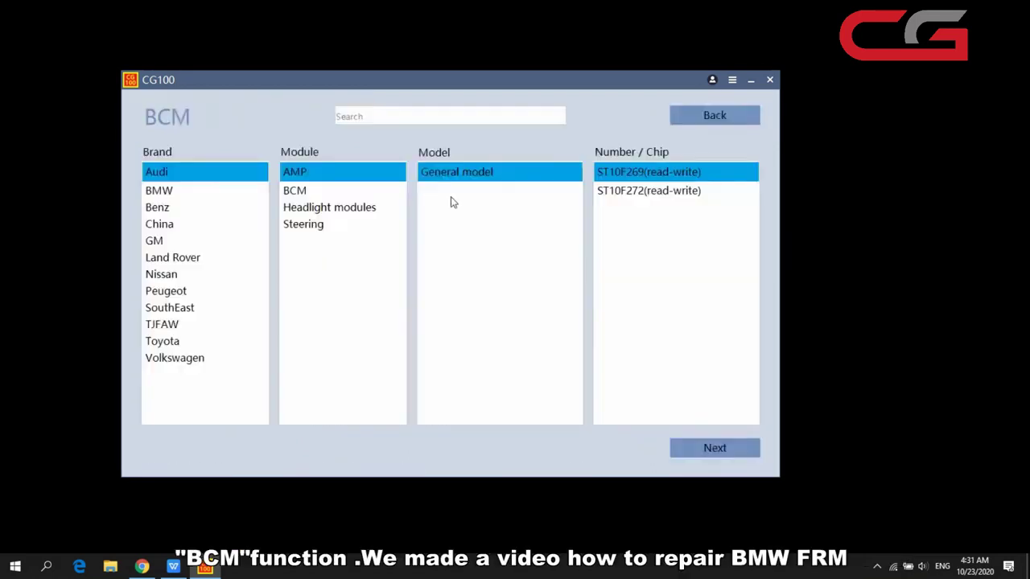
click(166, 193)
click(323, 197)
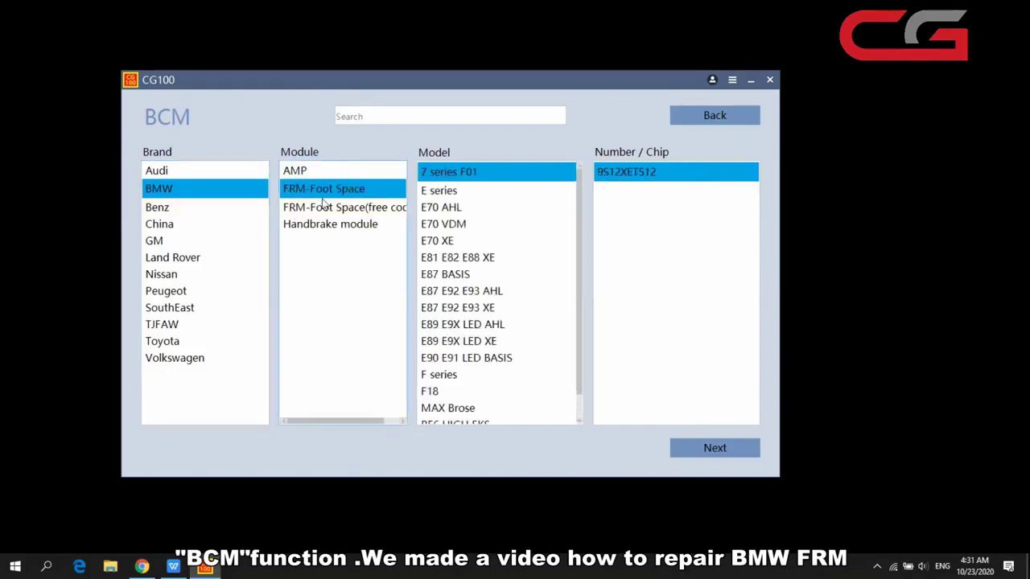
click(348, 206)
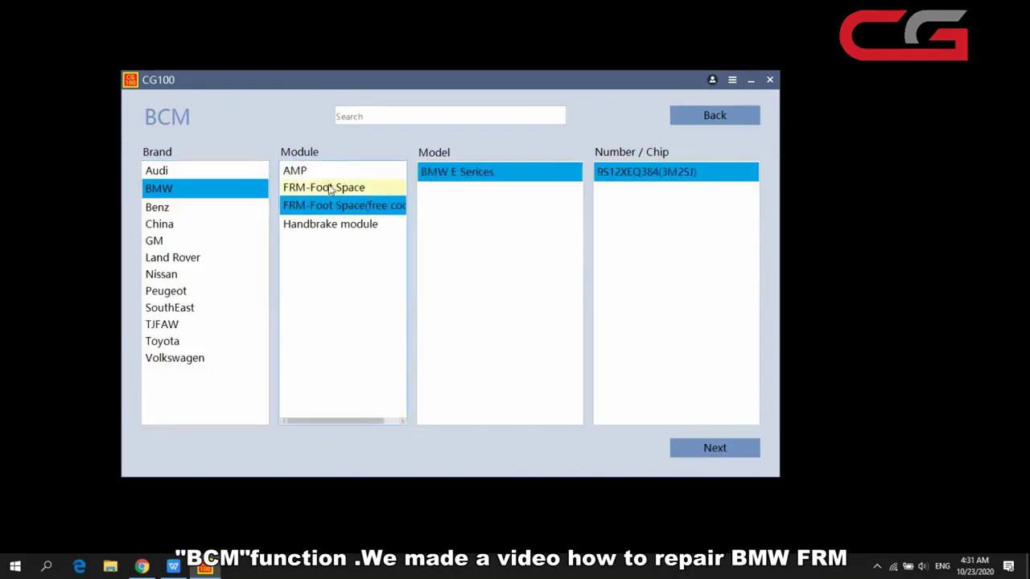
click(330, 189)
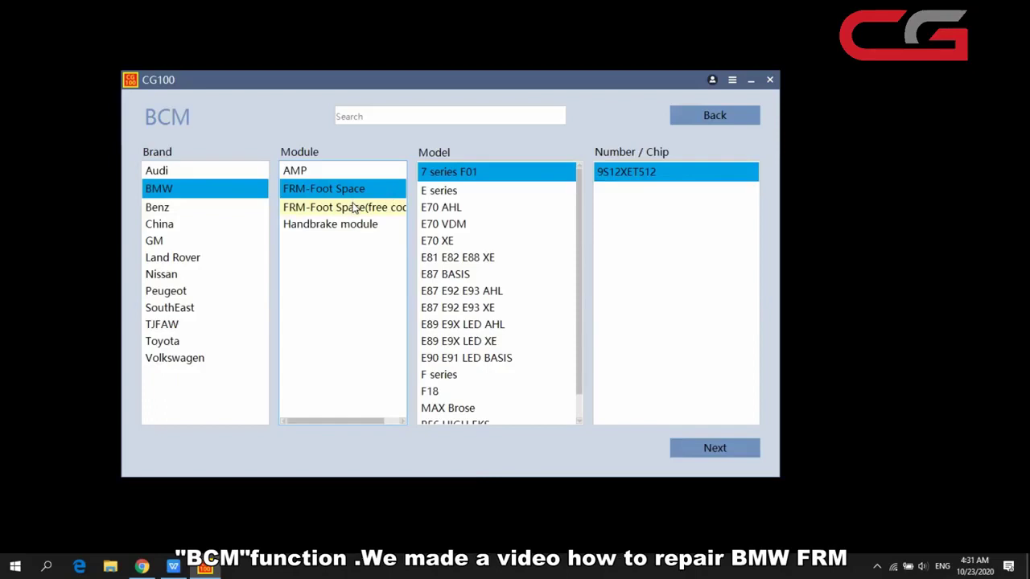
click(354, 208)
- Check Benz, then Nissan's X-TRAIL MPC5606BK(read-write) chip, then move on to the KEY section
click(209, 201)
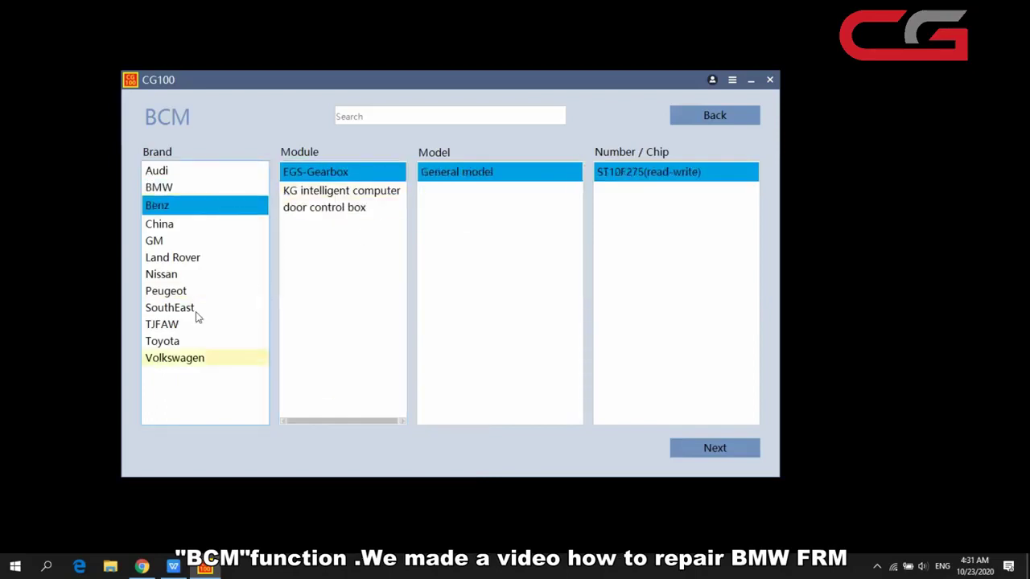
click(205, 272)
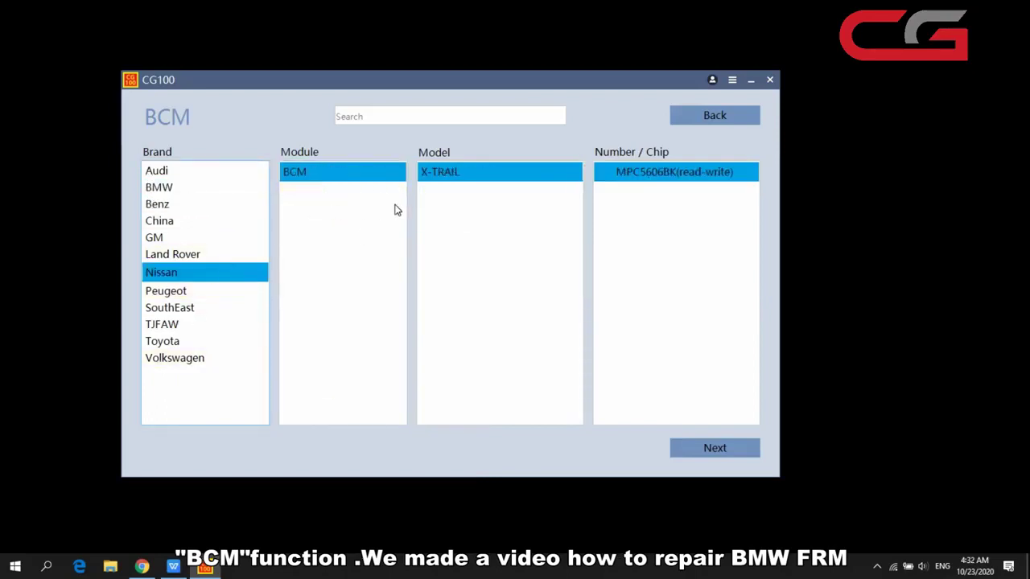
click(209, 229)
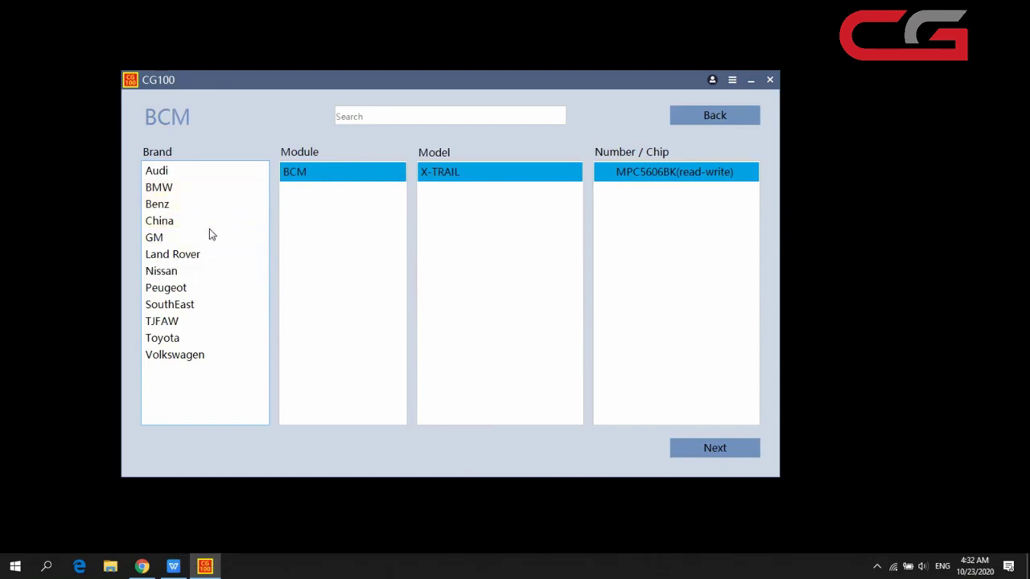
click(727, 116)
click(672, 251)
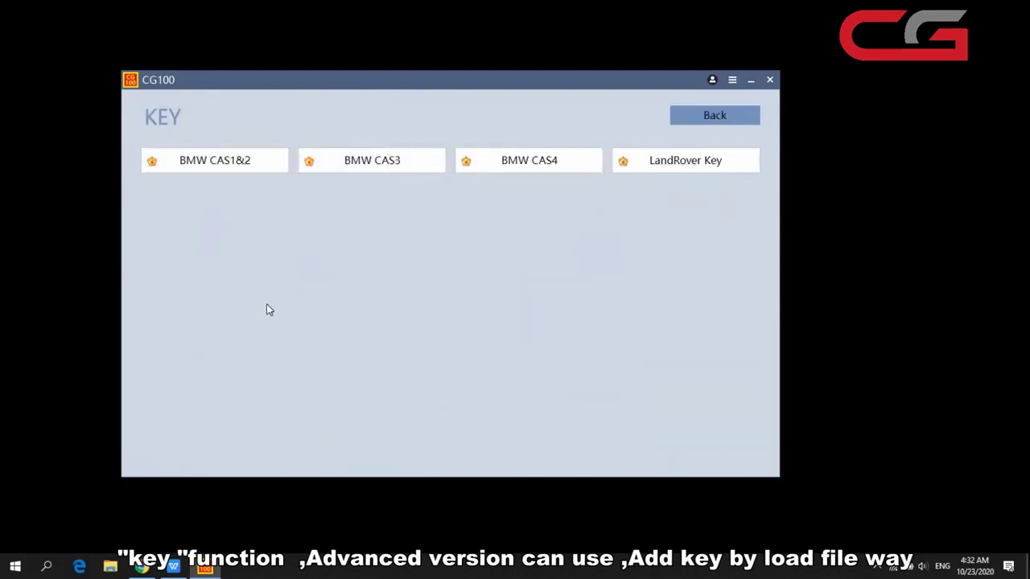
- View the BMW CAS1&2 key page with its ten key positions, then return to the main menu
click(238, 161)
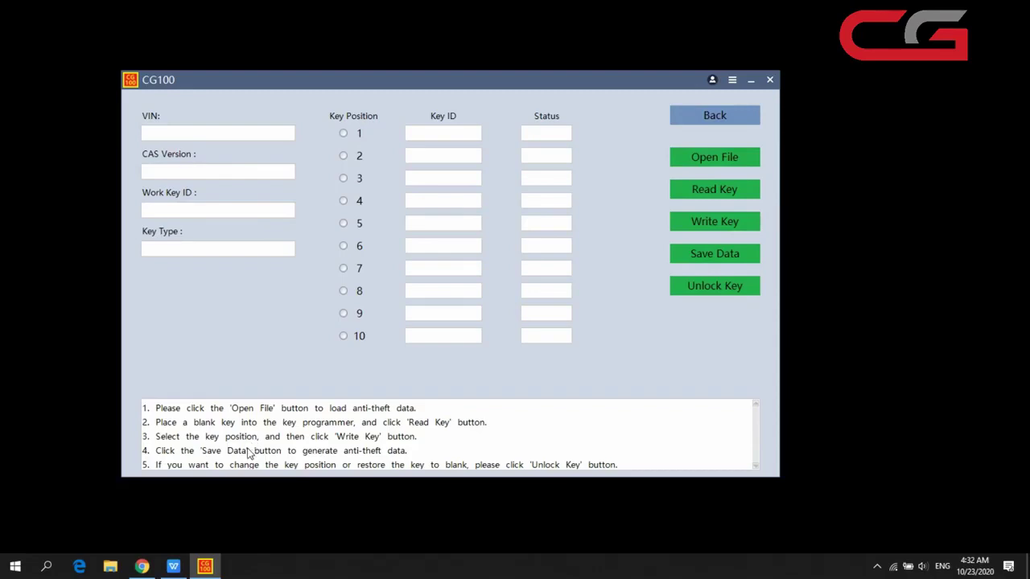
click(684, 122)
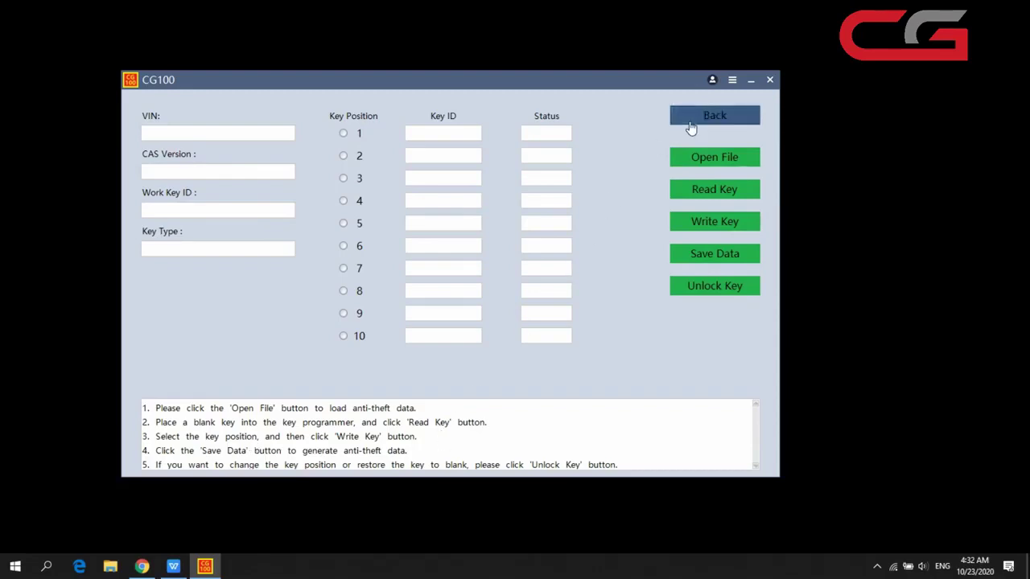
click(697, 123)
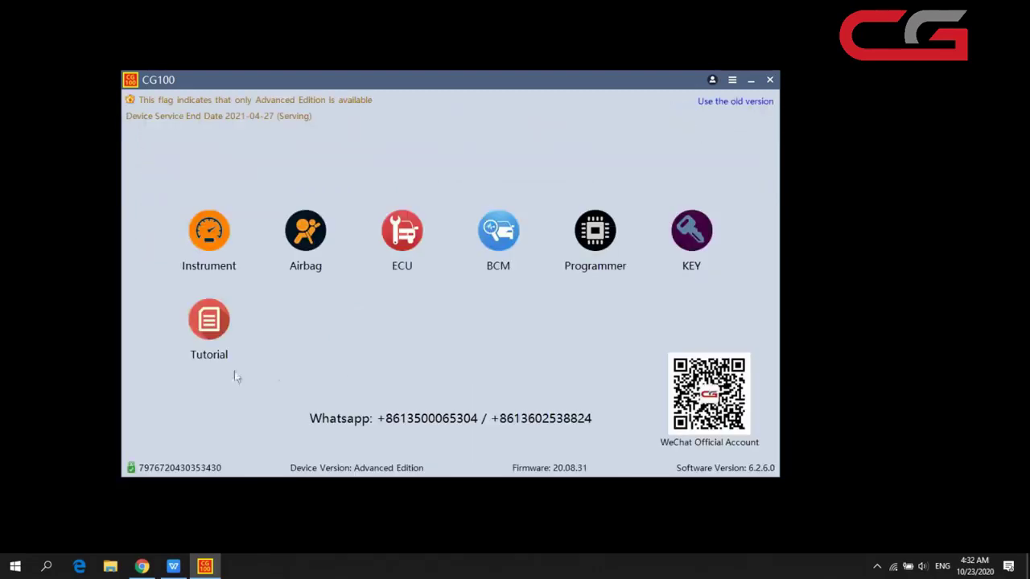
click(225, 344)
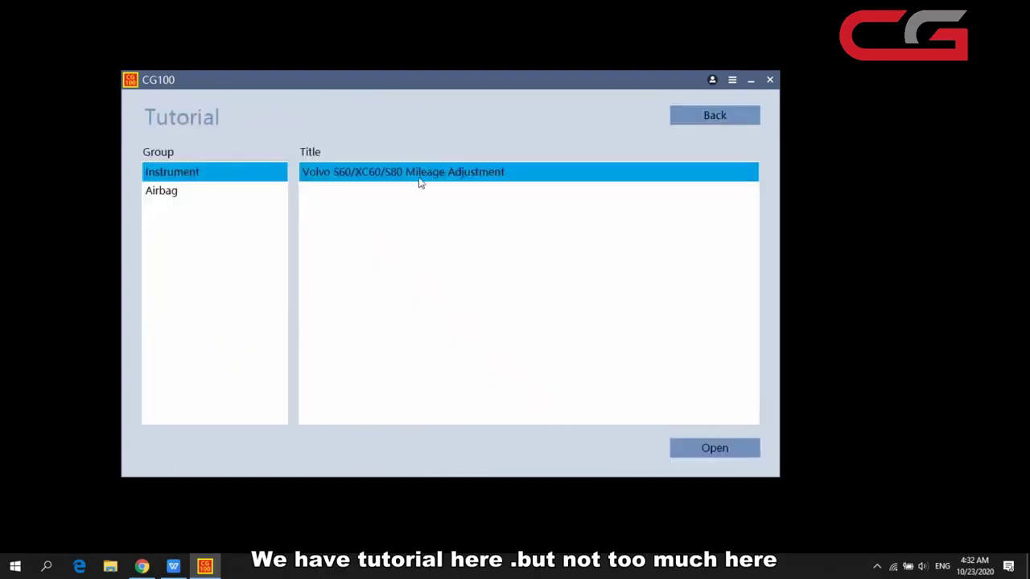
click(194, 191)
click(338, 191)
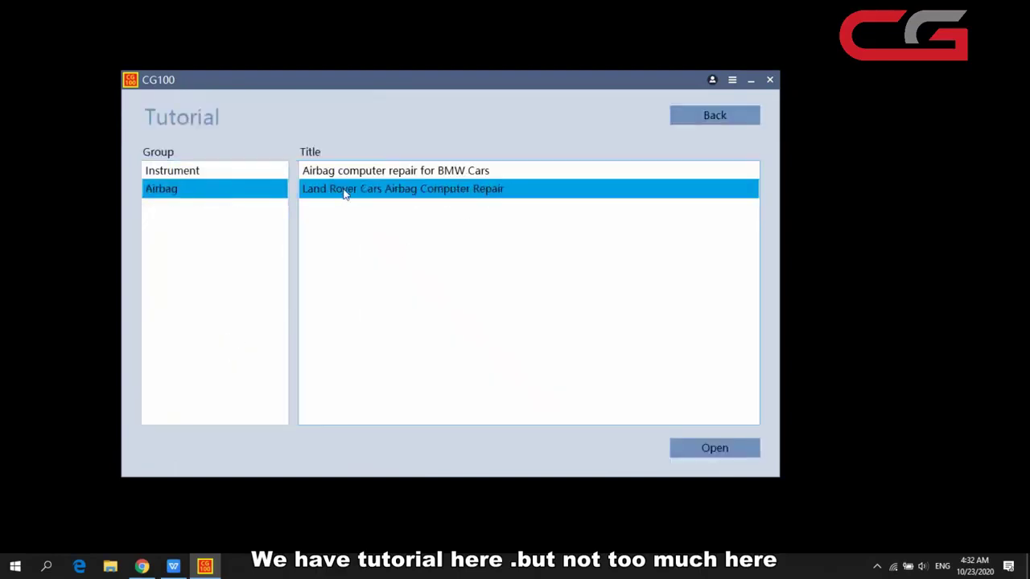
click(201, 171)
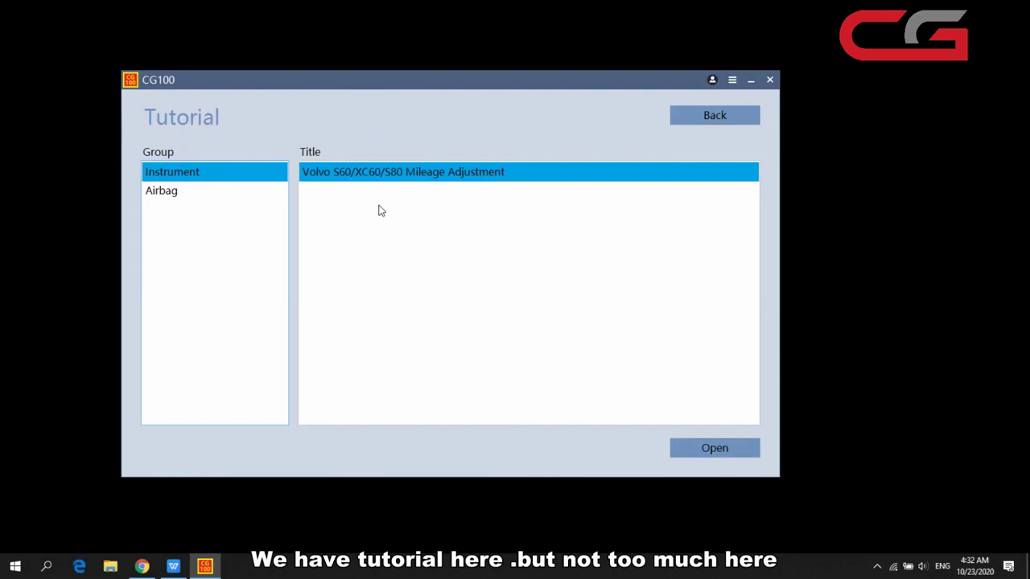
click(749, 125)
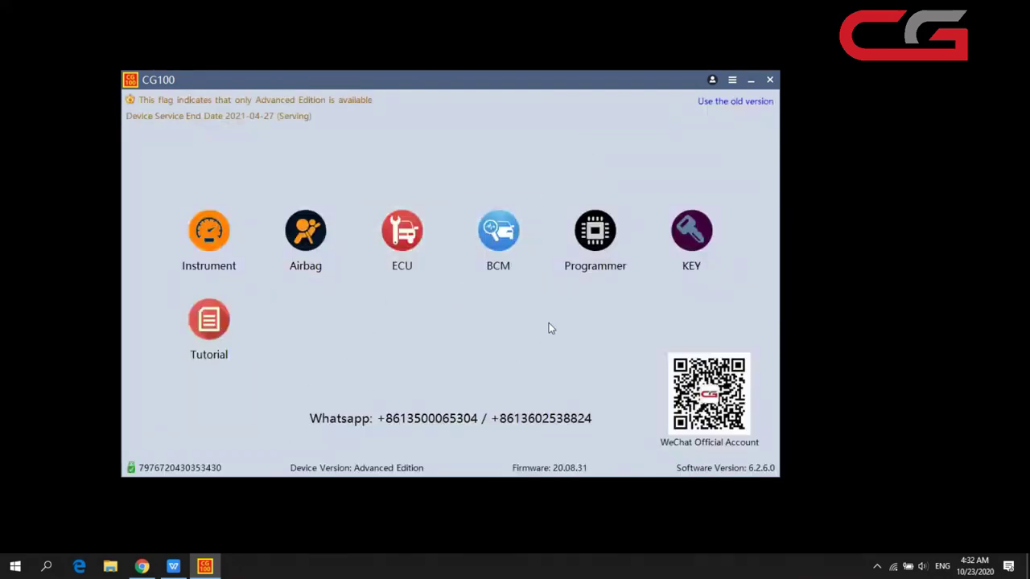
click(173, 566)
- Jump via the TOC to 3.3 Airbag repair and the standard-versus-advanced differences section
click(101, 353)
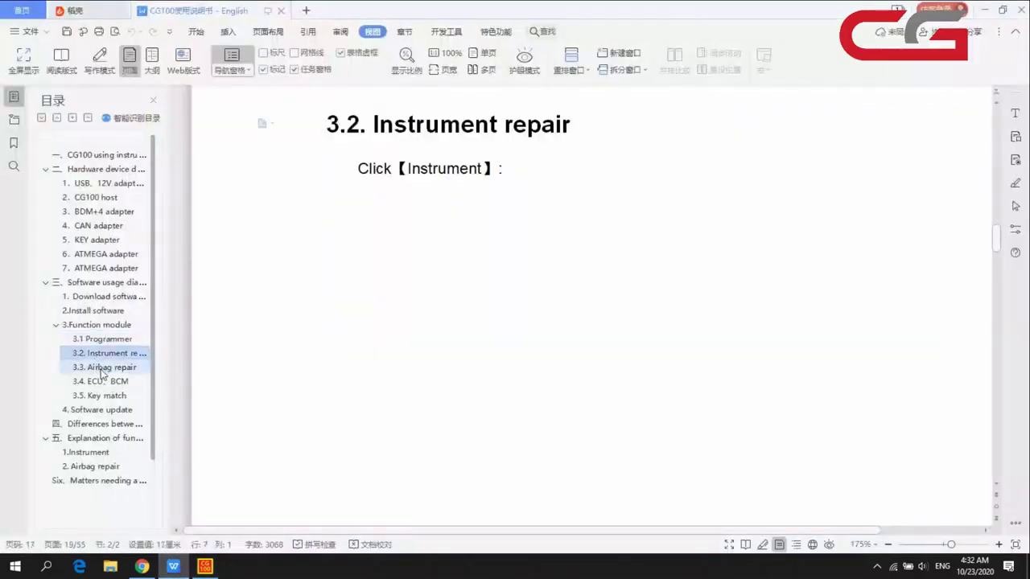
click(103, 369)
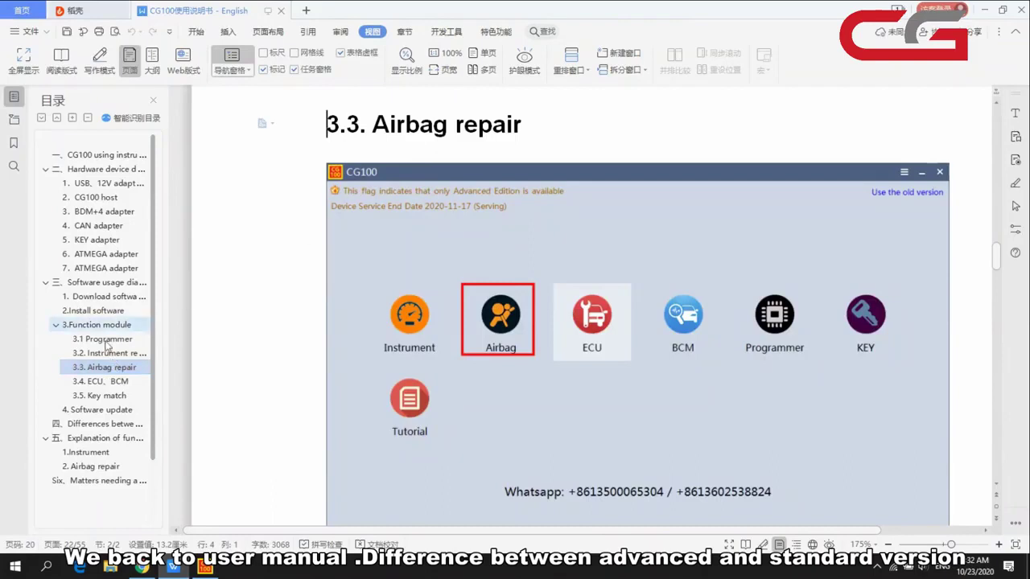
click(103, 424)
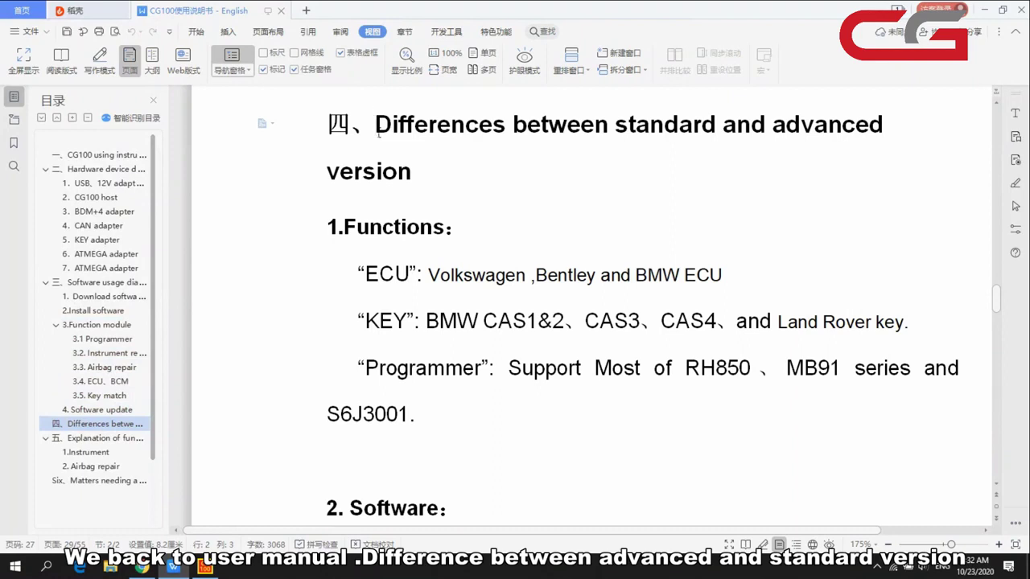
scroll(429, 232, down, 1)
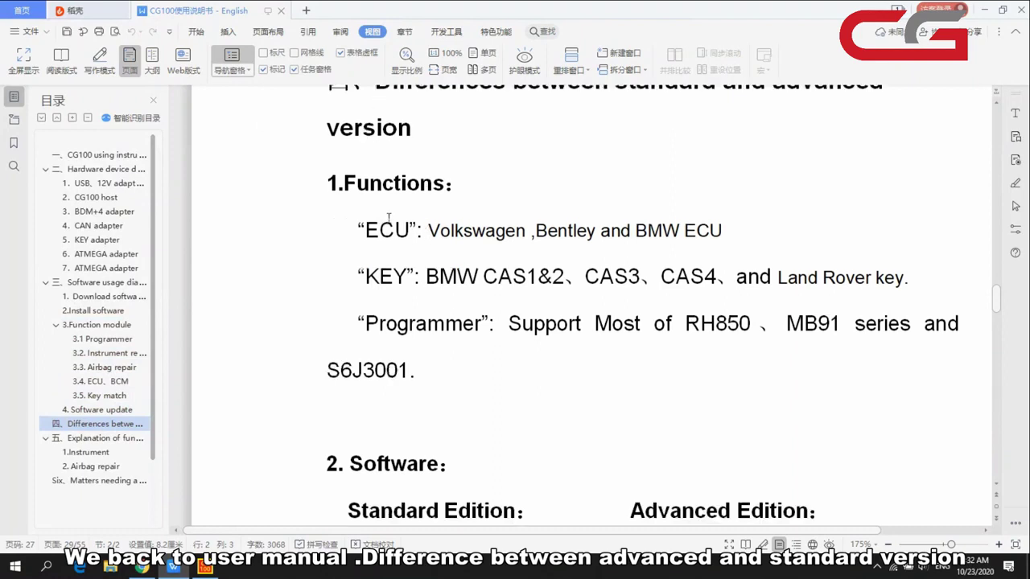
drag(344, 186, 477, 185)
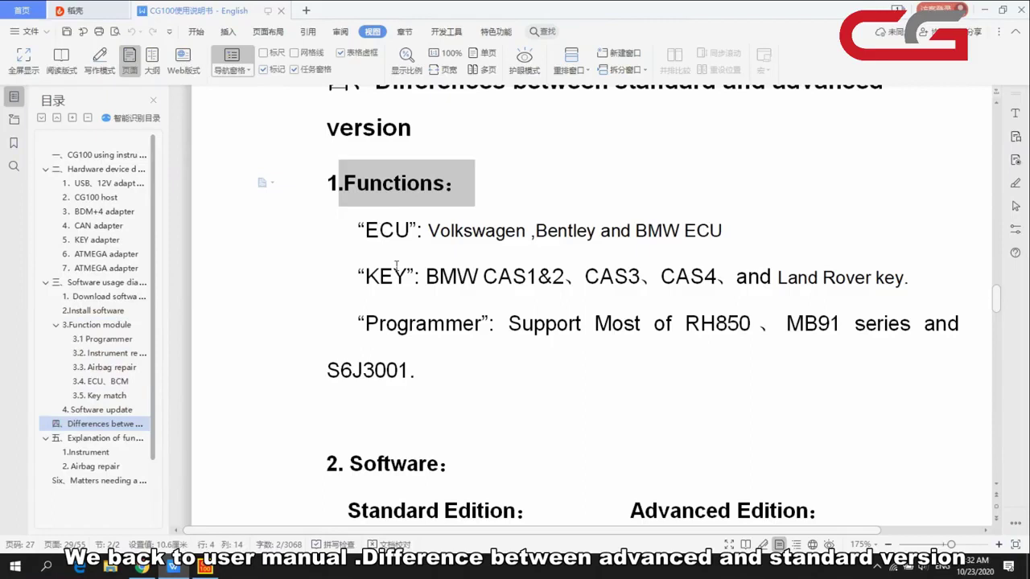
click(407, 332)
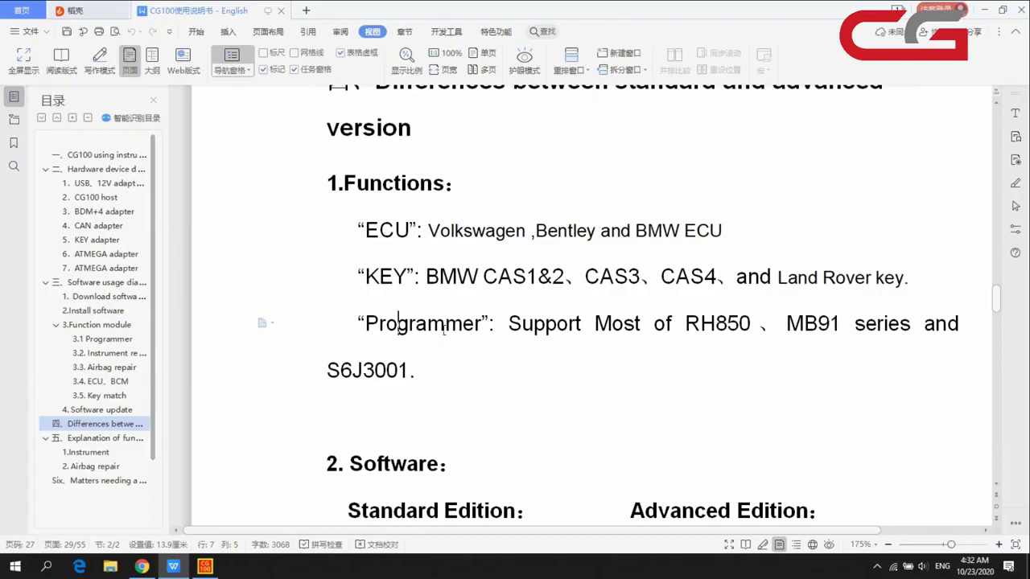
- Go to 1.Instrument under Explanation of functions, showing the ChangAnZhiXin II 9S08LG16 example
scroll(438, 308, down, 5)
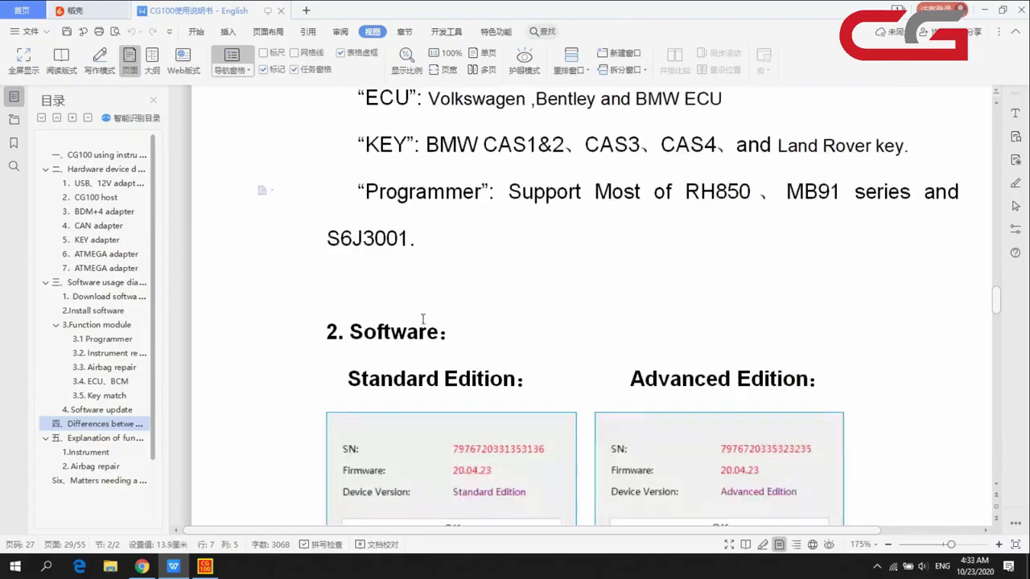
scroll(422, 319, down, 4)
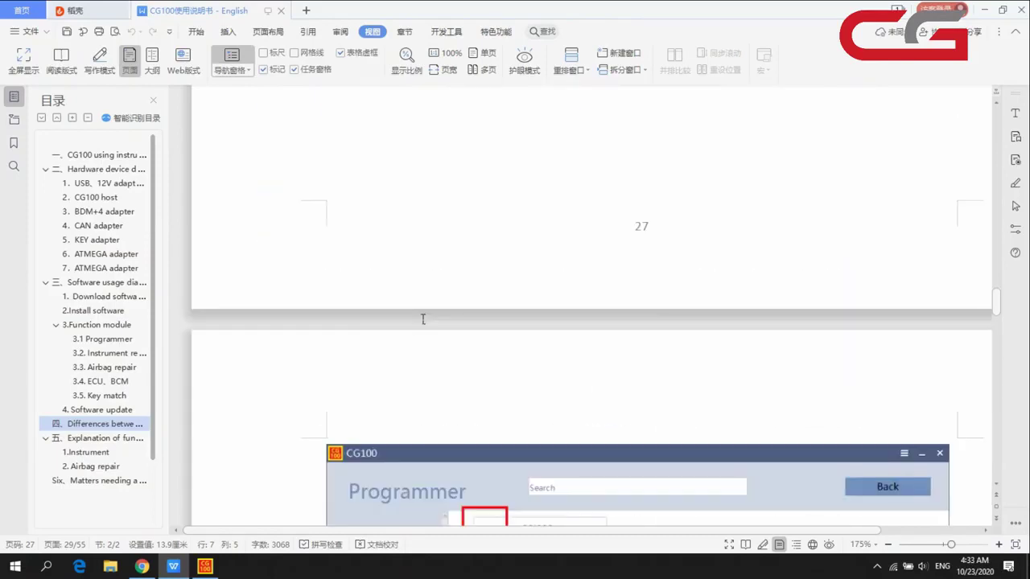
scroll(422, 320, up, 2)
scroll(421, 320, down, 4)
scroll(420, 320, down, 8)
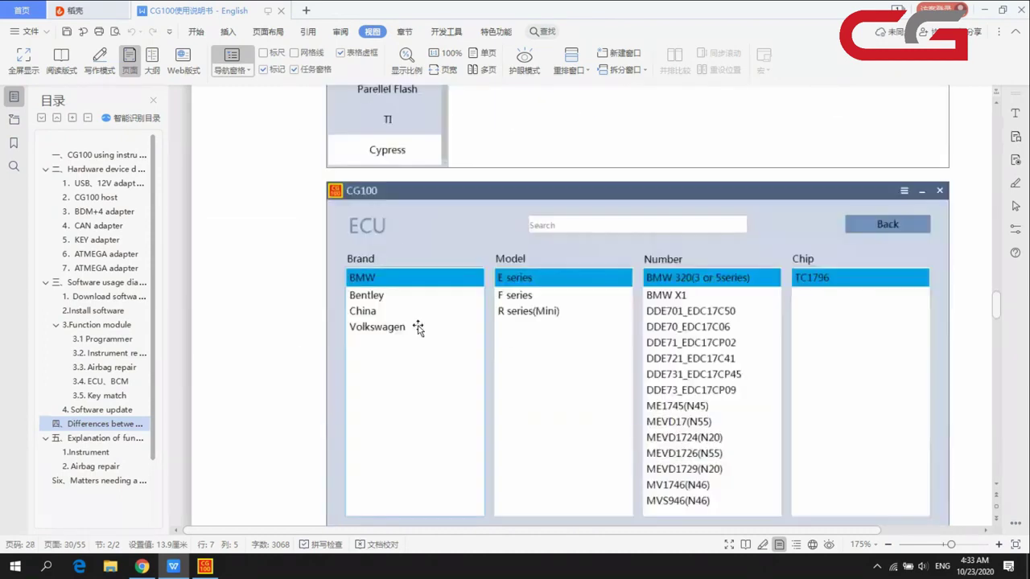
click(80, 439)
click(85, 452)
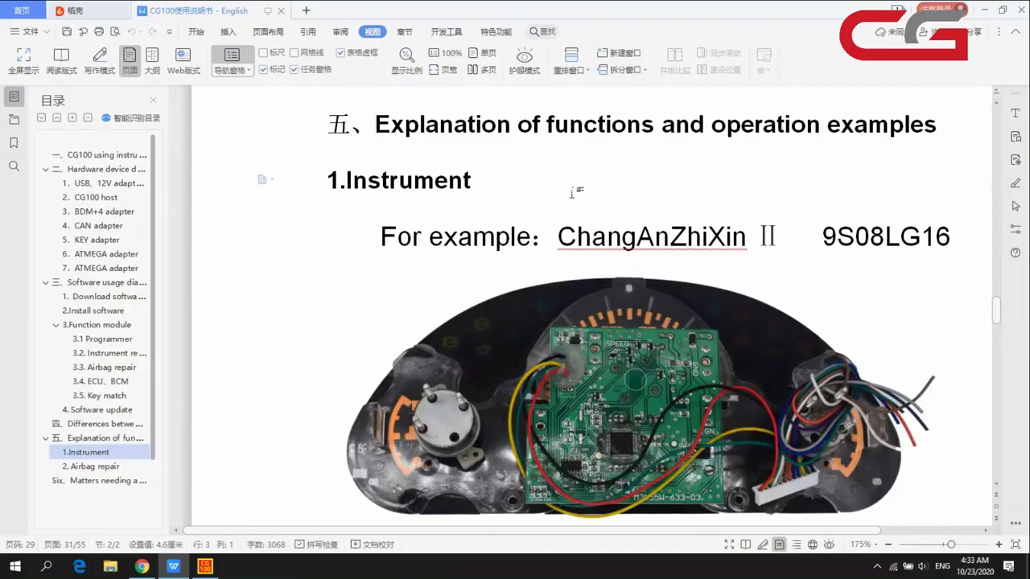
- Scroll through the instrument example to page 34's end and its 9S12 mileage-repair note
scroll(538, 150, down, 10)
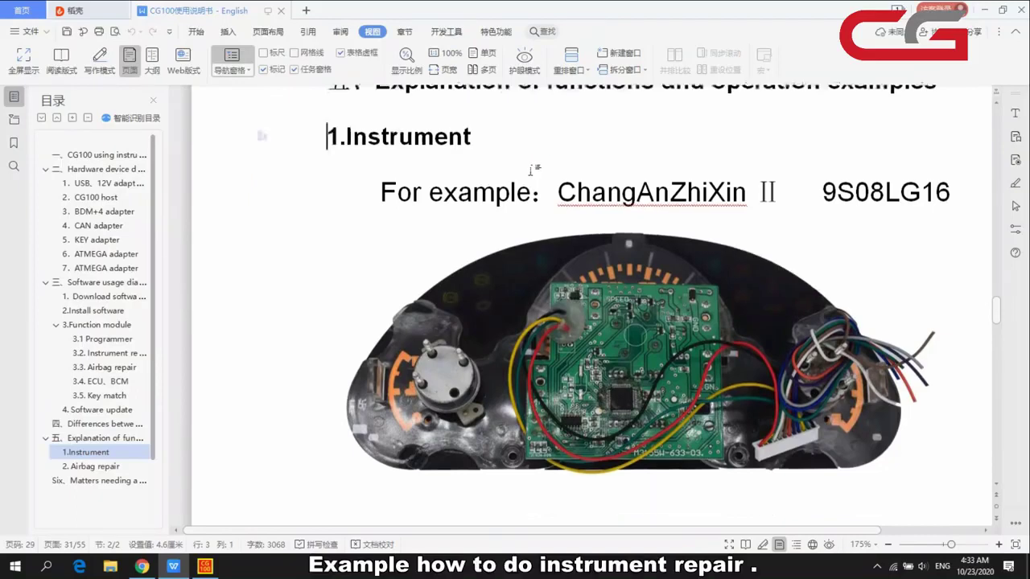
scroll(615, 201, down, 2)
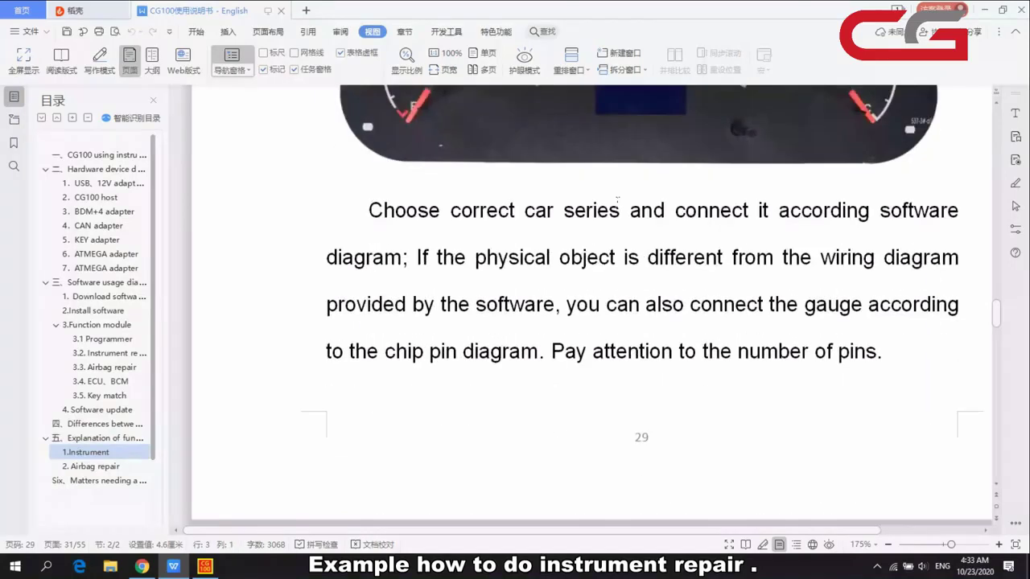
scroll(617, 201, down, 5)
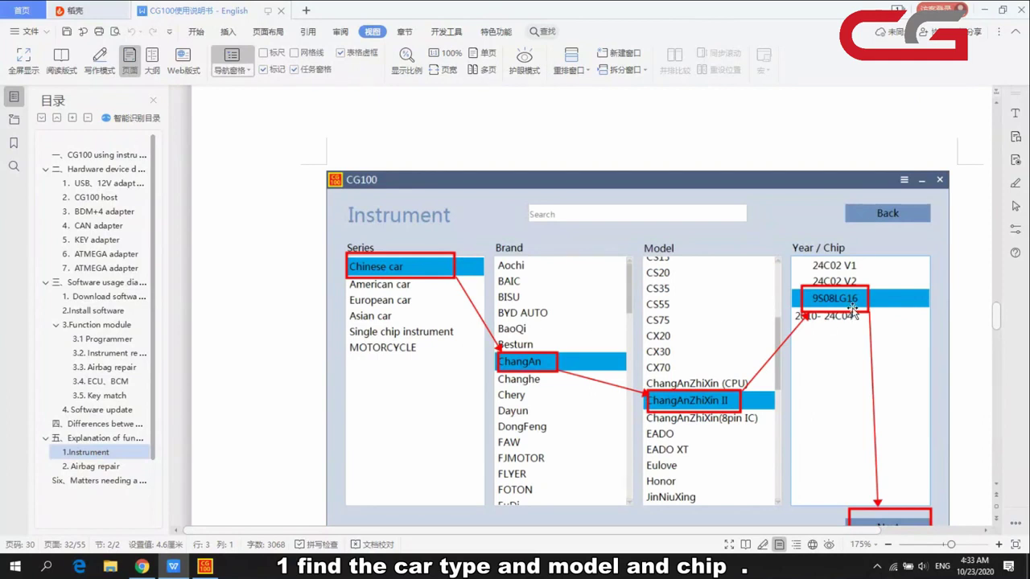
scroll(410, 299, up, 4)
scroll(465, 330, down, 4)
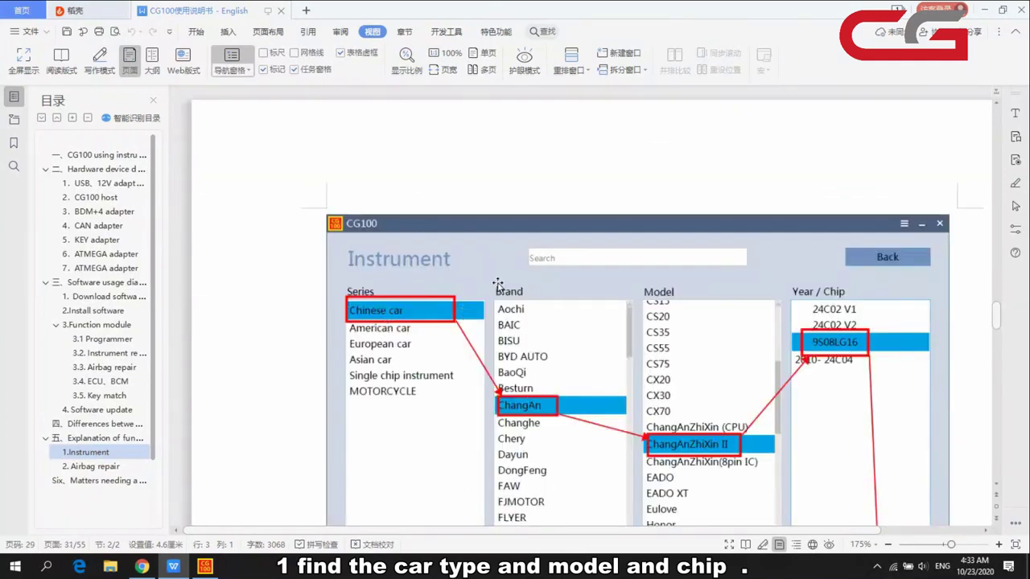
scroll(732, 318, down, 2)
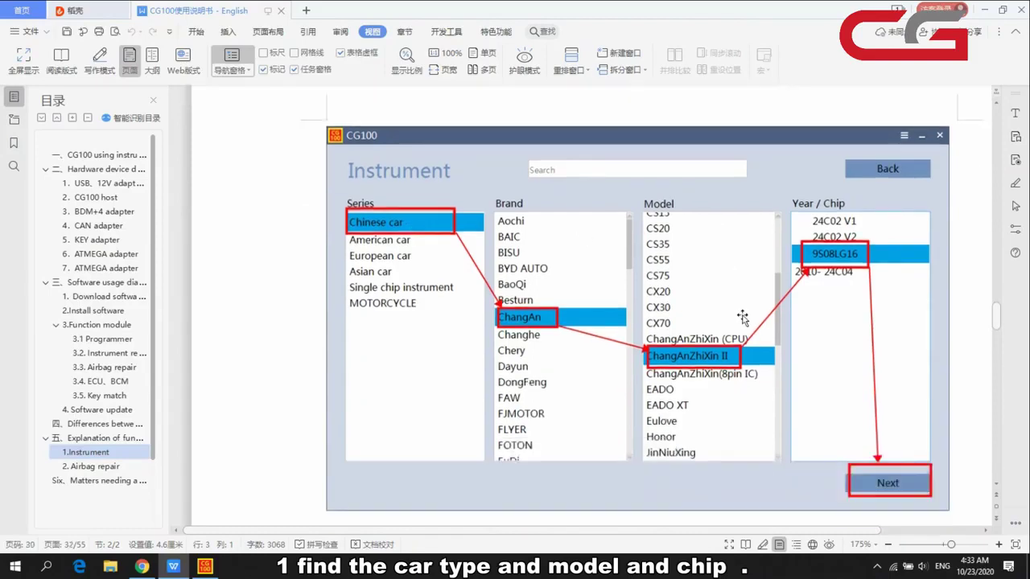
scroll(870, 276, down, 6)
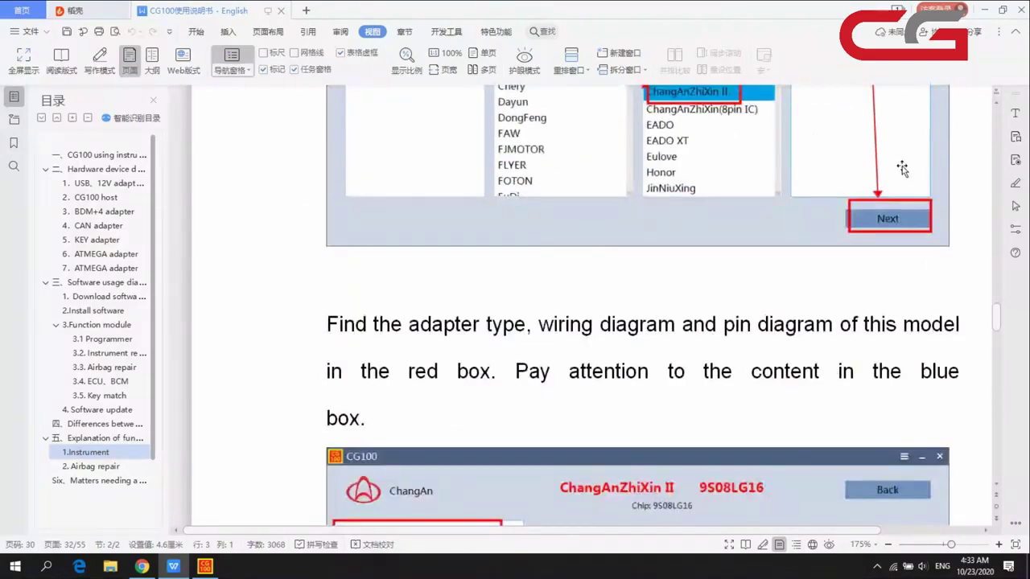
scroll(856, 245, down, 3)
scroll(487, 401, down, 4)
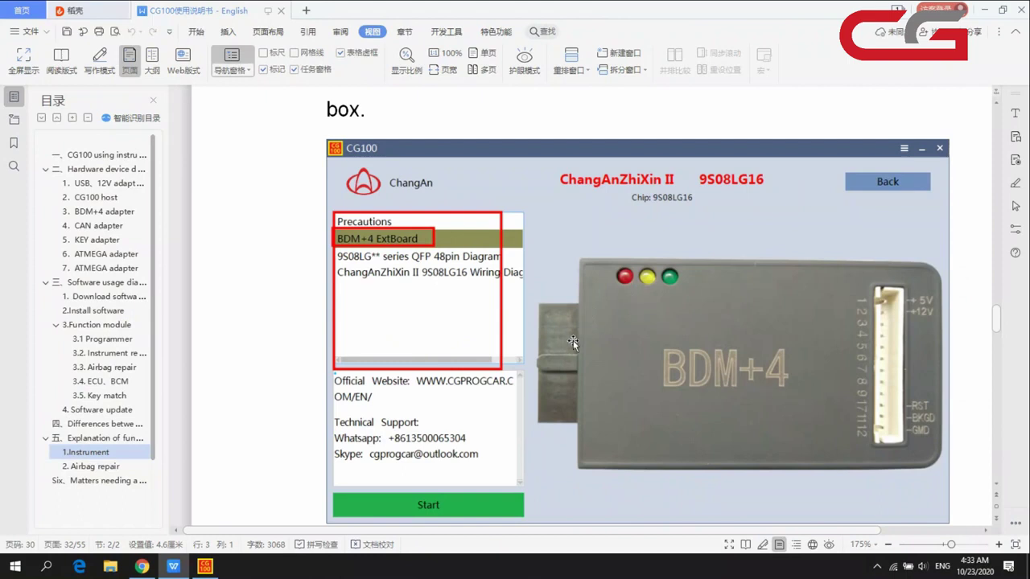
scroll(572, 345, down, 8)
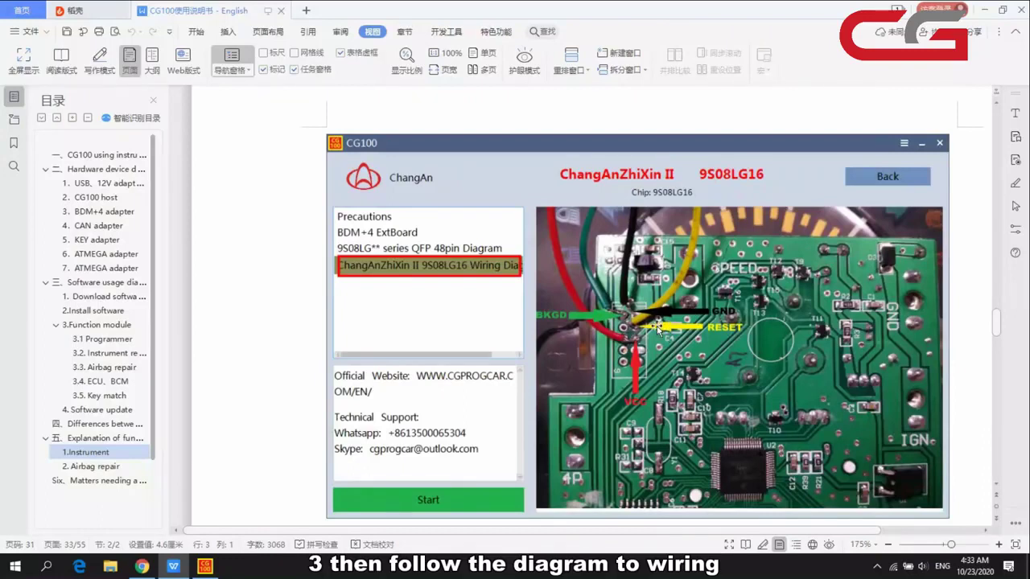
scroll(660, 330, down, 3)
scroll(658, 328, down, 15)
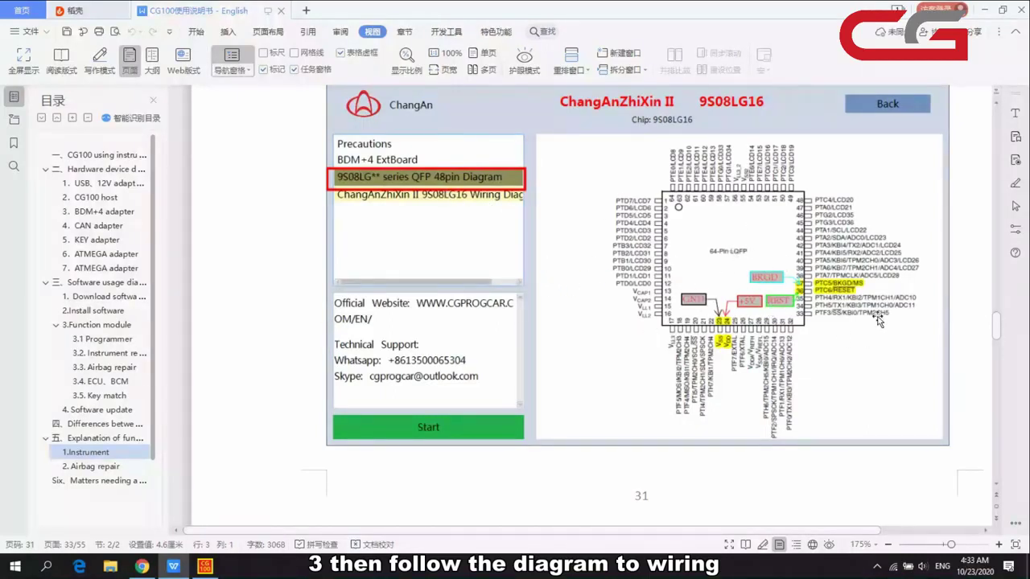
scroll(877, 319, down, 8)
scroll(847, 299, down, 5)
scroll(776, 358, up, 3)
scroll(700, 362, down, 2)
scroll(699, 362, down, 1)
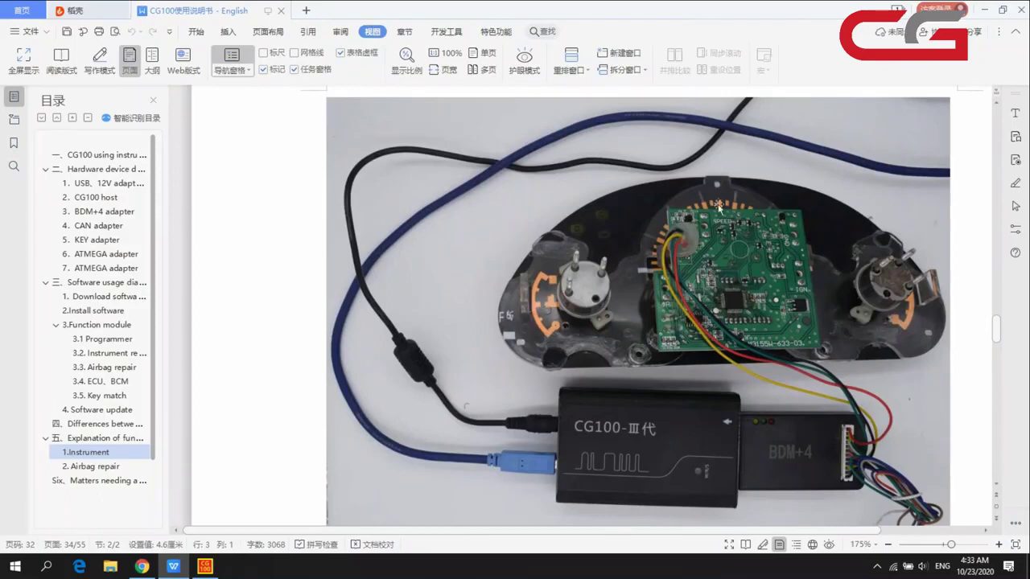
scroll(555, 439, down, 3)
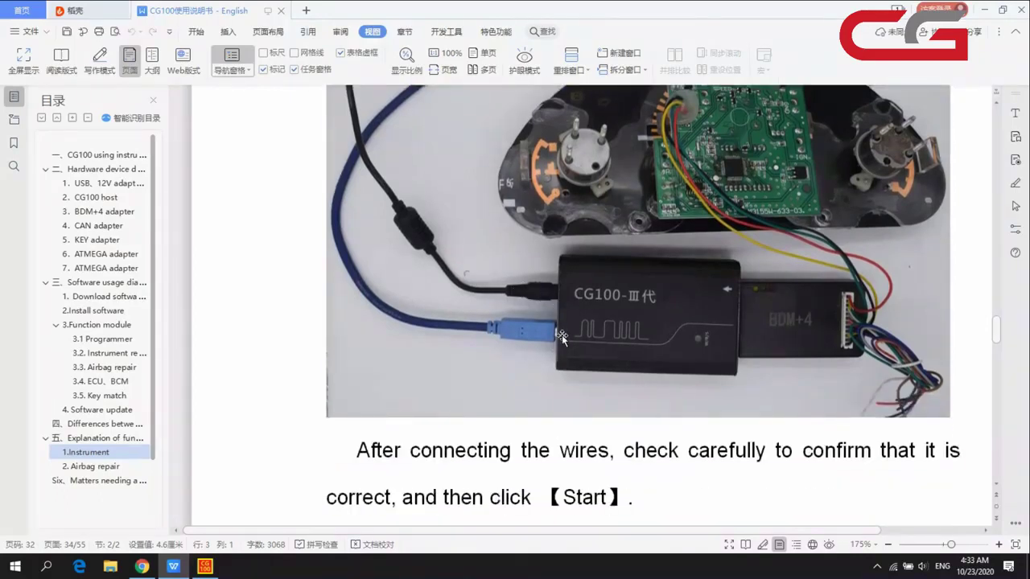
scroll(551, 339, up, 1)
scroll(547, 346, up, 2)
scroll(541, 358, down, 2)
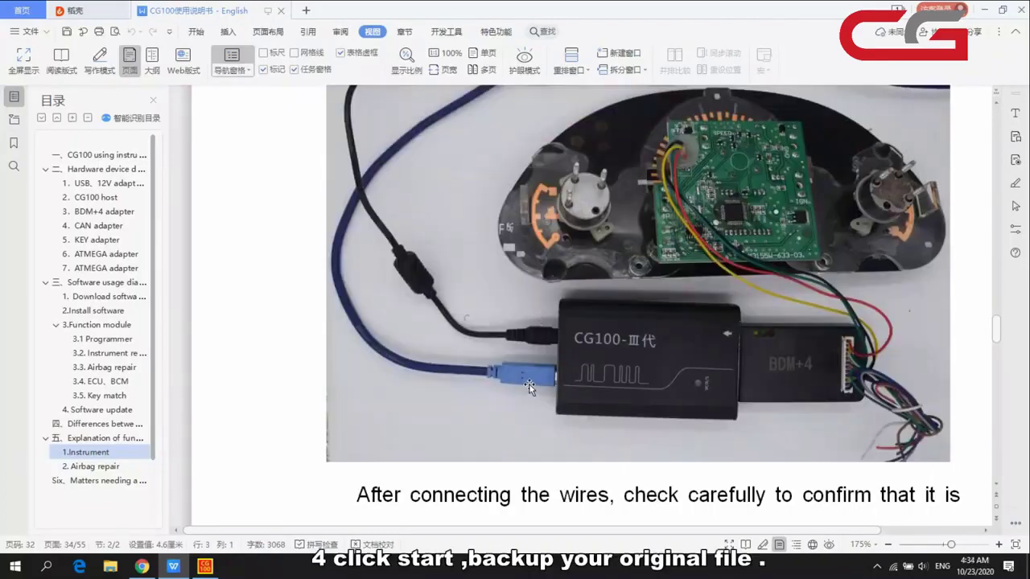
scroll(702, 317, down, 9)
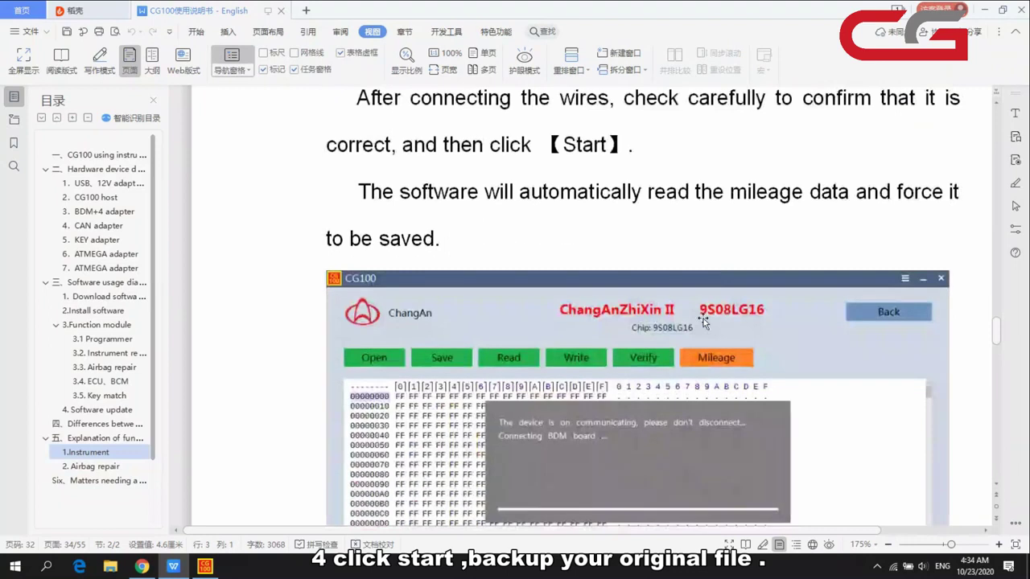
scroll(609, 253, down, 8)
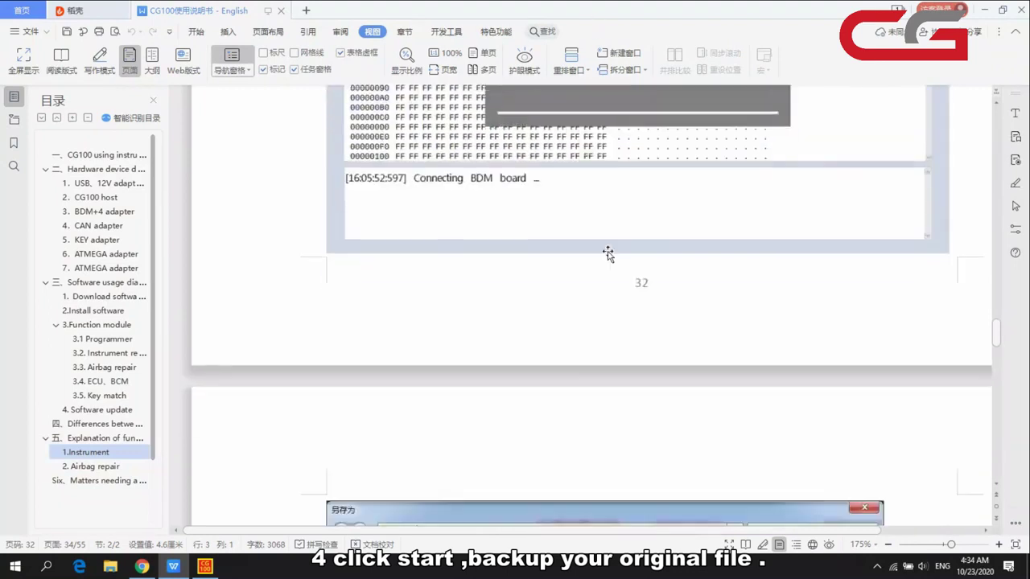
scroll(609, 253, down, 1)
scroll(609, 249, up, 9)
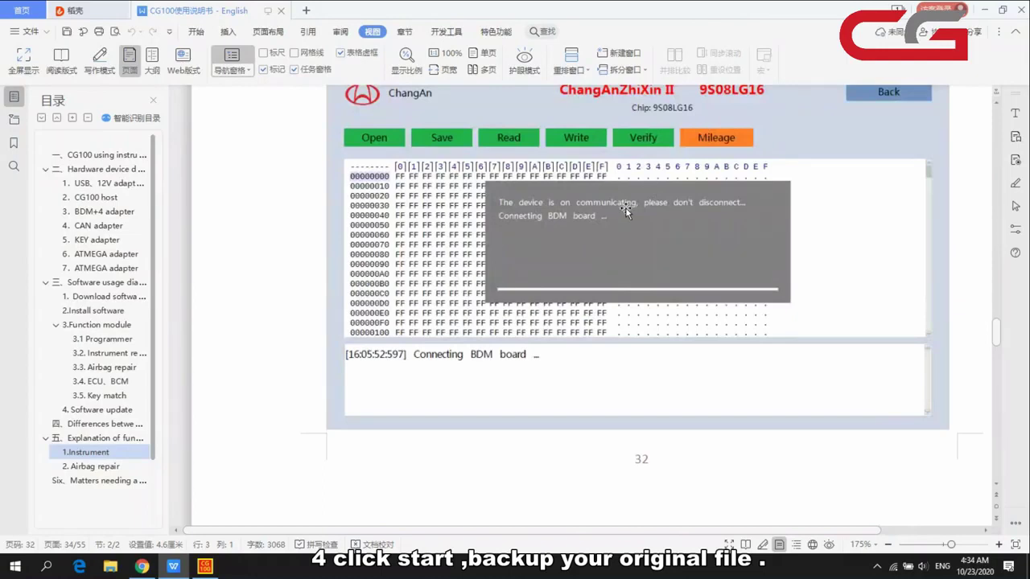
scroll(626, 211, down, 8)
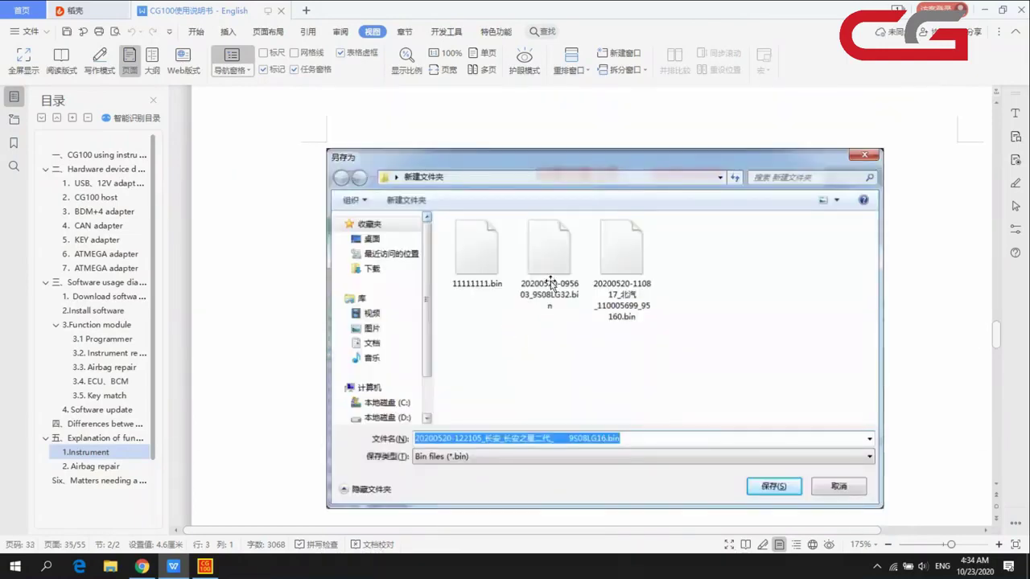
scroll(551, 281, down, 4)
scroll(593, 200, up, 1)
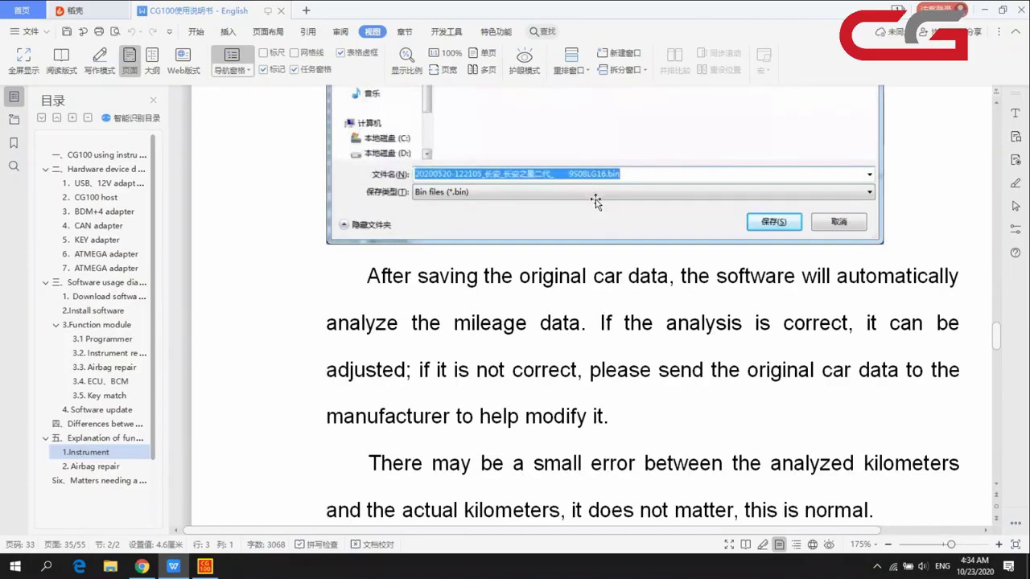
scroll(592, 217, down, 5)
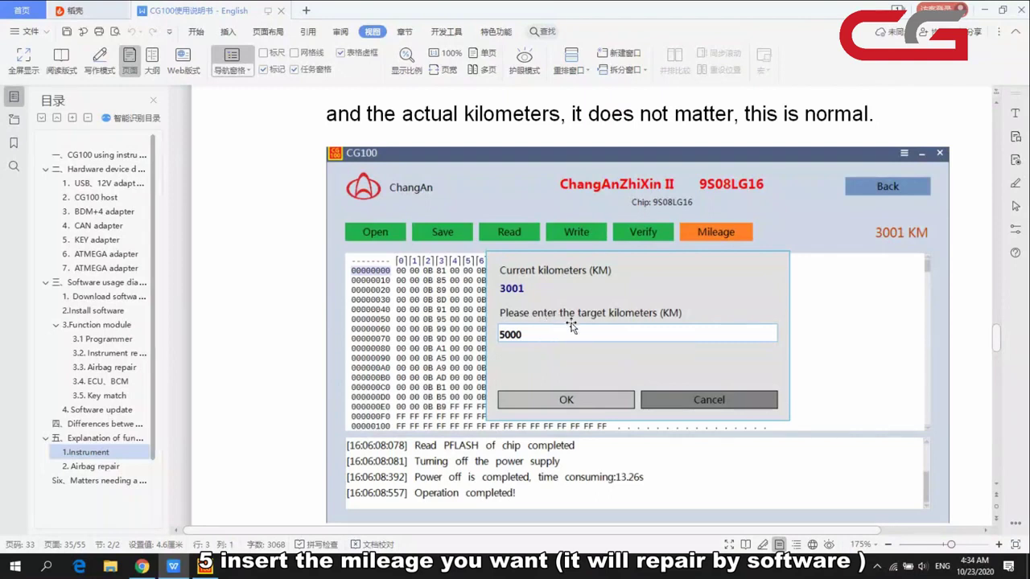
scroll(630, 336, down, 8)
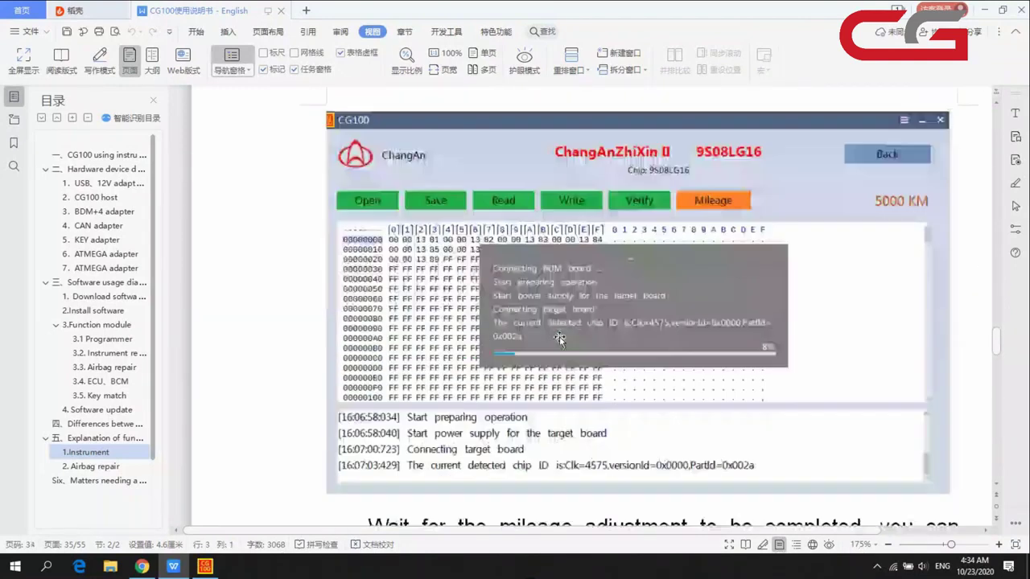
scroll(559, 325, down, 5)
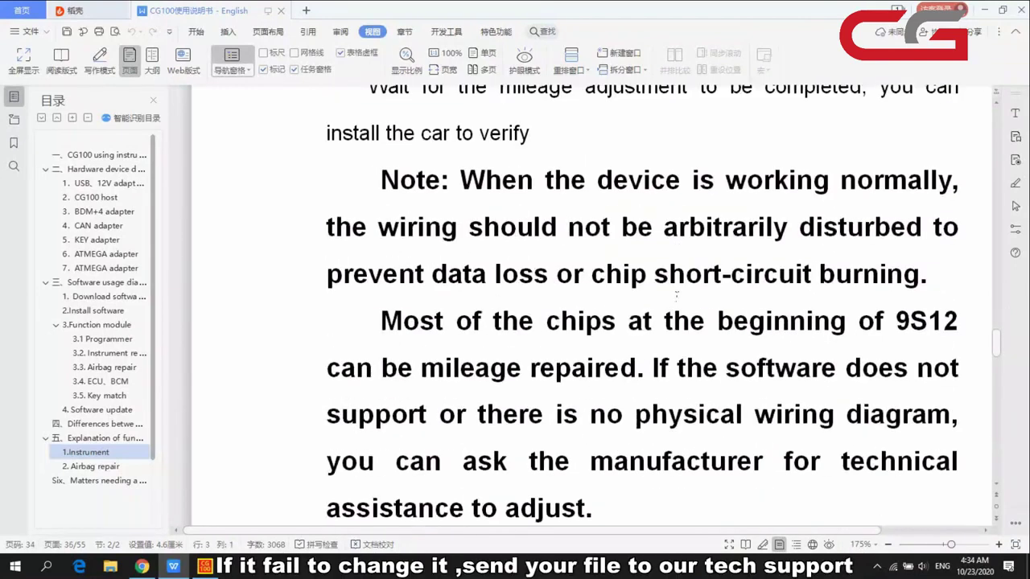
scroll(676, 296, up, 3)
scroll(676, 296, up, 3)
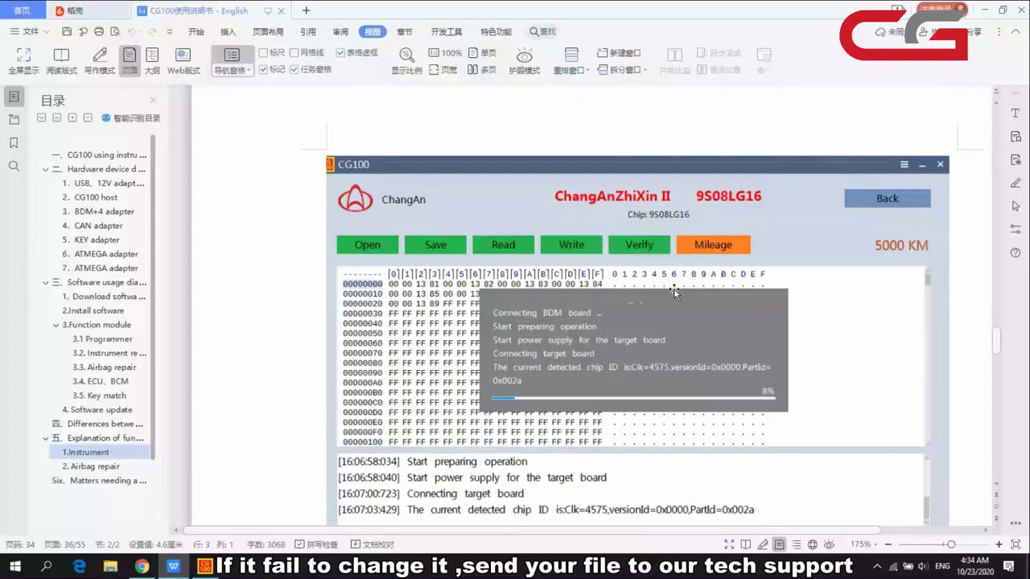
scroll(674, 292, down, 12)
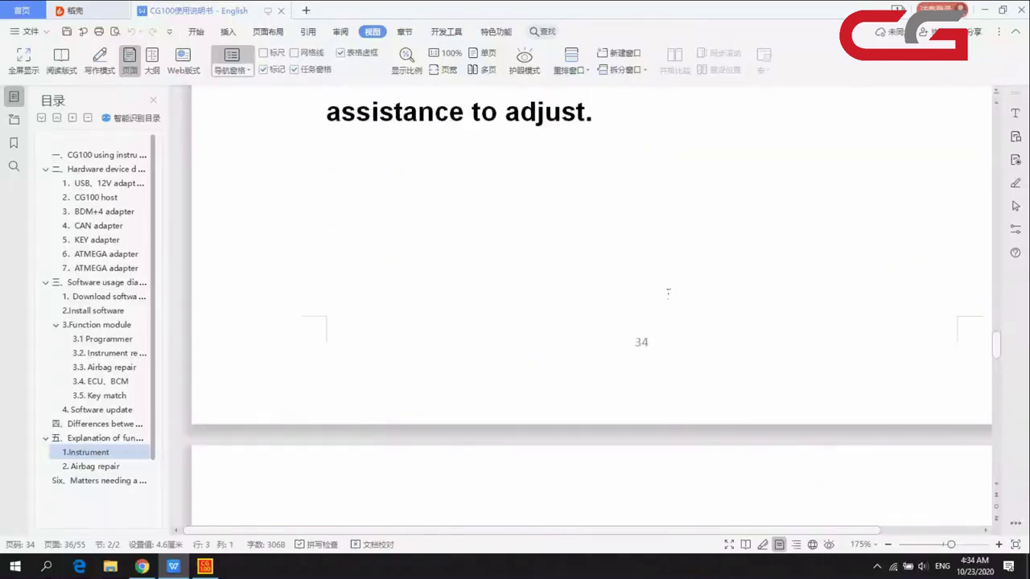
scroll(668, 292, down, 5)
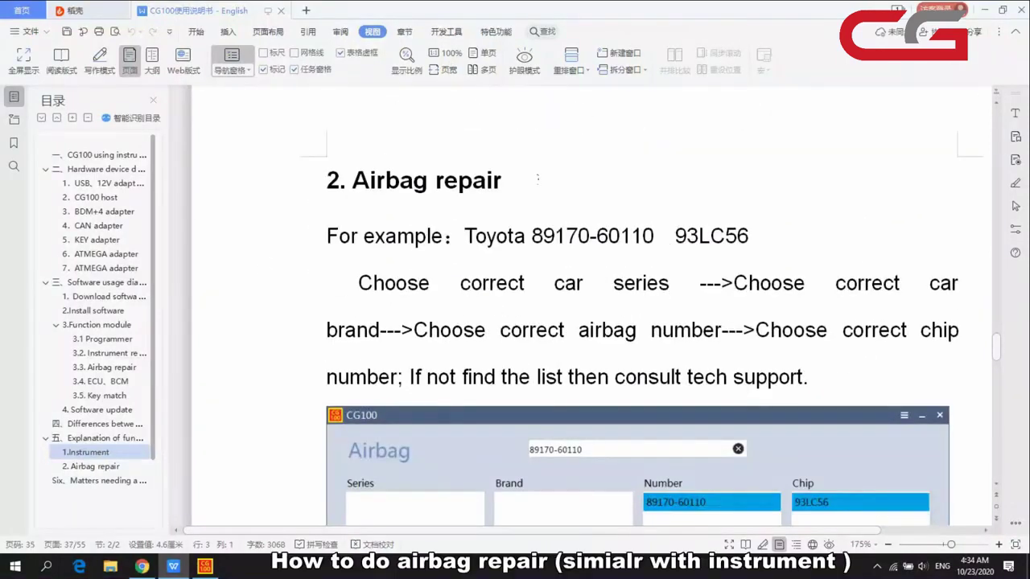
scroll(547, 144, down, 3)
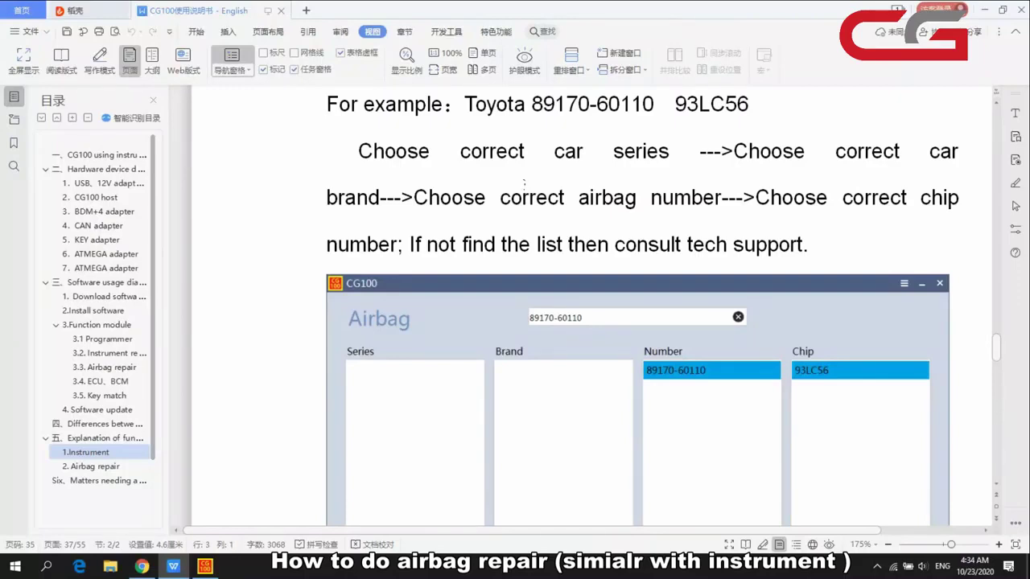
scroll(522, 179, down, 2)
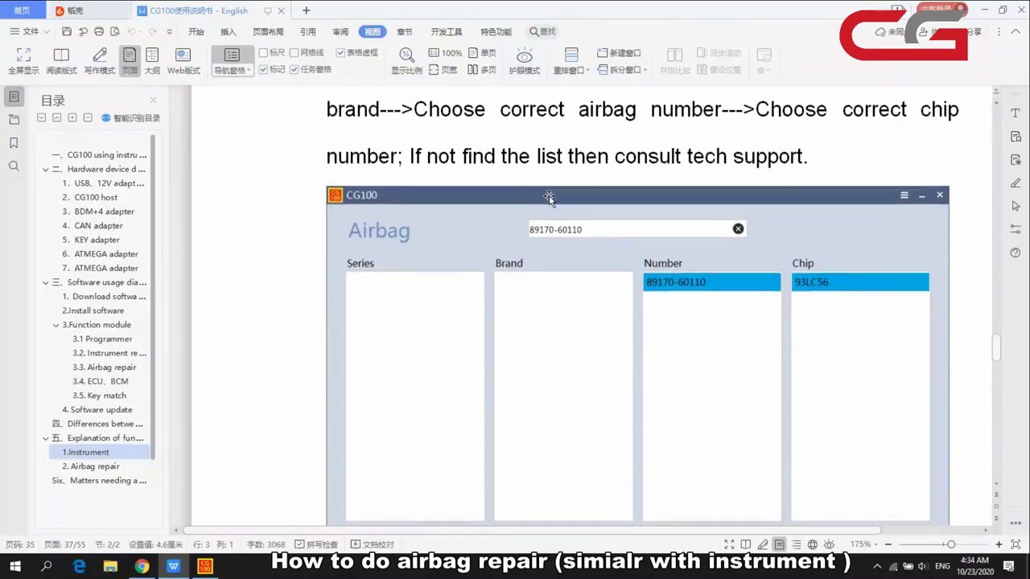
scroll(556, 198, up, 2)
scroll(558, 201, up, 1)
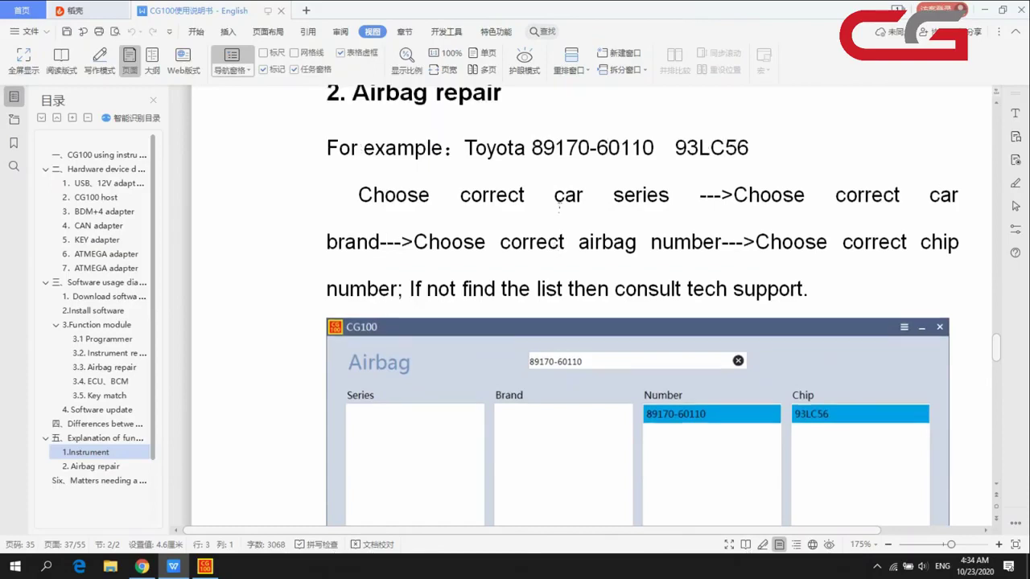
scroll(560, 208, down, 1)
scroll(563, 213, down, 2)
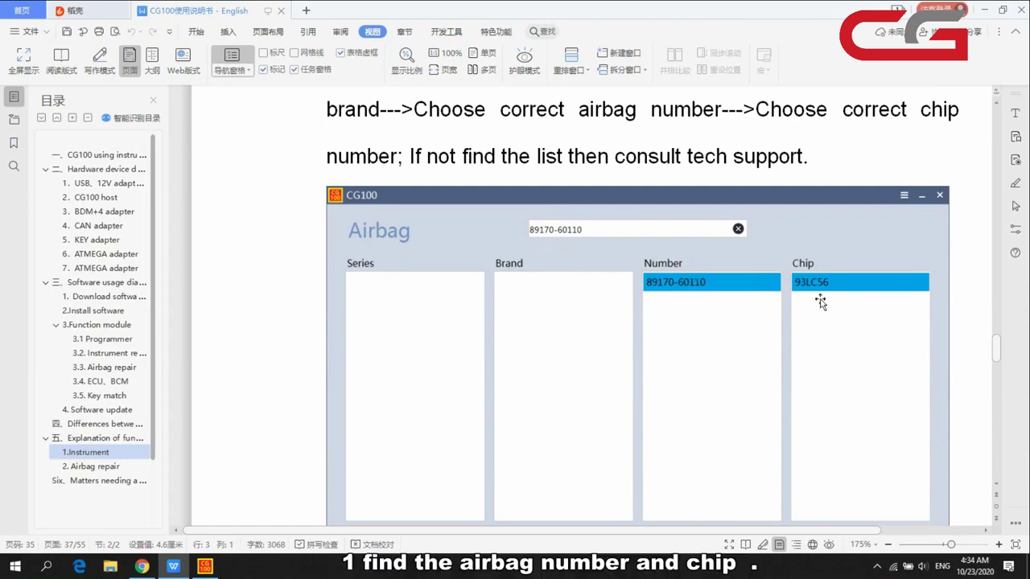
scroll(692, 290, down, 10)
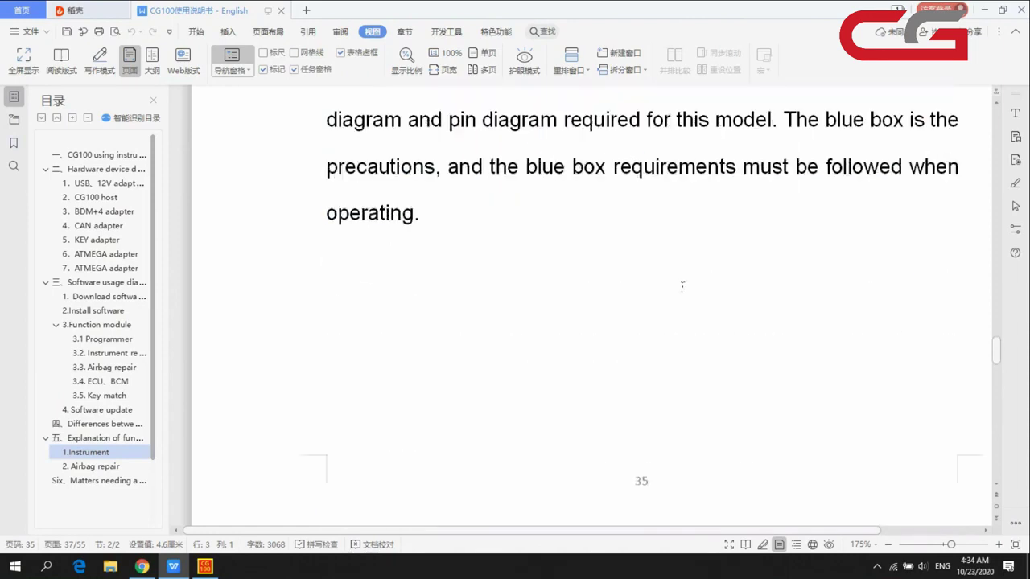
scroll(678, 282, down, 3)
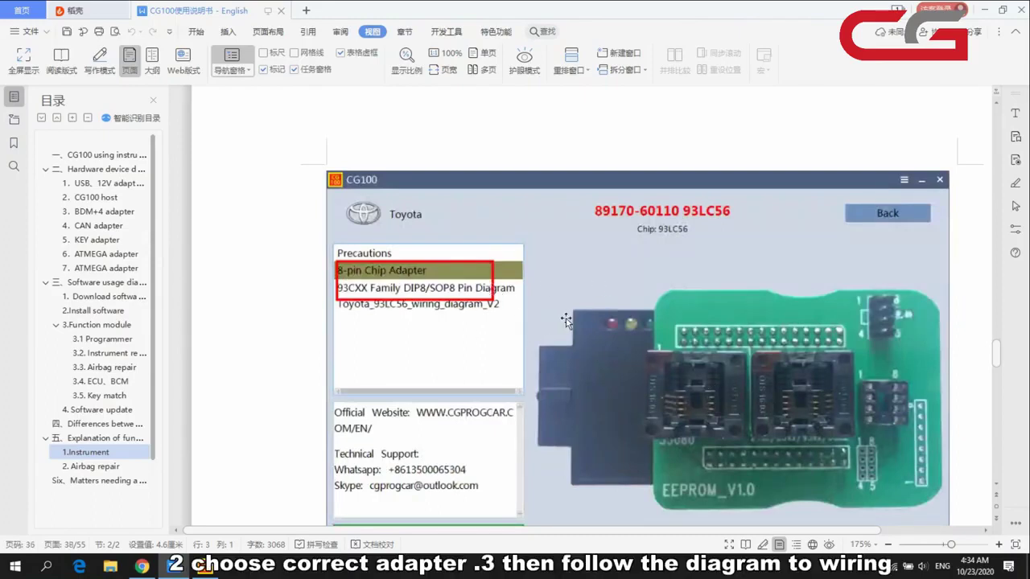
scroll(522, 311, down, 5)
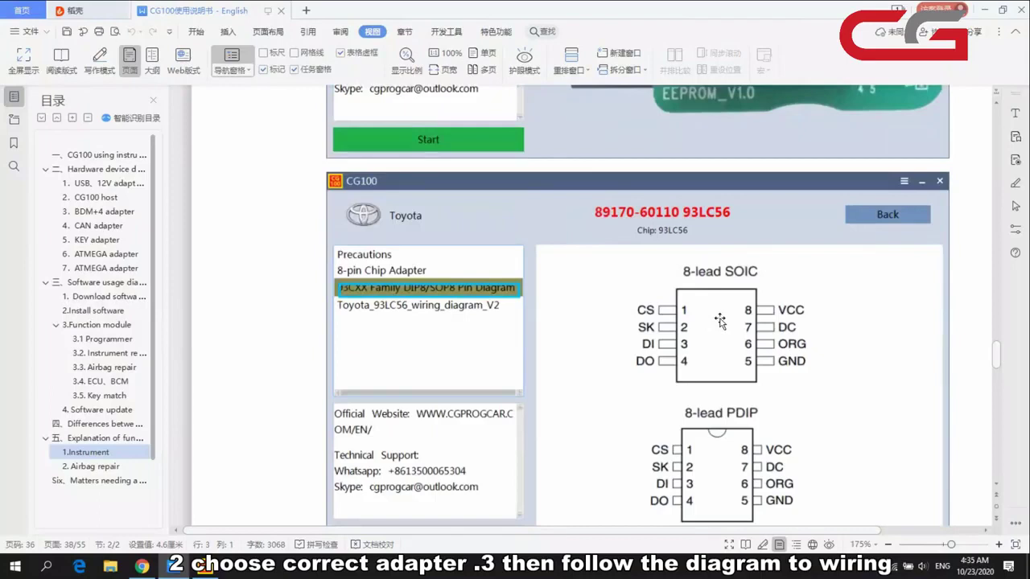
scroll(474, 339, down, 12)
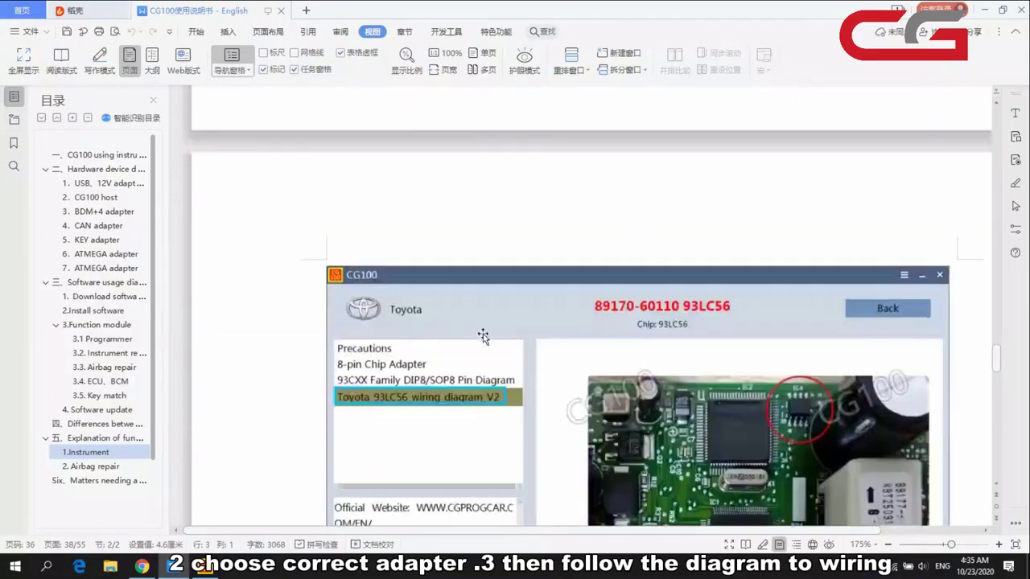
scroll(627, 267, down, 2)
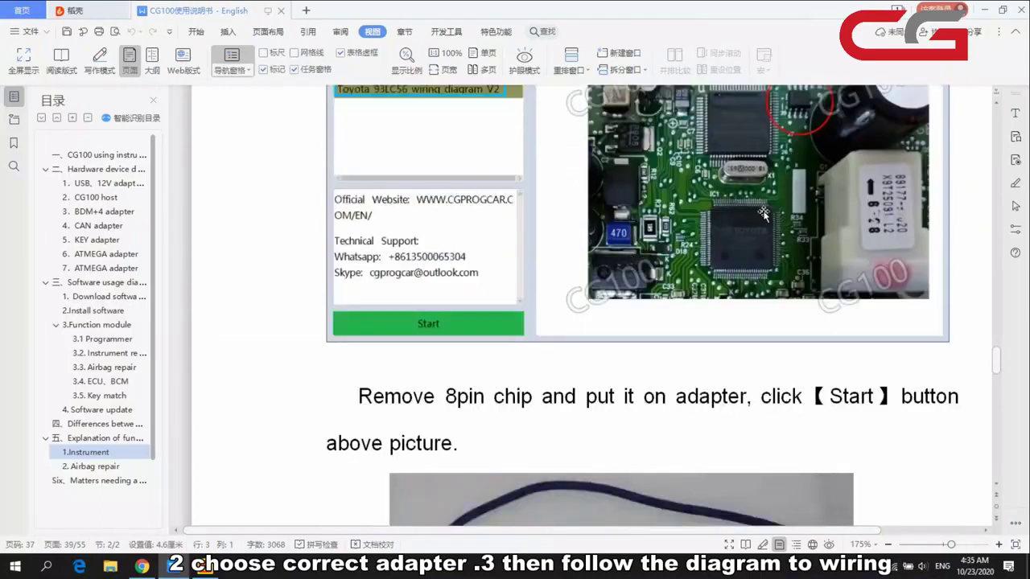
scroll(763, 214, down, 5)
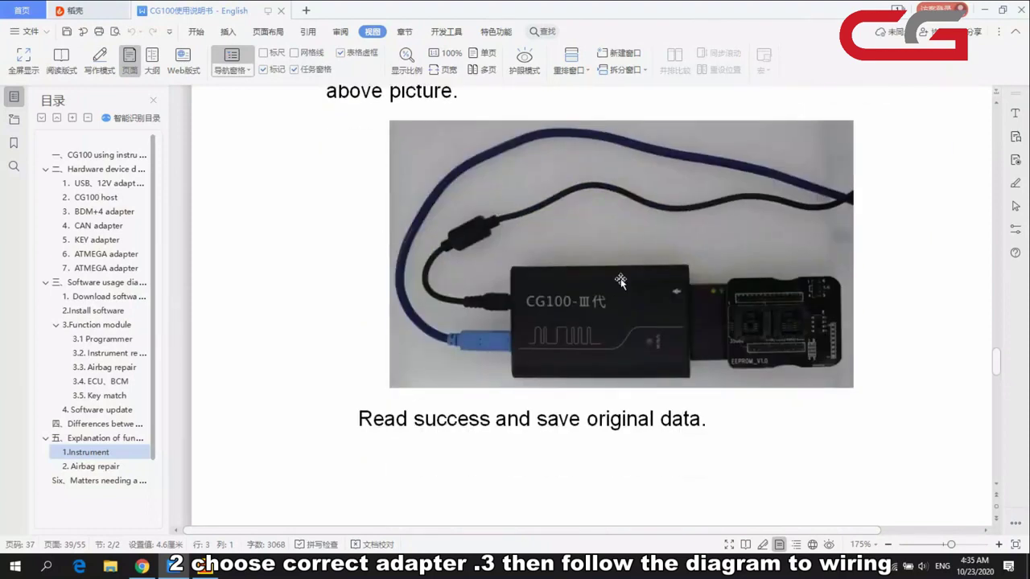
scroll(621, 279, down, 7)
scroll(621, 278, down, 5)
scroll(507, 251, up, 2)
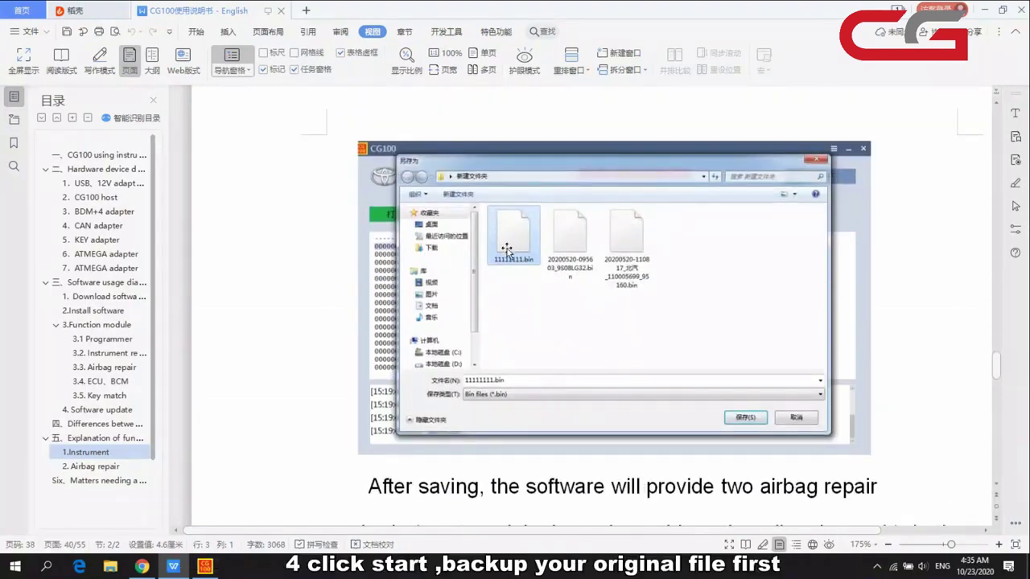
- Scroll past the Save As, repair mode and 'Repairing succeeded' steps to 'Six、Matters needing attention'
scroll(506, 251, down, 6)
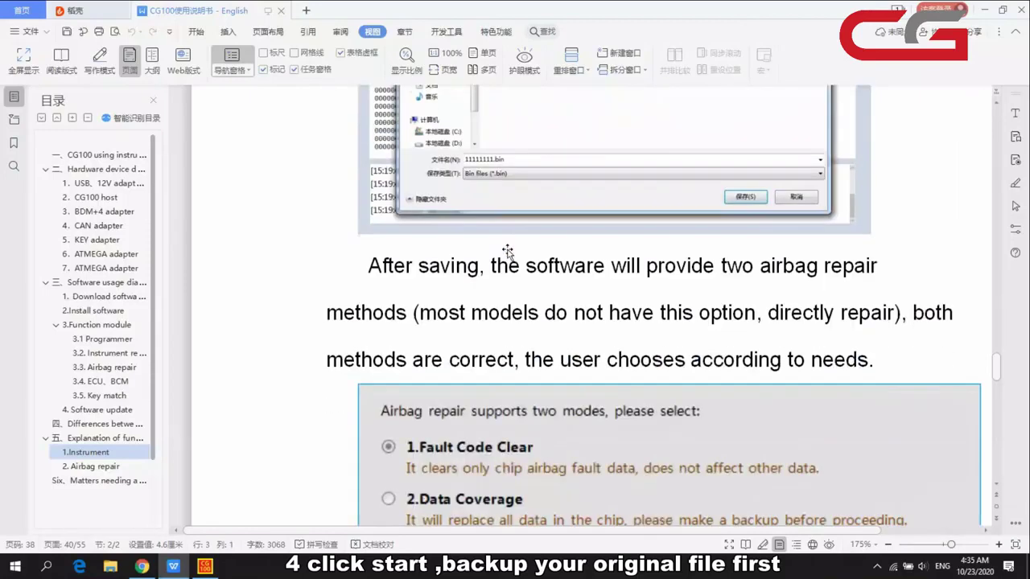
scroll(507, 253, down, 1)
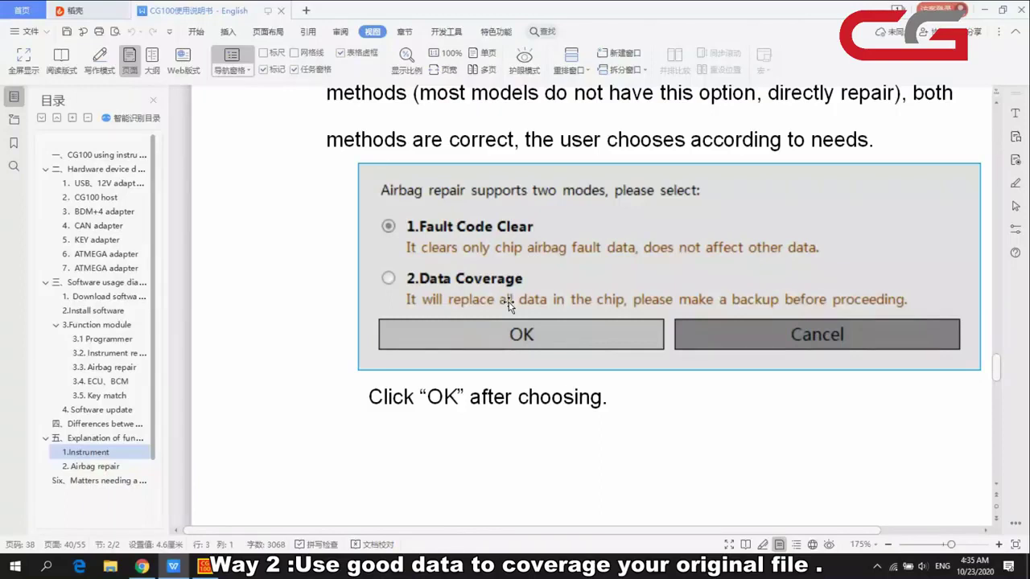
scroll(508, 305, down, 5)
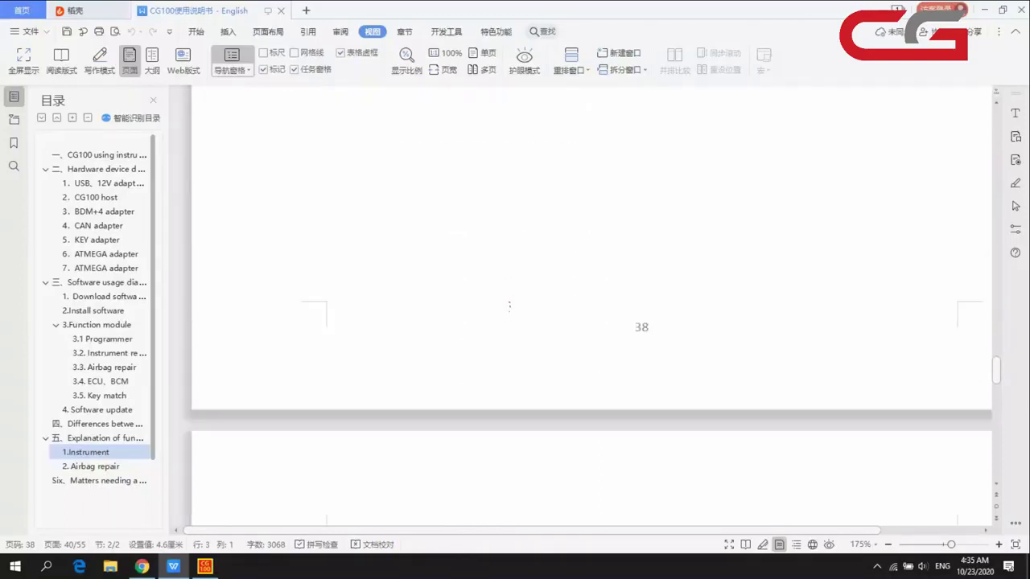
scroll(508, 304, up, 5)
scroll(525, 280, down, 3)
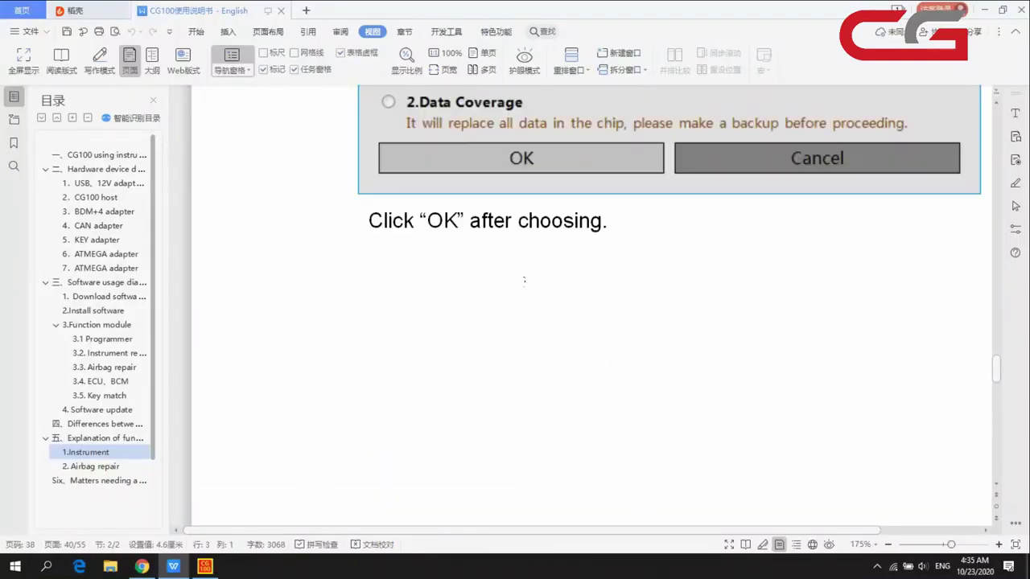
scroll(525, 280, up, 5)
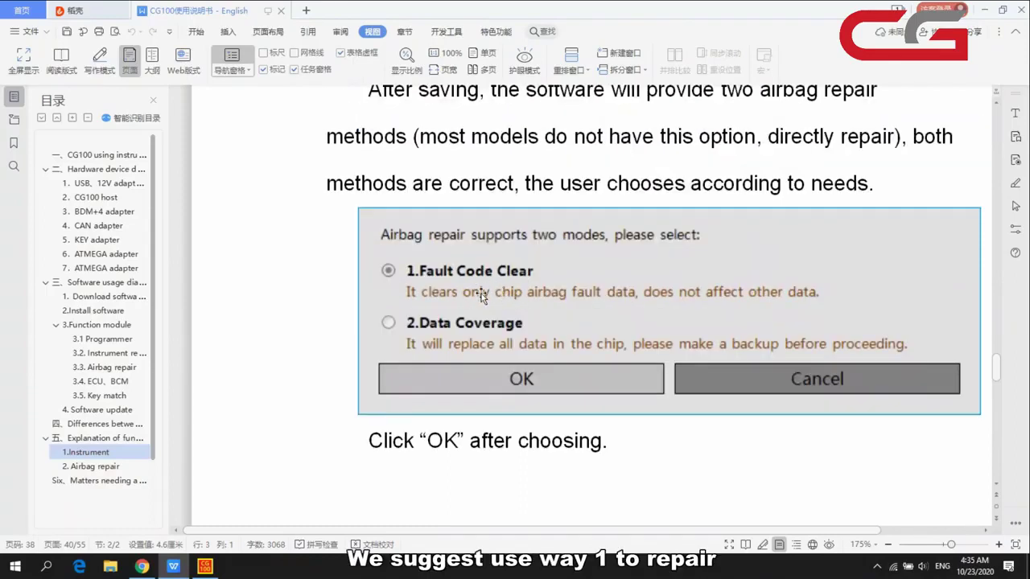
scroll(483, 291, down, 3)
scroll(501, 233, up, 2)
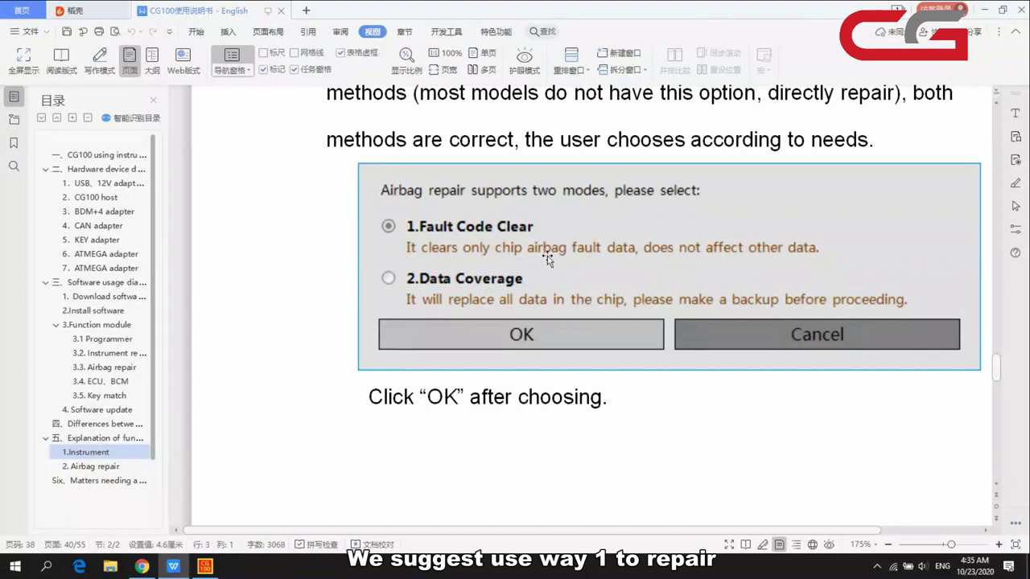
scroll(544, 258, down, 14)
scroll(549, 259, down, 9)
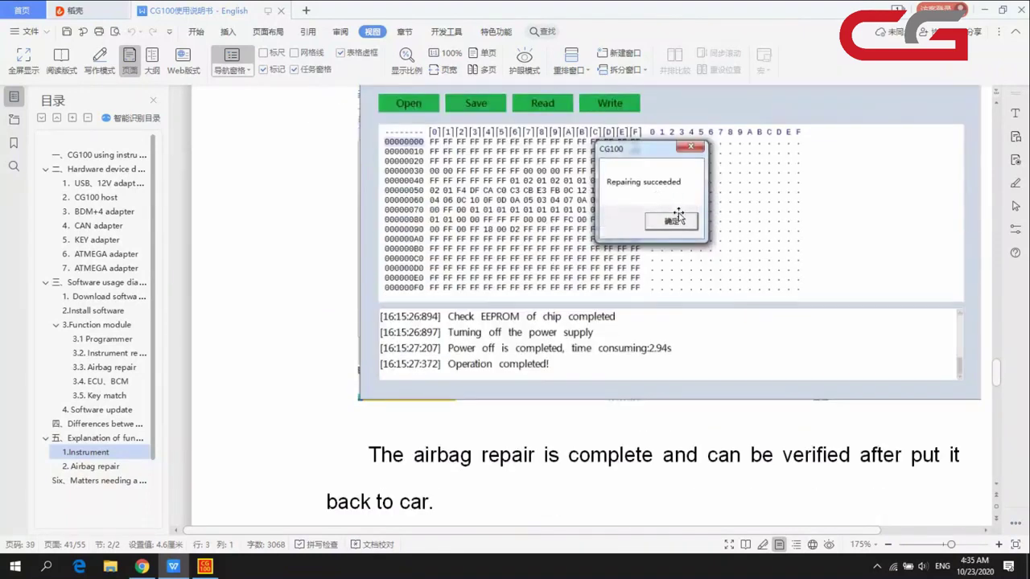
scroll(674, 217, down, 7)
scroll(669, 217, down, 10)
scroll(668, 241, down, 5)
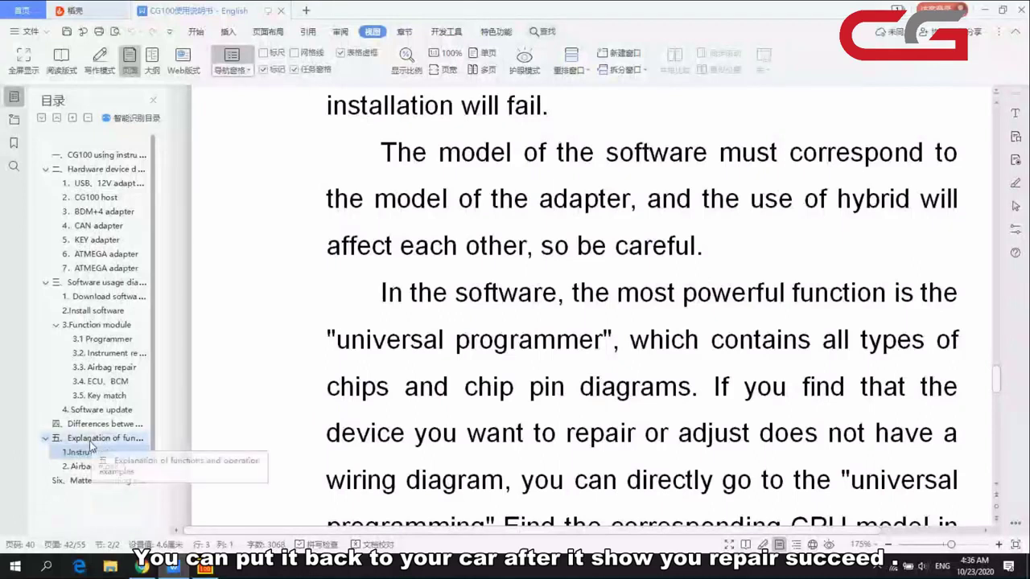
- Scroll to the Appendix I BDM Adapter chip table, then restore the CG100 main window
scroll(551, 342, down, 8)
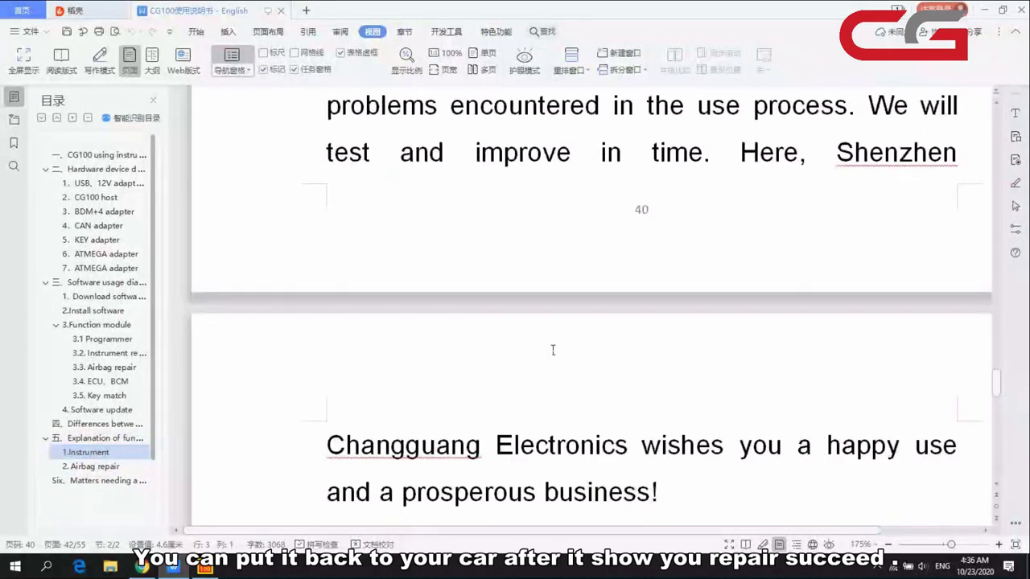
scroll(553, 350, down, 15)
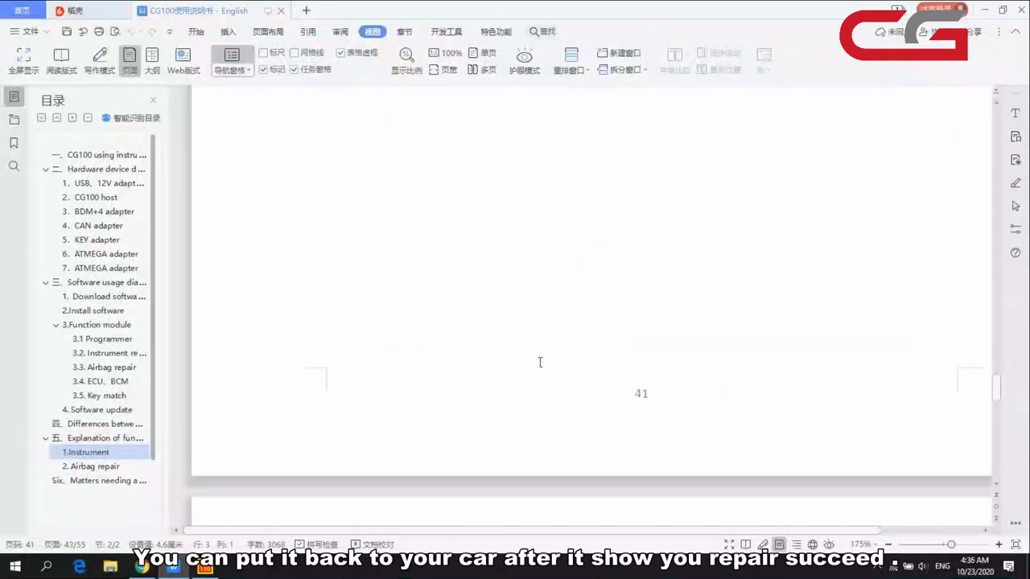
scroll(540, 362, down, 13)
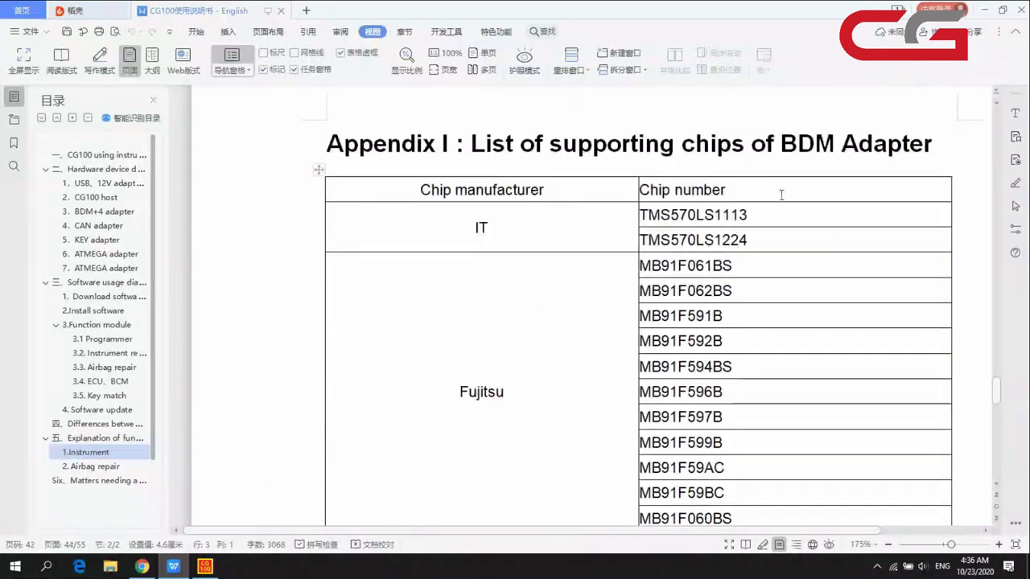
scroll(777, 209, down, 3)
scroll(772, 207, up, 3)
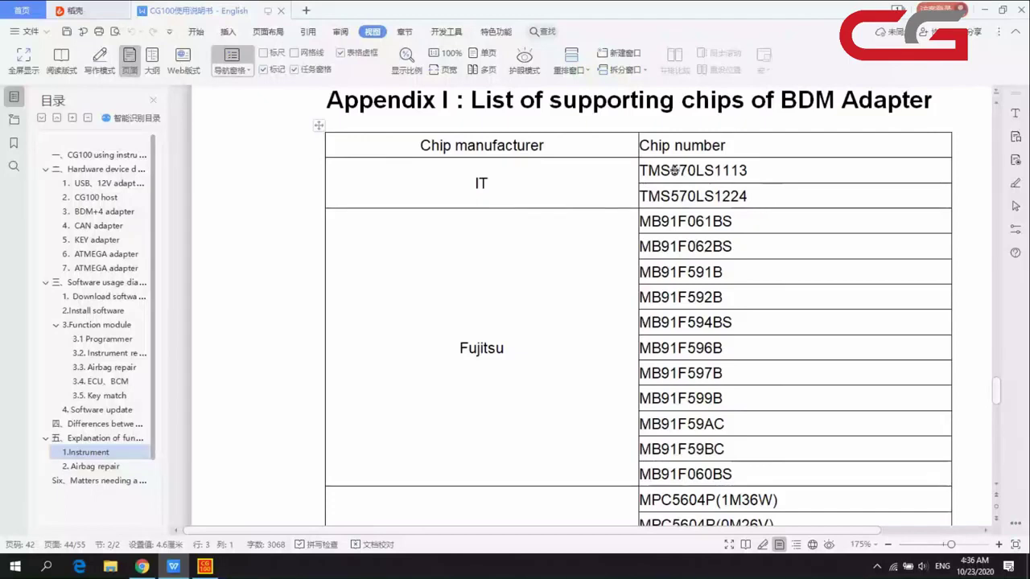
scroll(674, 169, down, 15)
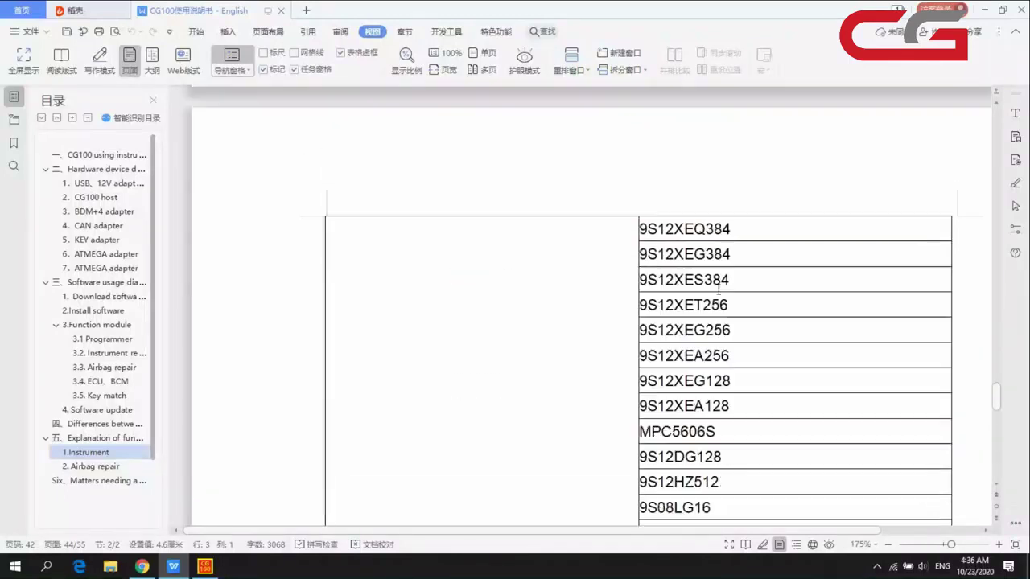
click(205, 566)
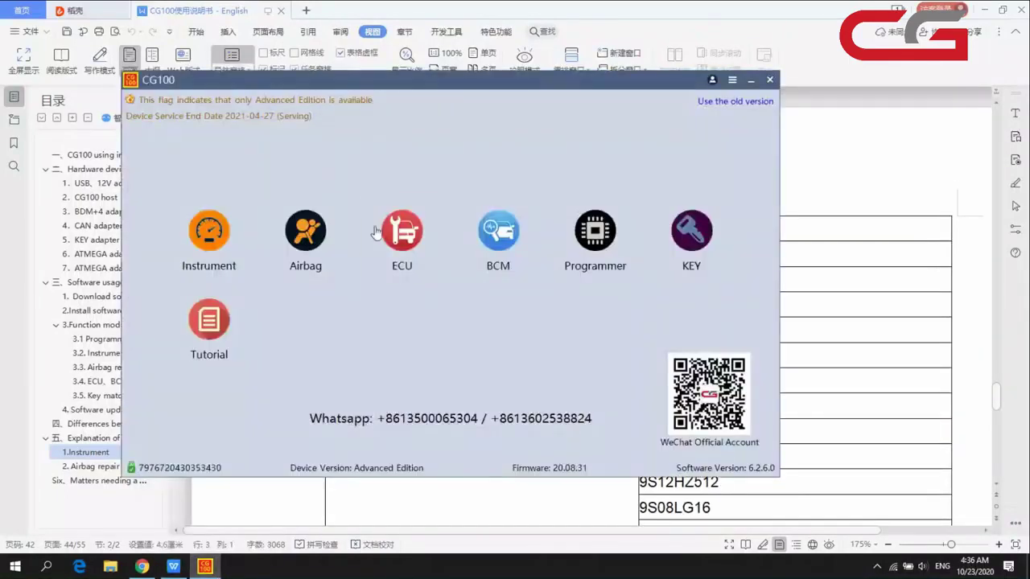